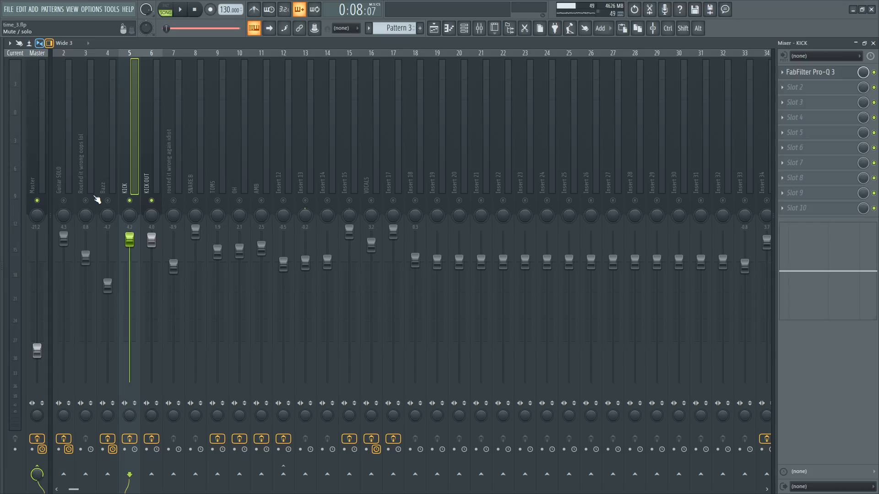
# Step: Look through the mixer tracks around Guitar SOLO, Bazz, KICK and KICK OUT to check their effects, finishing on KICK OUT
pyautogui.click(157, 169)
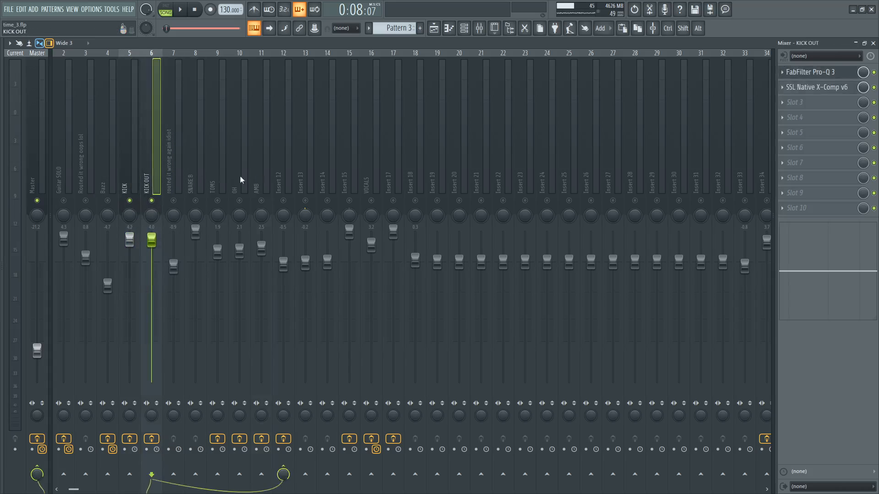
pyautogui.click(240, 175)
pyautogui.click(198, 174)
pyautogui.click(155, 170)
pyautogui.click(127, 168)
pyautogui.click(108, 168)
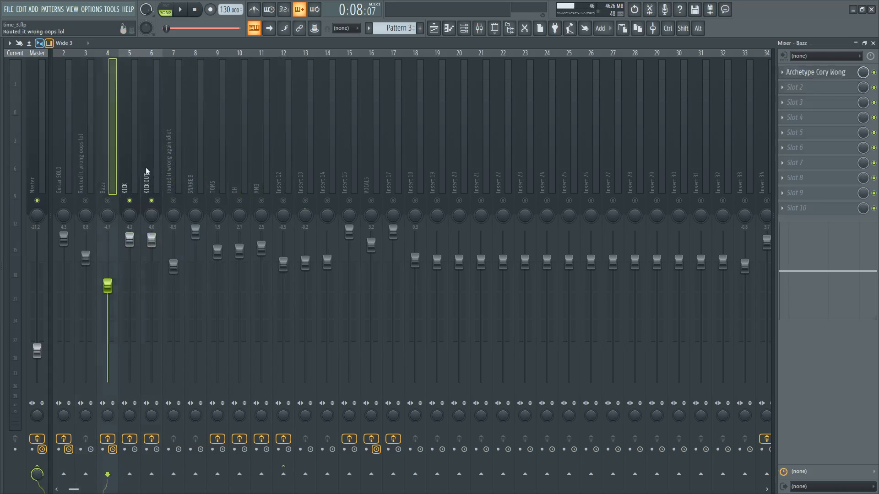
pyautogui.click(143, 163)
pyautogui.click(137, 162)
pyautogui.click(108, 163)
pyautogui.click(70, 163)
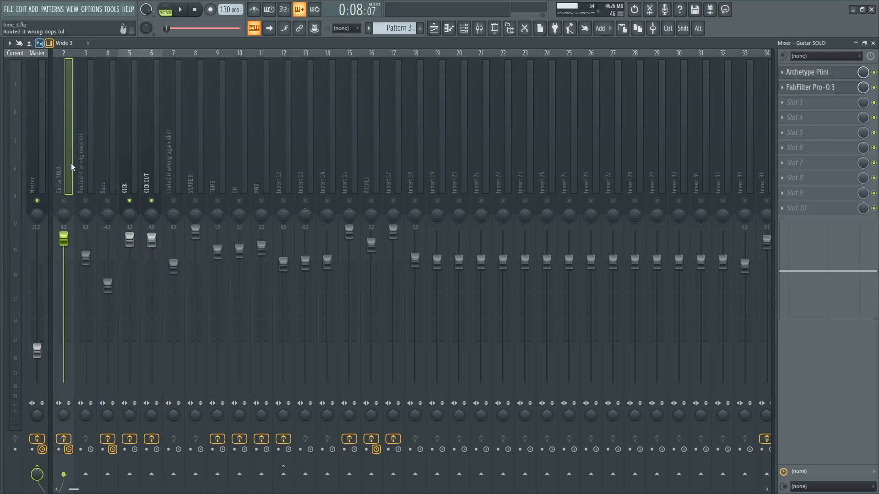
pyautogui.click(99, 170)
pyautogui.click(65, 168)
pyautogui.click(88, 168)
pyautogui.click(144, 170)
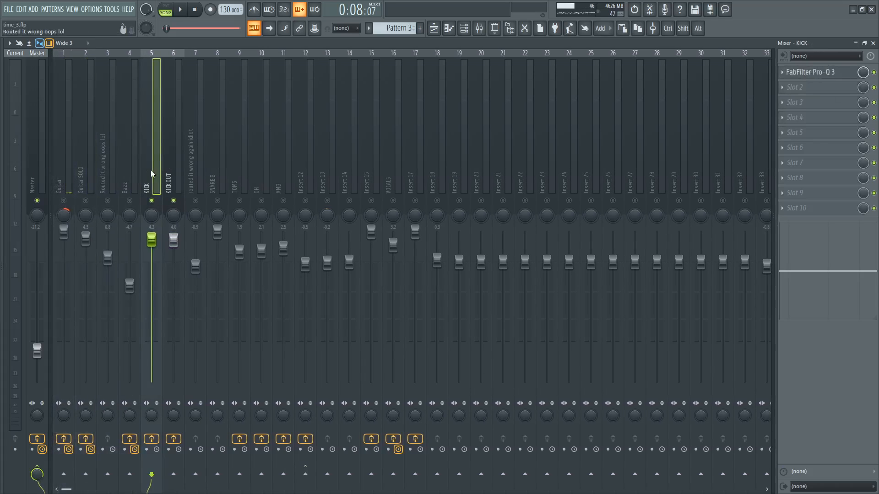
pyautogui.click(176, 163)
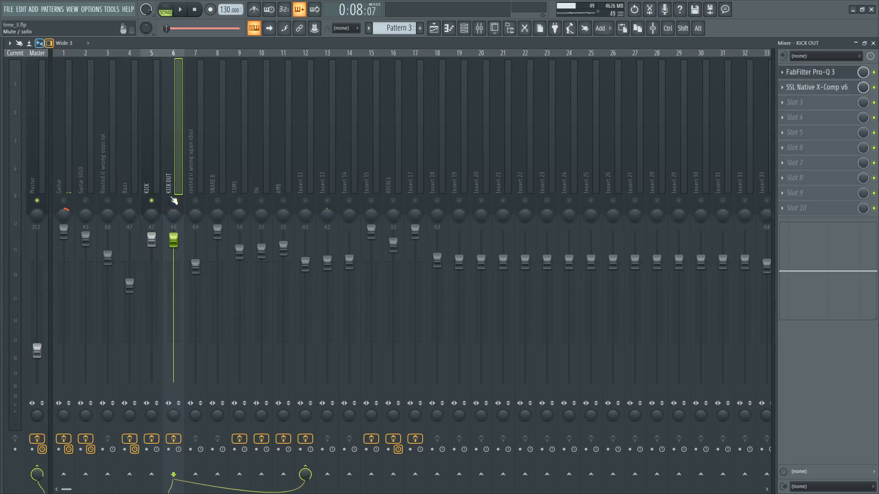
# Step: Open the channel rack, narrow its window slightly and reposition it over the middle of the mixer
pyautogui.click(464, 28)
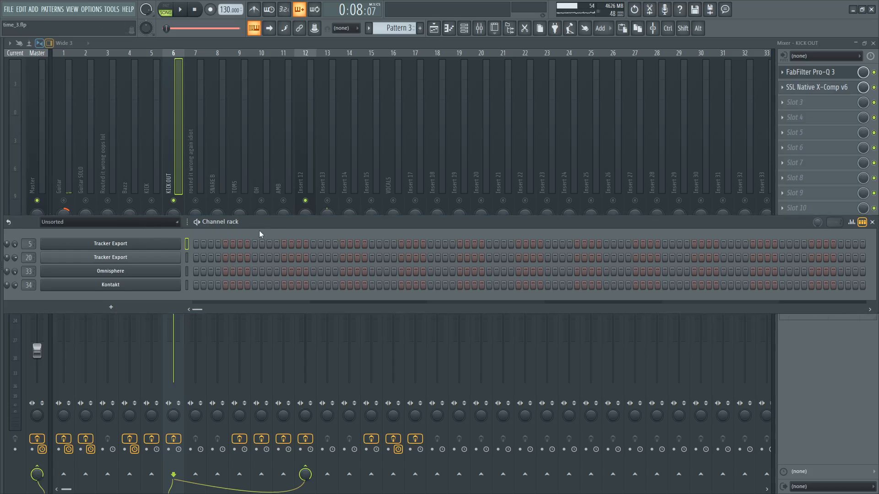
pyautogui.moveTo(259, 229); pyautogui.dragTo(238, 217)
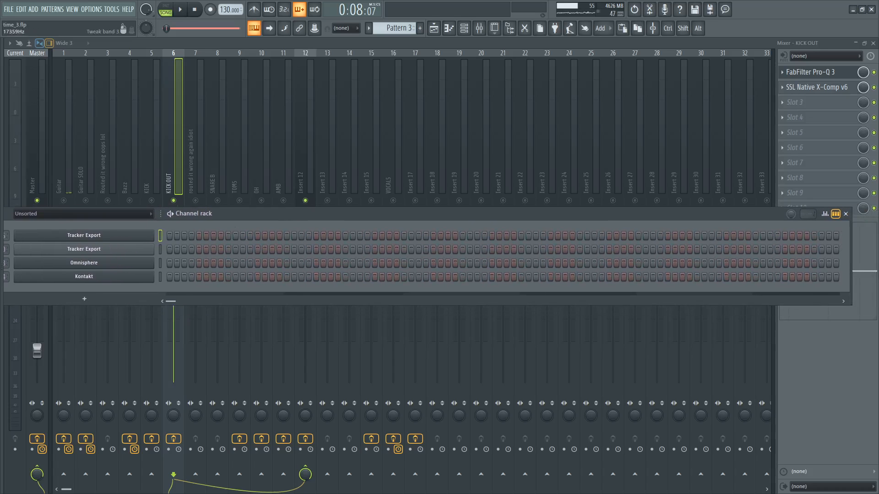
pyautogui.moveTo(852, 262); pyautogui.dragTo(792, 256)
pyautogui.moveTo(608, 216); pyautogui.dragTo(661, 226)
# Step: Bring the mixer back to the front and play a short passage to hear the soloed KICK OUT track
pyautogui.click(189, 138)
pyautogui.click(159, 165)
pyautogui.click(169, 175)
pyautogui.press('space')
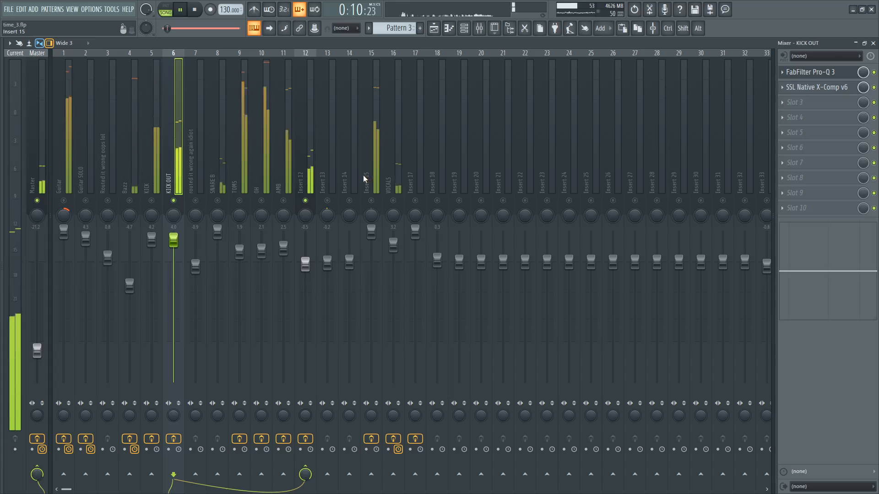
pyautogui.press('space')
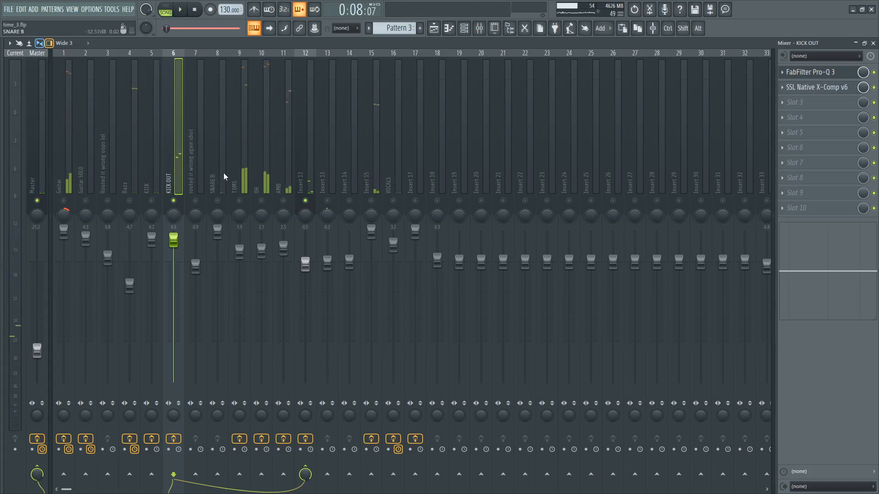
pyautogui.click(223, 172)
pyautogui.click(181, 178)
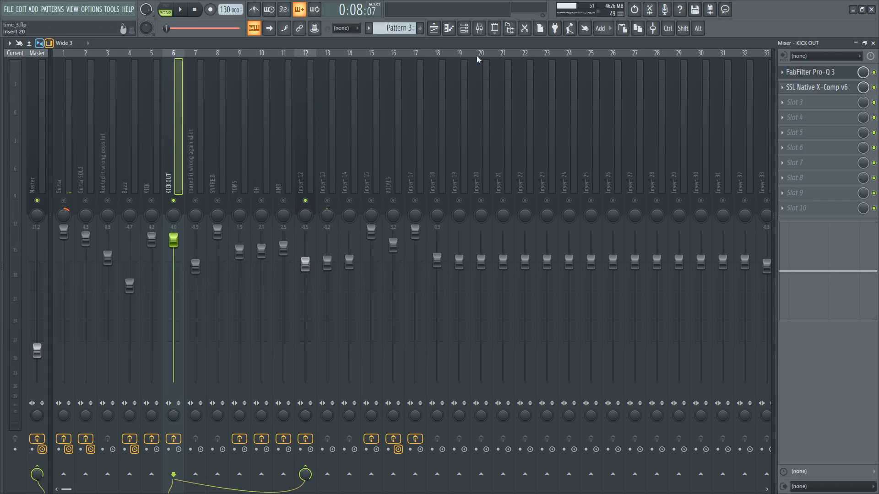
# Step: Open the first Tracker Export channel's Superior Drummer 3 from the channel rack, select the kick drum, and close the plugin
pyautogui.click(473, 30)
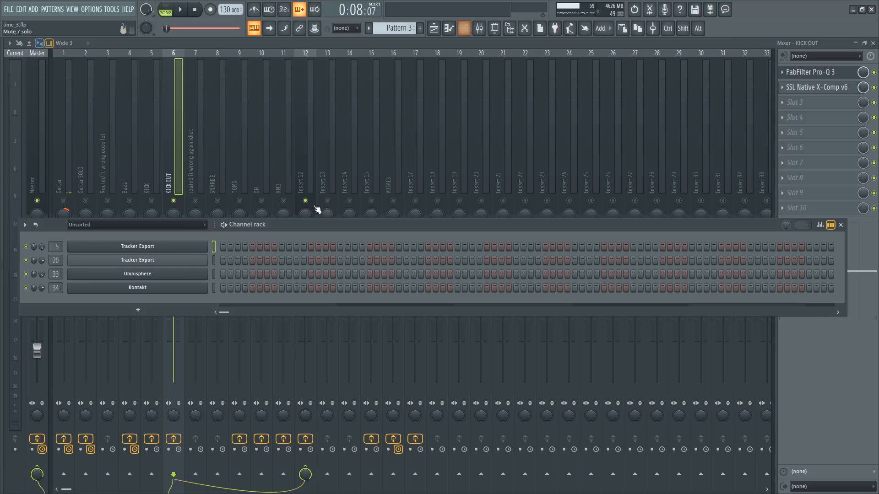
pyautogui.click(167, 252)
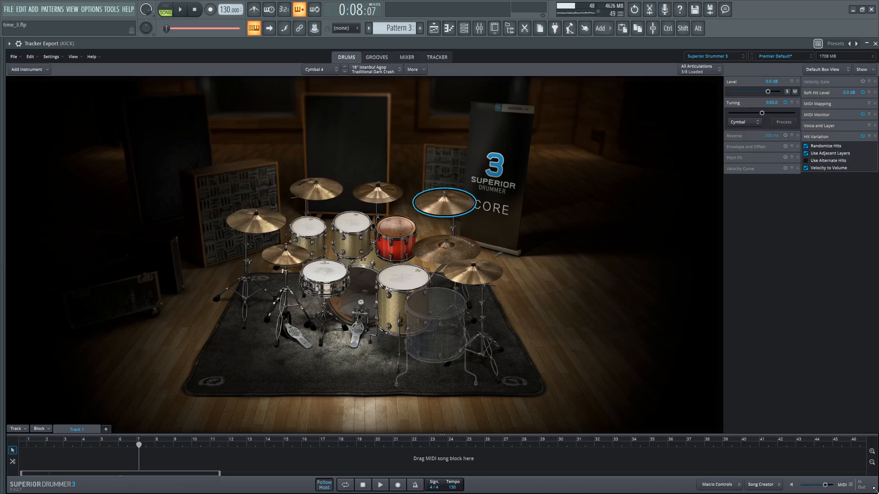
pyautogui.moveTo(873, 490); pyautogui.dragTo(871, 487)
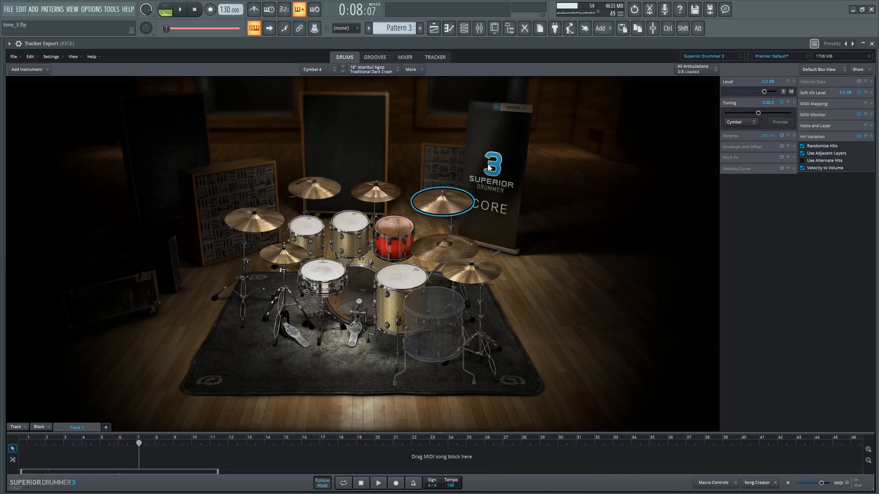
pyautogui.click(352, 300)
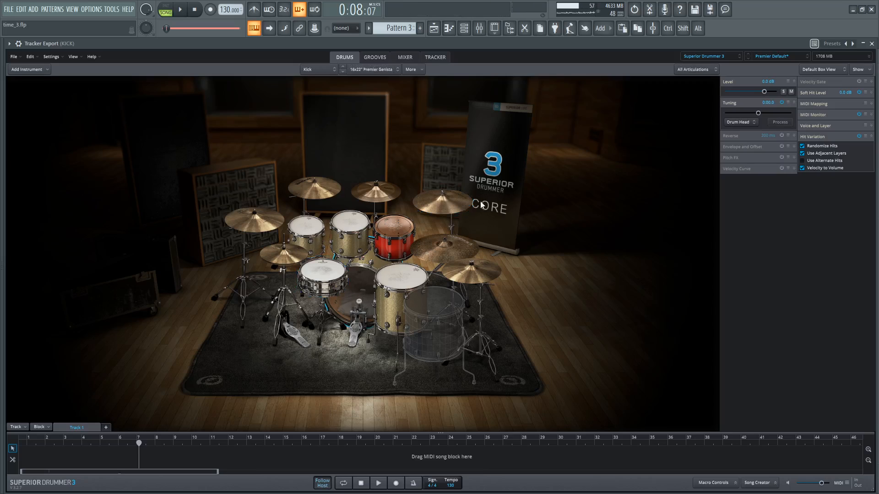
pyautogui.click(872, 44)
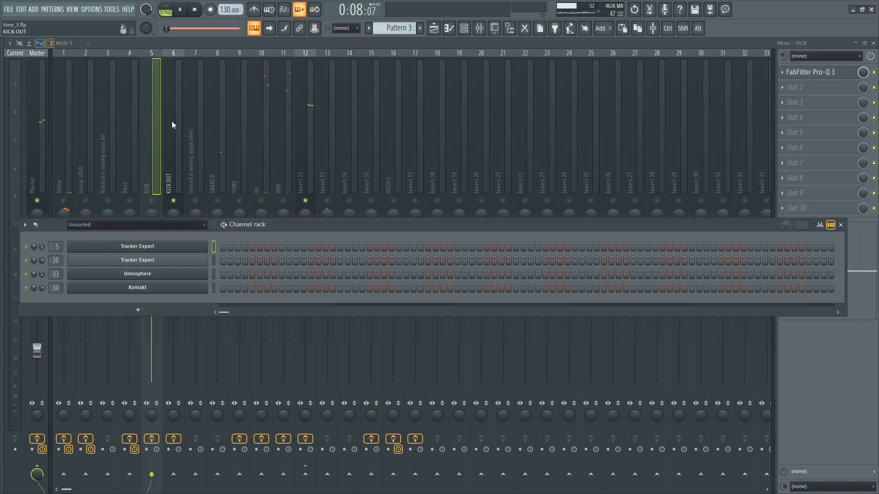
# Step: Select the Guitar mixer track and bypass its second Pro-Q 3, kHs Gain, Archetype Plini and Pro-C 2 effects
pyautogui.click(146, 170)
pyautogui.click(67, 181)
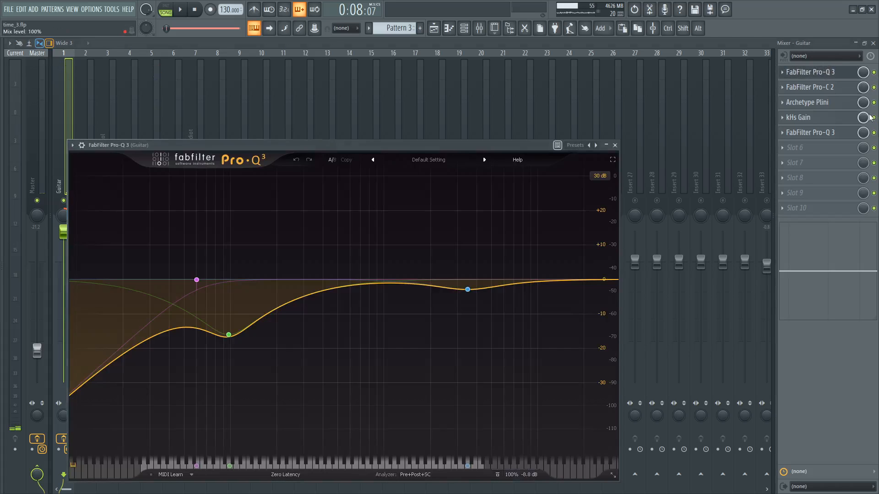
pyautogui.click(874, 133)
pyautogui.click(874, 117)
pyautogui.click(873, 103)
pyautogui.click(874, 88)
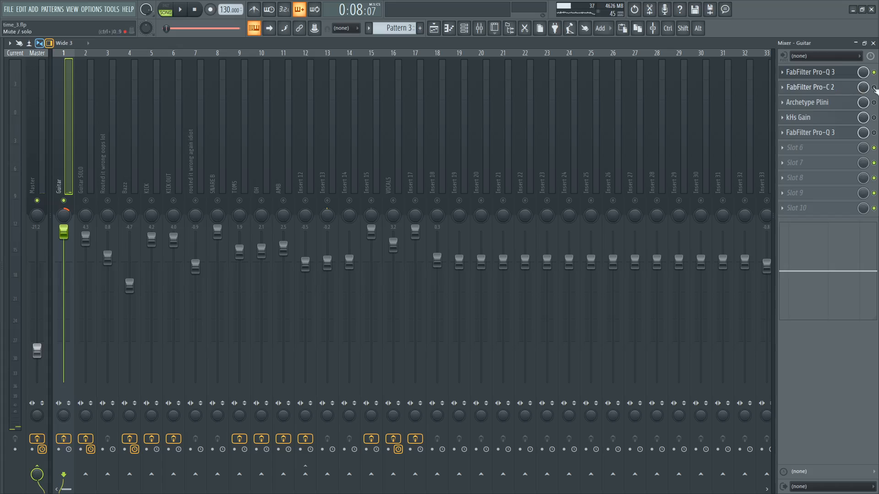
# Step: Open the Guitar track's first FabFilter Pro-Q 3, move its window up, and play the song to watch the EQ curve
pyautogui.click(813, 72)
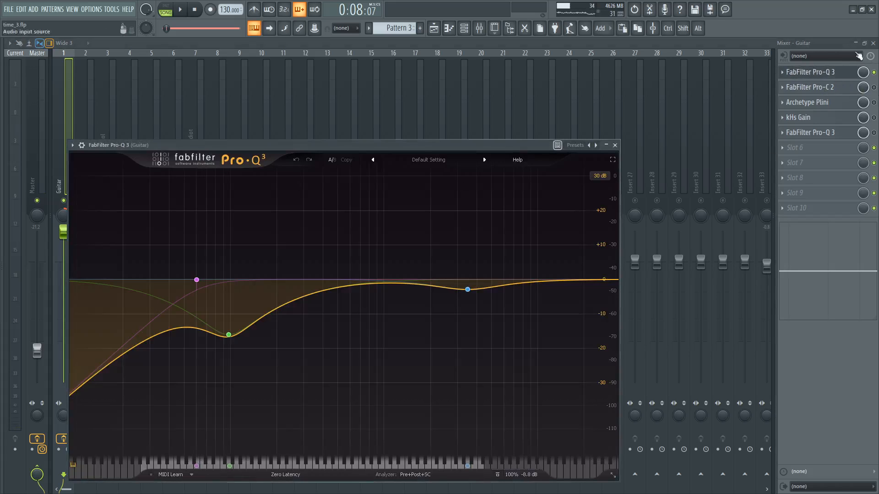
pyautogui.moveTo(452, 143); pyautogui.dragTo(477, 129)
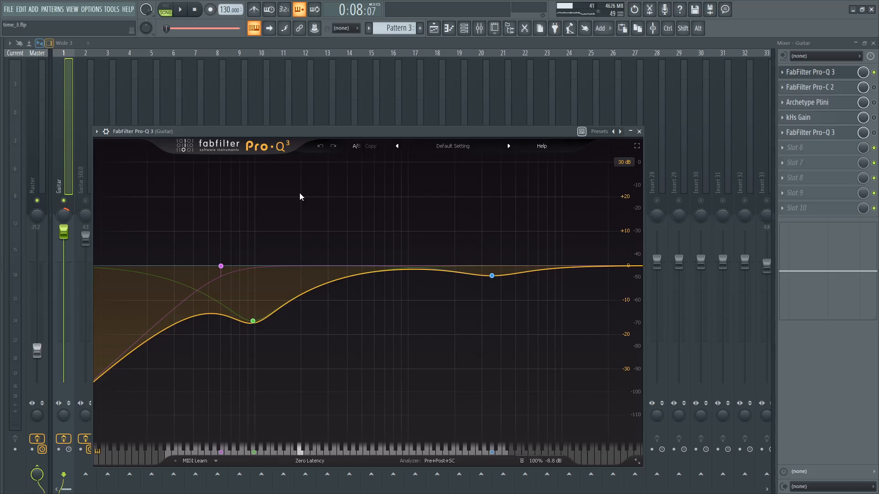
pyautogui.moveTo(339, 132); pyautogui.dragTo(418, 122)
pyautogui.moveTo(570, 124); pyautogui.dragTo(518, 77)
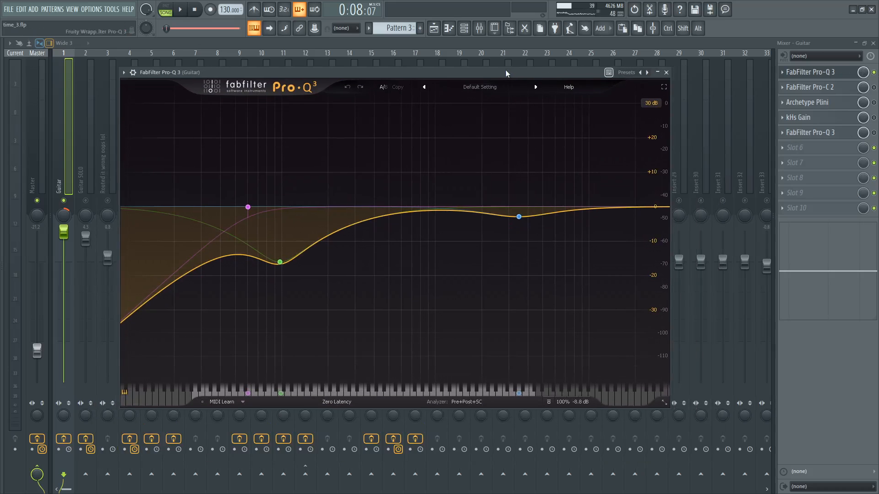
pyautogui.press('space')
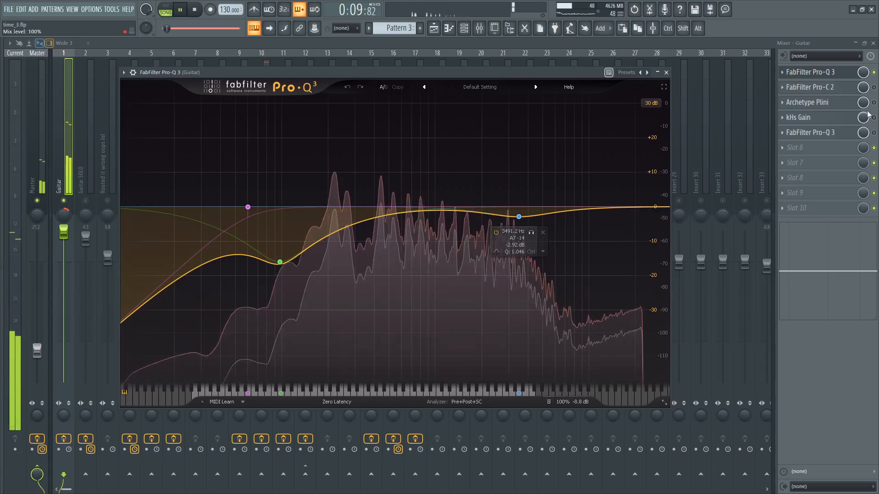
# Step: Bypass the Guitar track's first Pro-Q 3 and play the passage to hear the guitar without any effects
pyautogui.click(873, 72)
pyautogui.press('space')
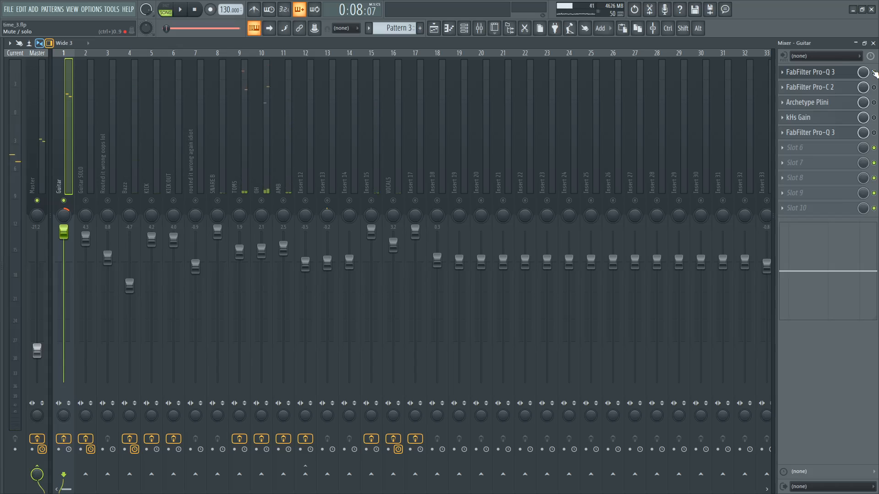
pyautogui.press('space')
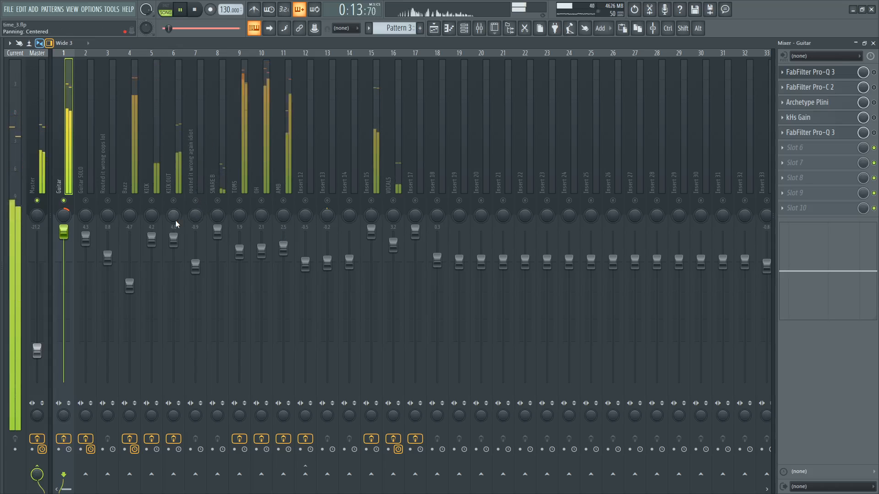
pyautogui.press('space')
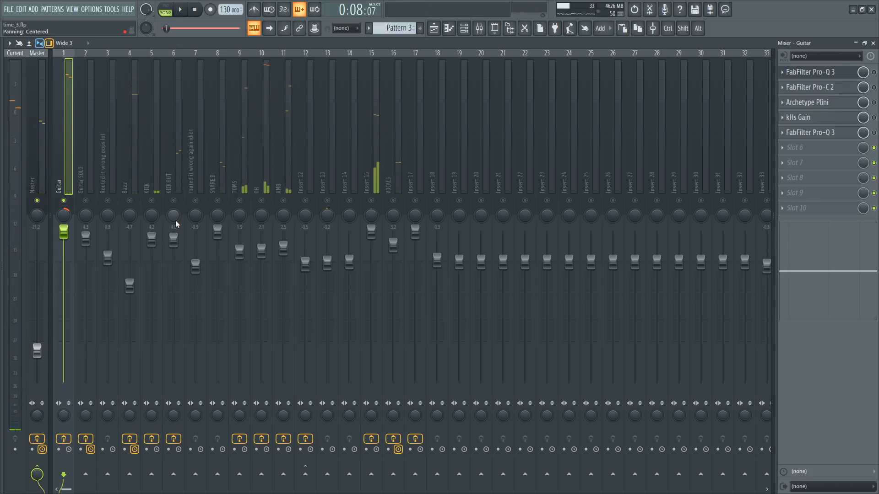
# Step: Review the first Pro-Q 3's EQ bands on the Guitar track, re-enable the plugin, and play the passage for comparison
pyautogui.click(842, 77)
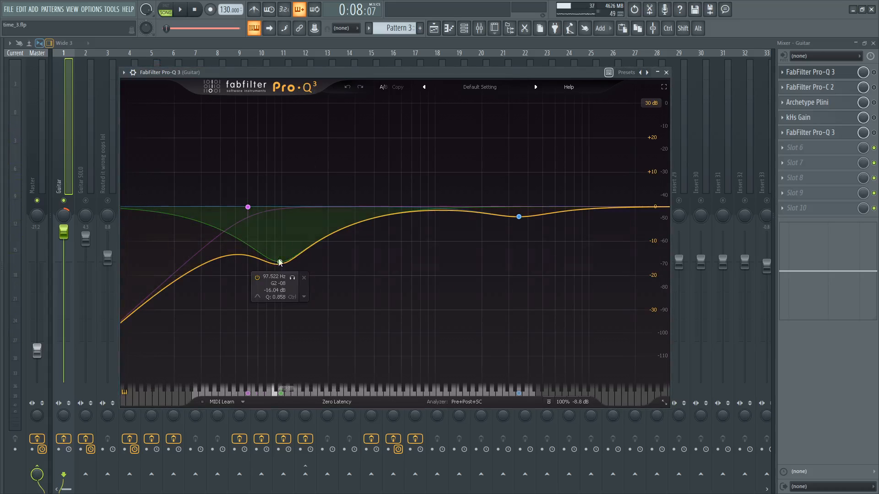
pyautogui.click(874, 74)
pyautogui.press('space')
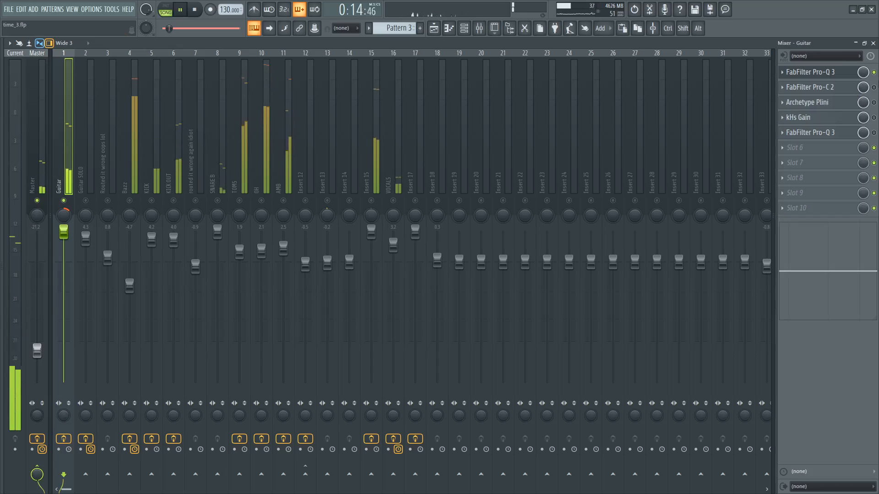
pyautogui.press('space')
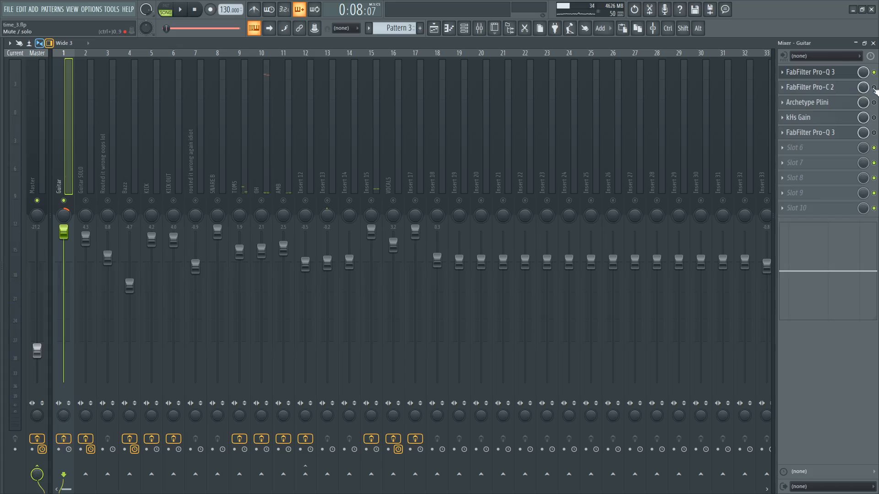
# Step: Re-enable FabFilter Pro-C 2 on the Guitar track, position its window centrally, and play the passage through the compressor
pyautogui.click(836, 87)
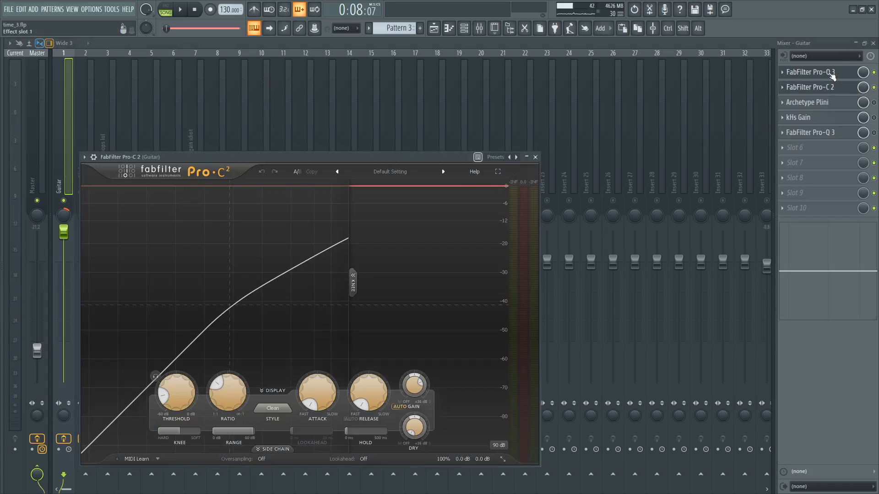
pyautogui.click(833, 86)
pyautogui.click(833, 87)
pyautogui.moveTo(413, 156); pyautogui.dragTo(505, 113)
pyautogui.press('space')
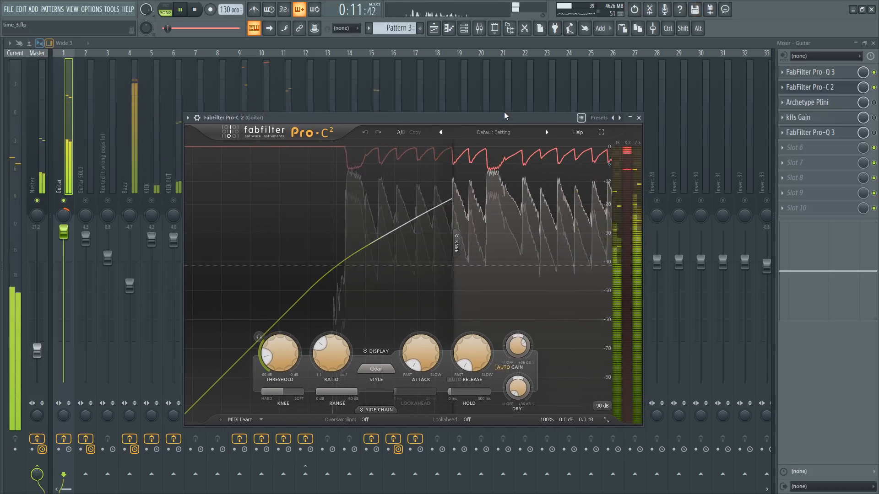
pyautogui.press('space')
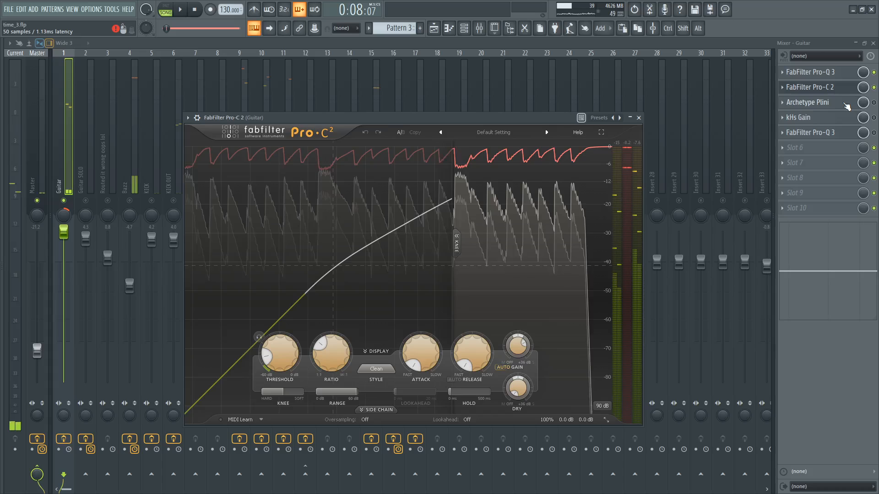
# Step: Close Pro-C 2, open Archetype Plini on the Guitar track, and enlarge and reposition its window to show the whole amp
pyautogui.press('Escape')
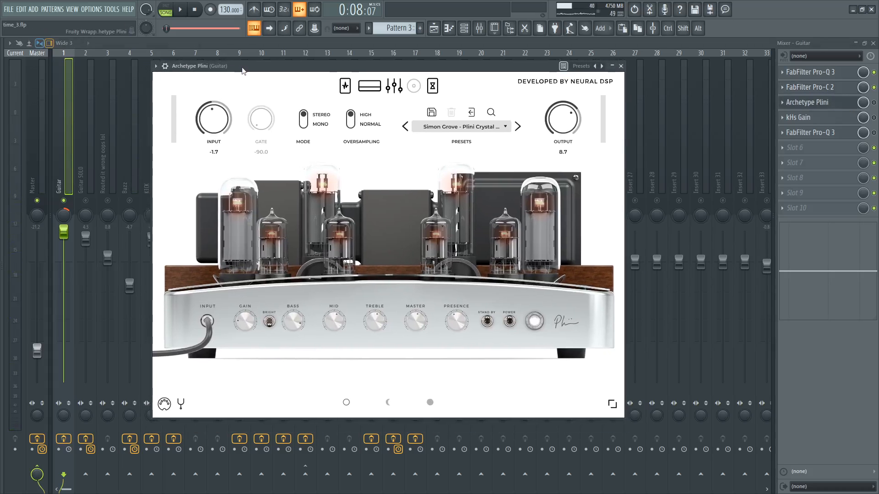
pyautogui.moveTo(242, 70); pyautogui.dragTo(241, 67)
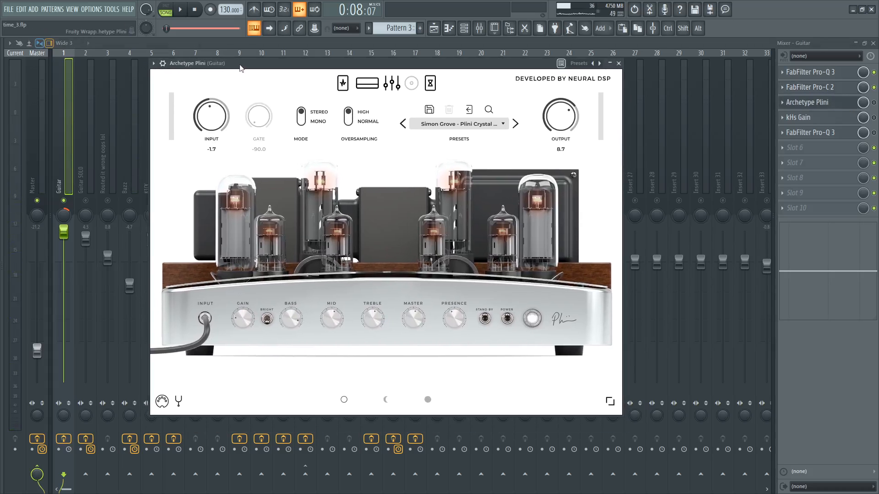
pyautogui.click(611, 401)
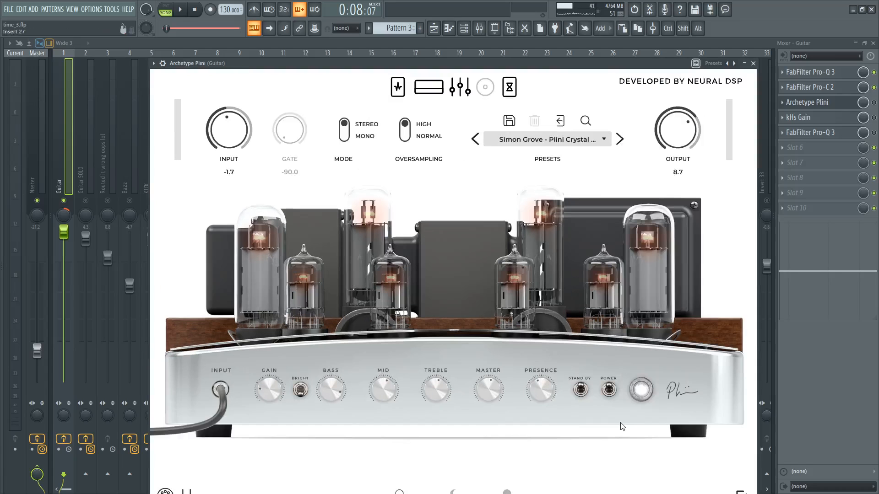
pyautogui.moveTo(508, 65); pyautogui.dragTo(468, 44)
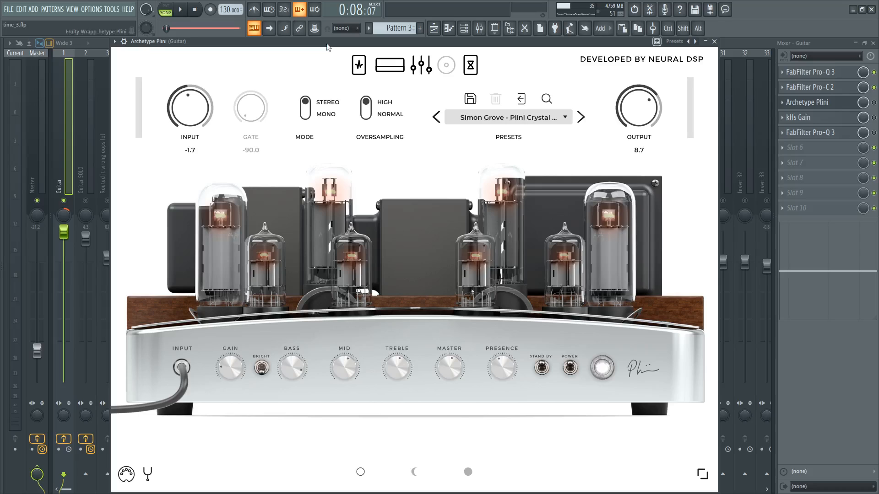
# Step: Play the passage with Archetype Plini bypassed, enable the plugin on the Guitar track, and play again for comparison
pyautogui.press('space')
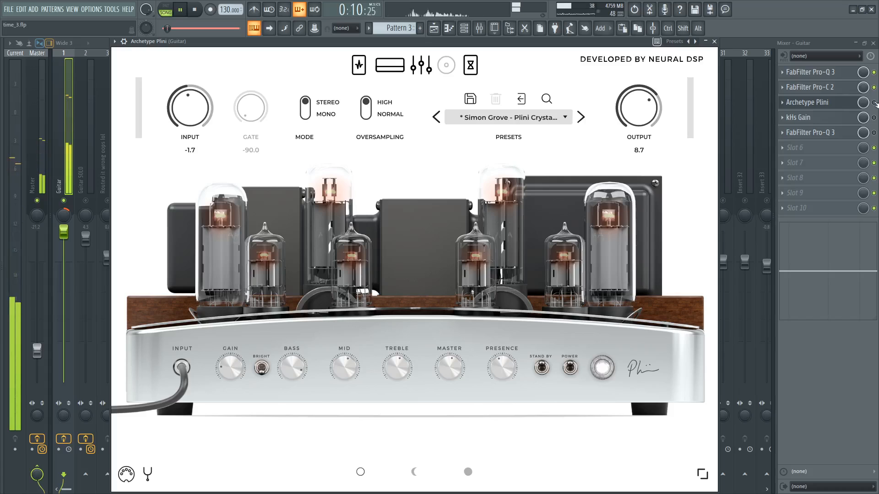
pyautogui.press('space')
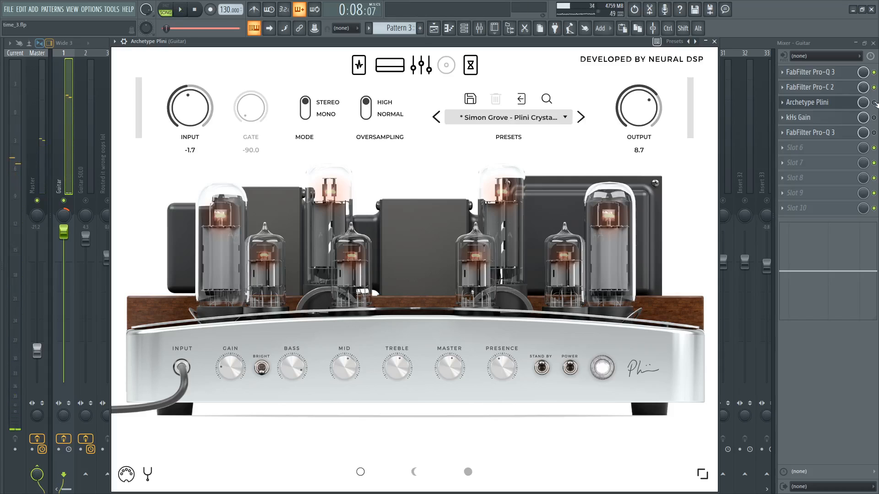
pyautogui.click(874, 103)
pyautogui.press('space')
pyautogui.click(841, 101)
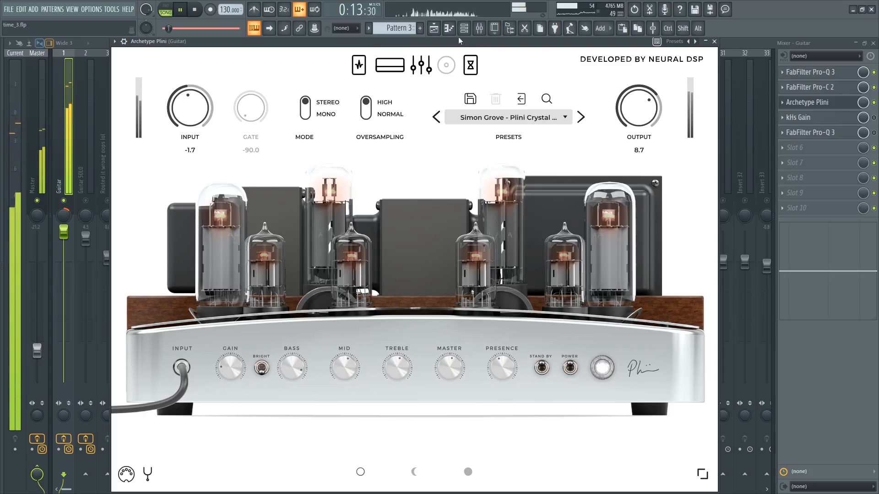
pyautogui.press('space')
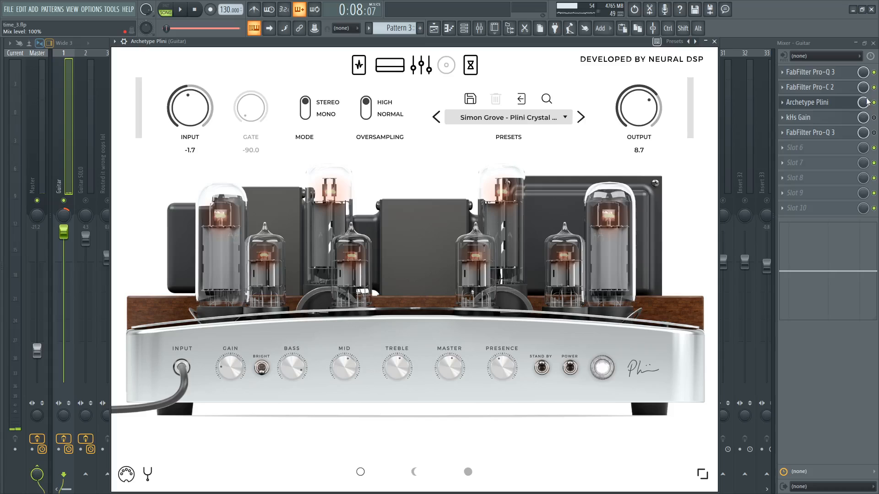
# Step: Open kHs Gain on the Guitar track, enable it, and play the passage with the added gain
pyautogui.click(847, 104)
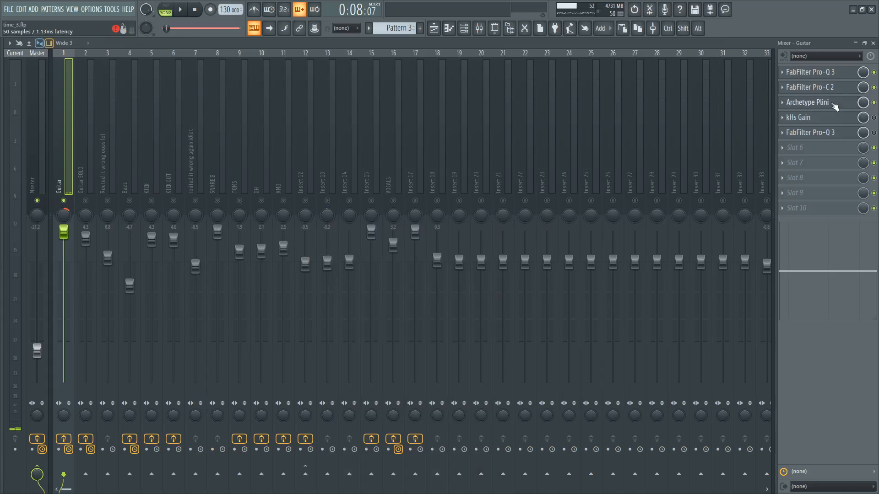
pyautogui.click(815, 121)
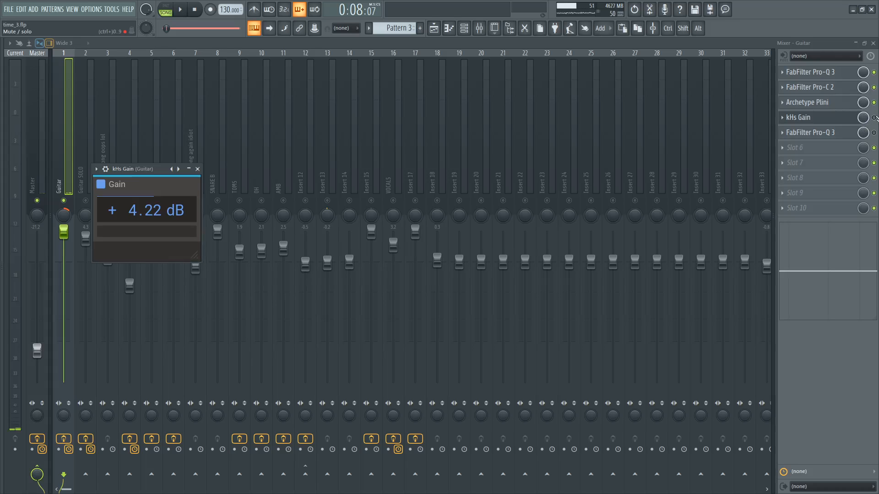
pyautogui.click(874, 117)
pyautogui.press('Escape')
pyautogui.press('space')
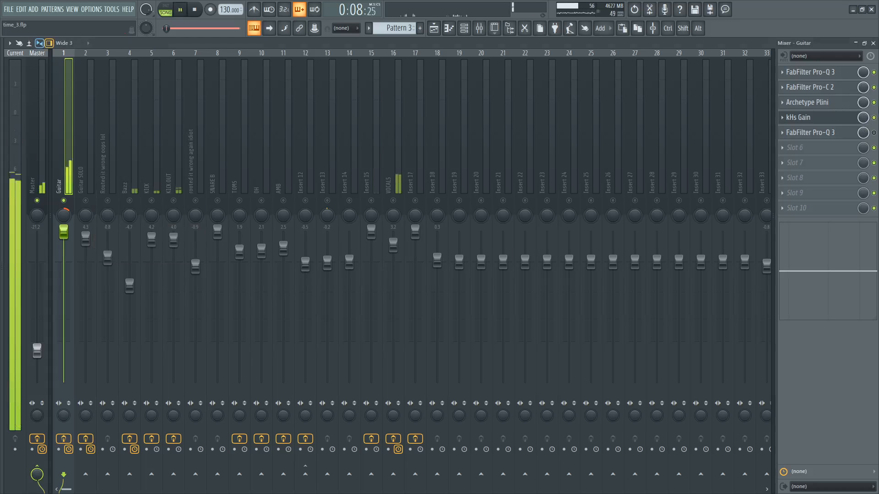
pyautogui.press('space')
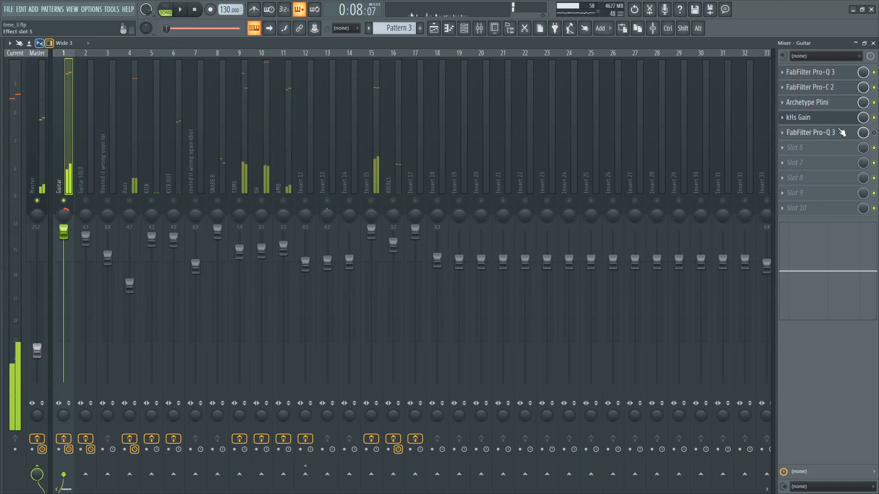
# Step: Open the Guitar track's second FabFilter Pro-Q 3, then play the passage with it and kHs Gain both enabled
pyautogui.click(841, 133)
pyautogui.click(874, 117)
pyautogui.click(850, 133)
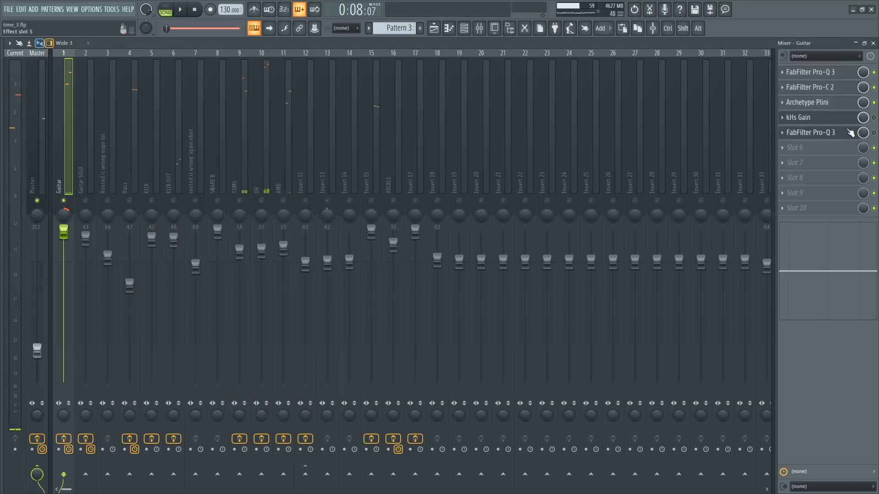
pyautogui.click(851, 132)
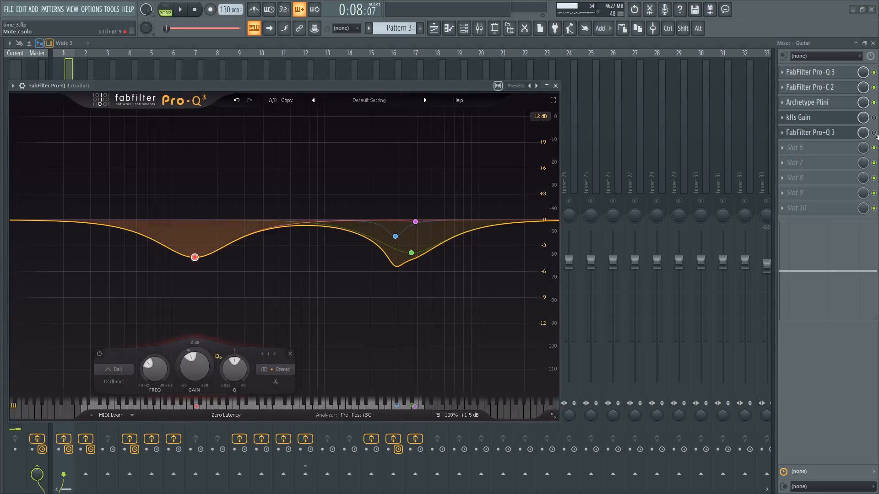
pyautogui.press('Escape')
pyautogui.click(874, 117)
pyautogui.press('space')
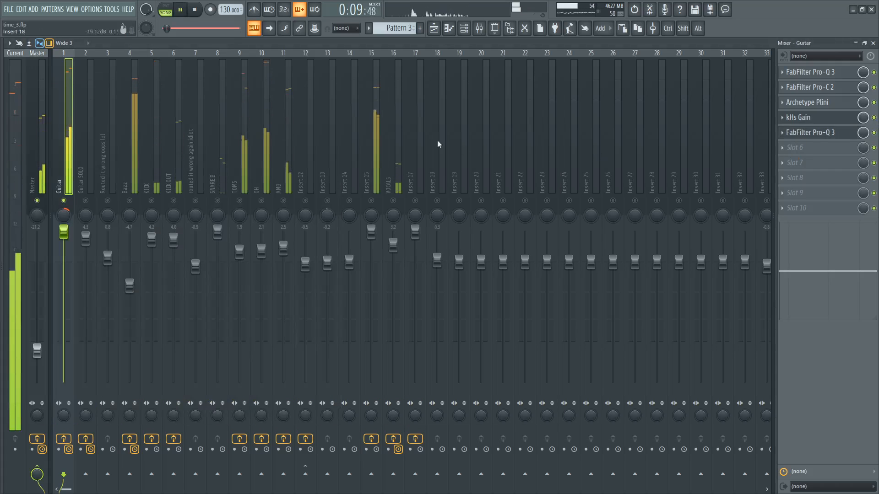
pyautogui.press('space')
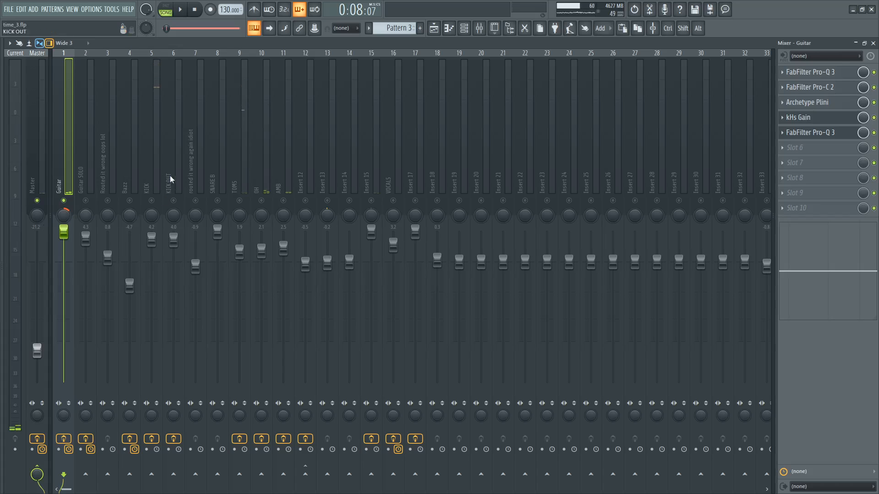
# Step: Unsolo the Guitar mixer track and select the Guitar SOLO track to show its effects
pyautogui.rightClick(63, 200)
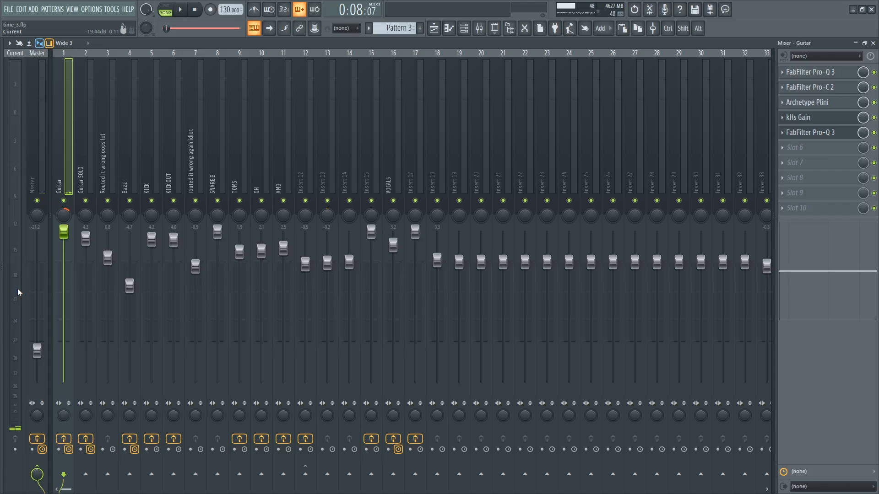
pyautogui.click(94, 159)
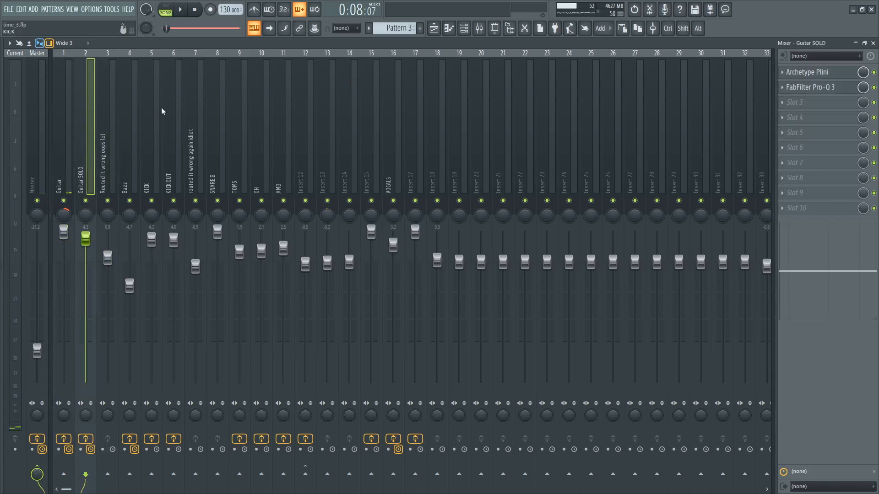
# Step: Open the Playlist and place the playhead between bars 73 and 74, where the guitar solo clips begin sounding
pyautogui.click(435, 29)
pyautogui.scroll(-6, 402, 330)
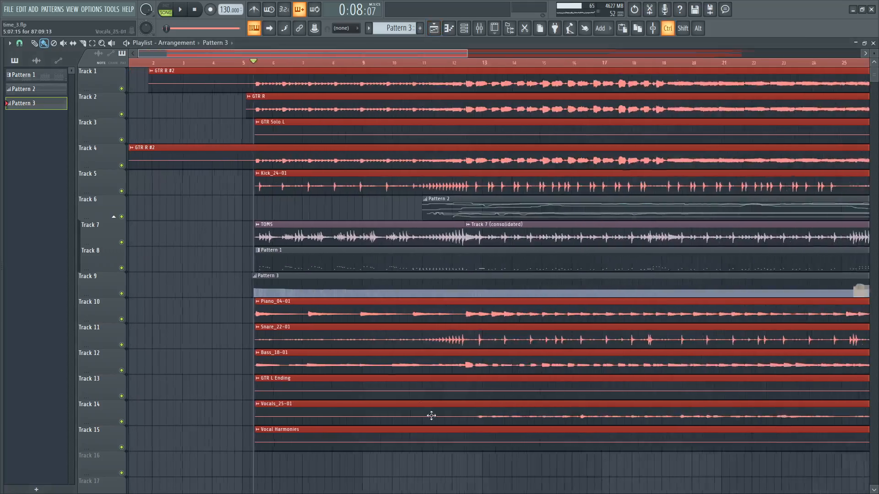
pyautogui.scroll(-3, 549, 470)
pyautogui.scroll(7, 583, 208)
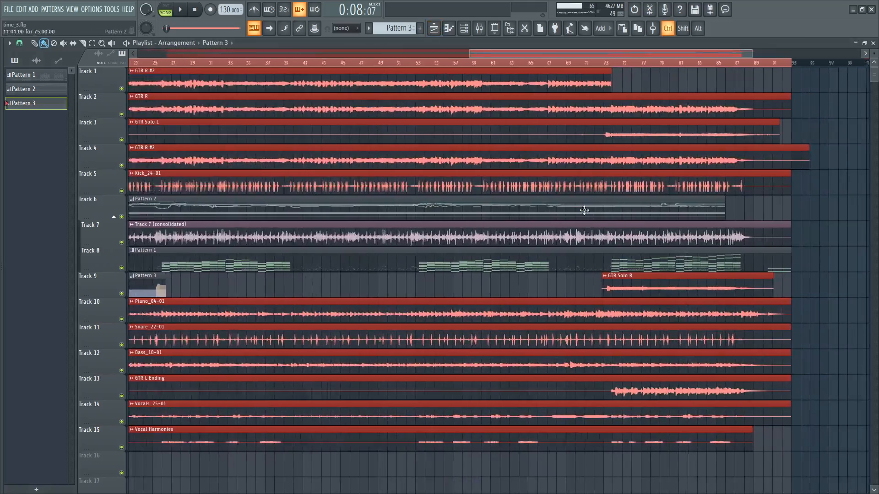
pyautogui.click(518, 67)
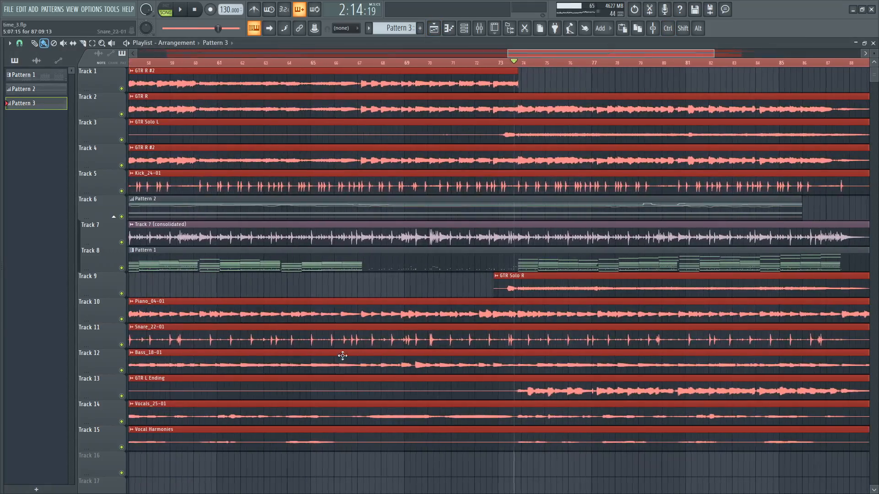
# Step: Solo Playlist Track 13 with the GTR L Ending clip and play it, checking the mixer
pyautogui.keyDown('ctrl'); pyautogui.click(121, 396); pyautogui.keyUp('ctrl')
pyautogui.scroll(3, 594, 315)
pyautogui.press('space')
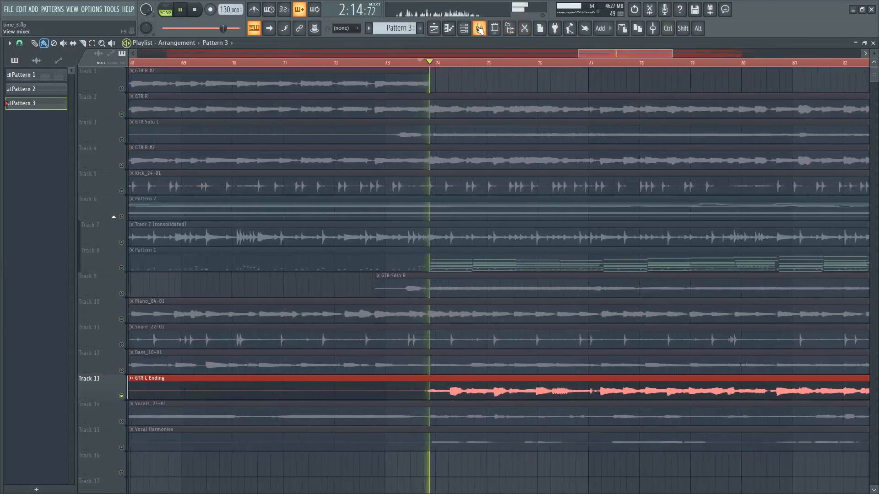
pyautogui.click(479, 28)
pyautogui.press('space')
# Step: Solo Playlist Track 3 with the GTR Solo L clip instead and play it
pyautogui.click(434, 28)
pyautogui.scroll(-6, 322, 430)
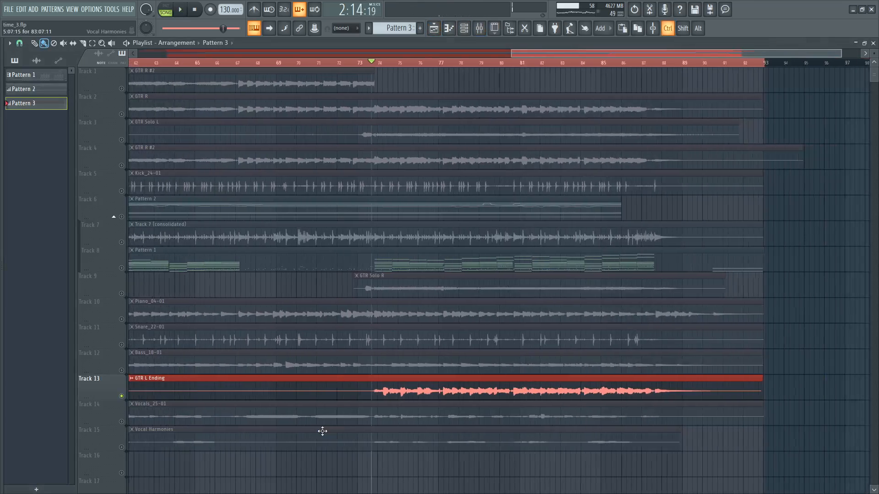
pyautogui.scroll(4, 478, 412)
pyautogui.scroll(-2, 819, 416)
pyautogui.scroll(-2, 819, 415)
pyautogui.scroll(3, 861, 348)
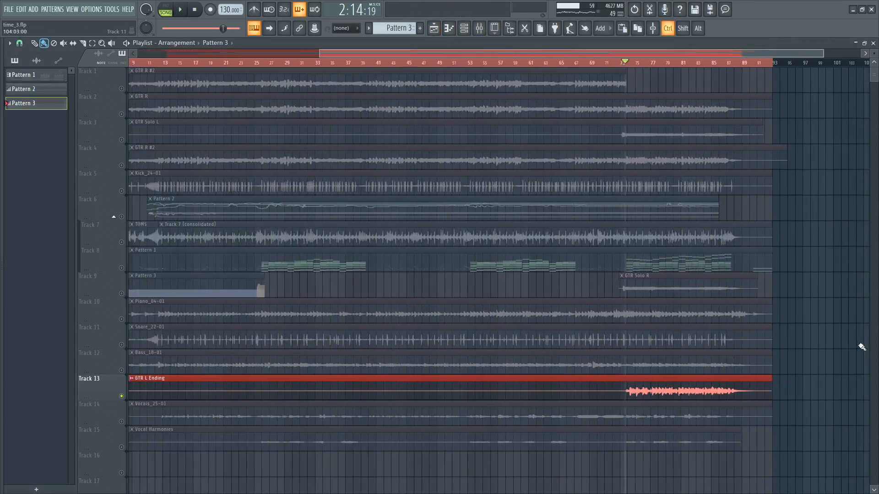
pyautogui.click(130, 139)
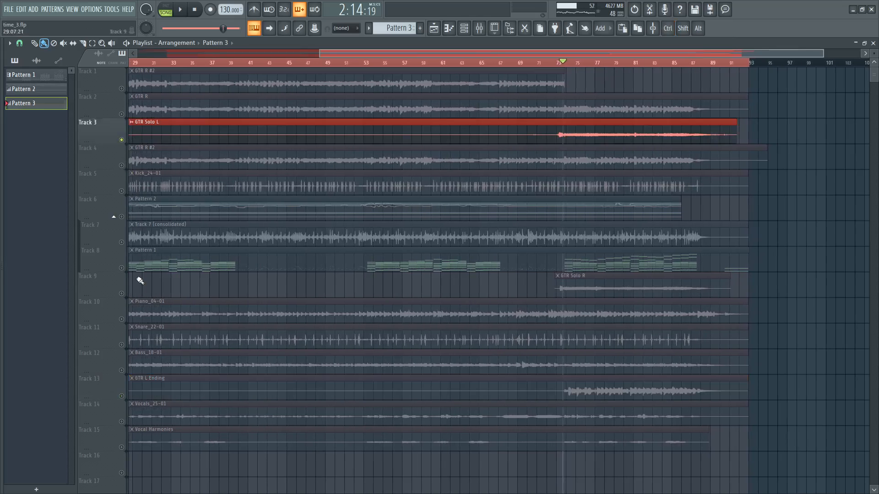
pyautogui.scroll(1, 760, 279)
pyautogui.press('space')
pyautogui.scroll(2, 514, 102)
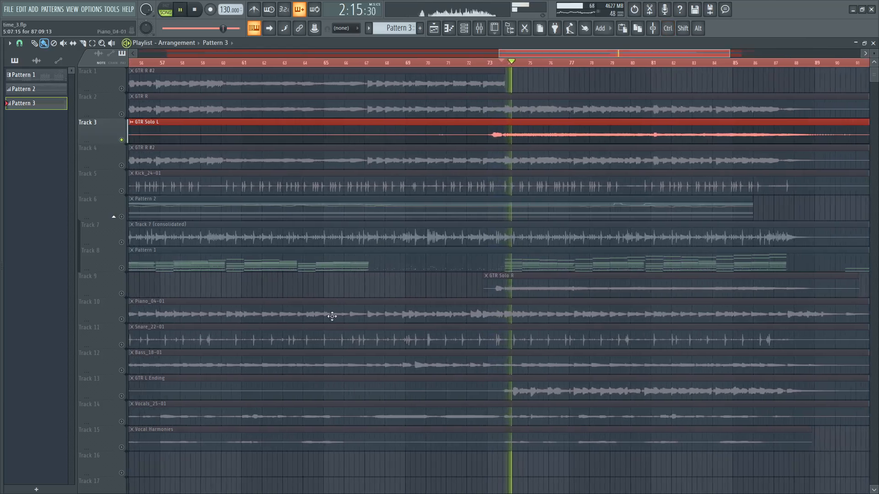
# Step: Add Track 9 with the GTR Solo R clip to the solo and play both from just after bar 73
pyautogui.scroll(-1, 331, 316)
pyautogui.keyDown('ctrl'); pyautogui.click(128, 294); pyautogui.keyUp('ctrl')
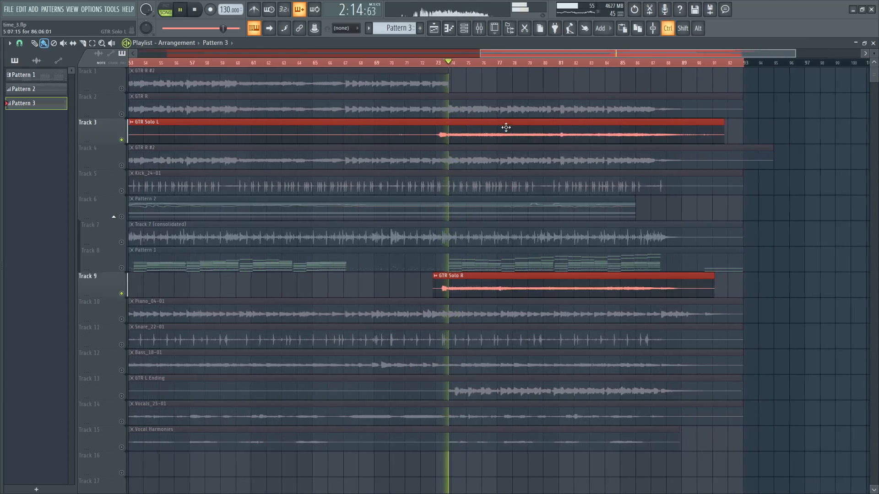
pyautogui.scroll(2, 506, 128)
pyautogui.scroll(1, 370, 60)
pyautogui.click(359, 63)
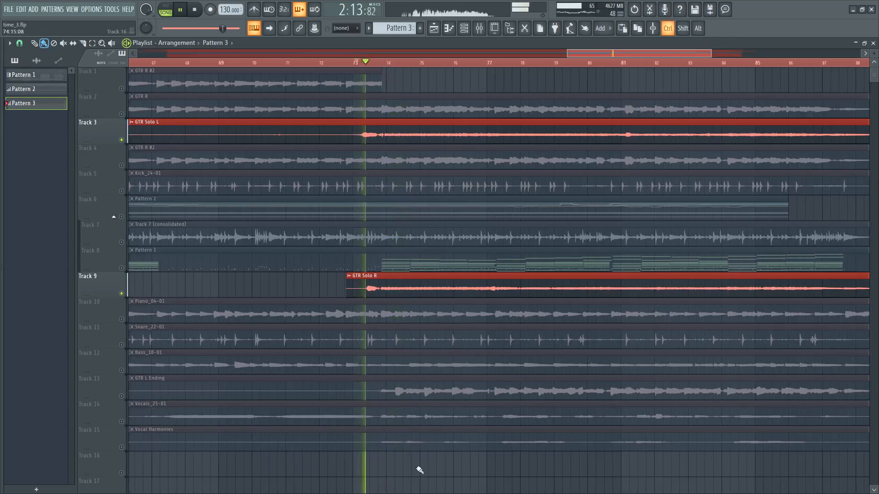
# Step: Watch the Guitar SOLO track's level in the mixer during the solo, then return to the Playlist and stop playback
pyautogui.click(479, 28)
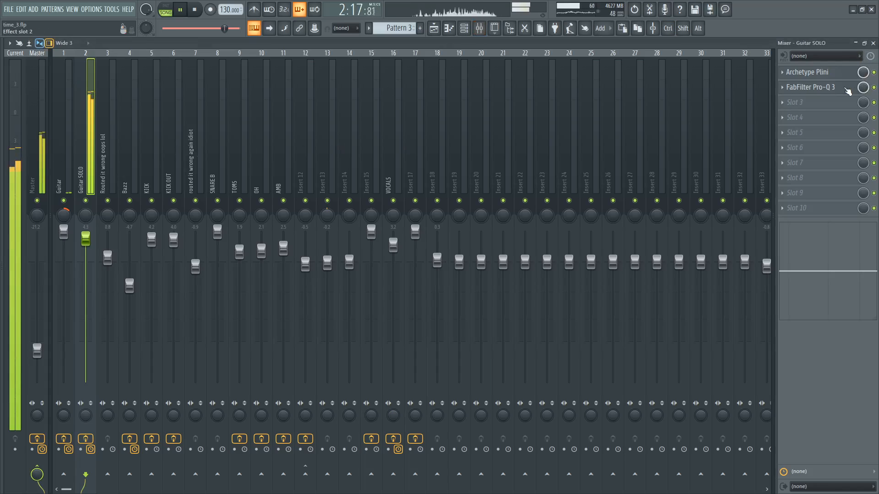
pyautogui.click(434, 28)
pyautogui.scroll(-3, 482, 361)
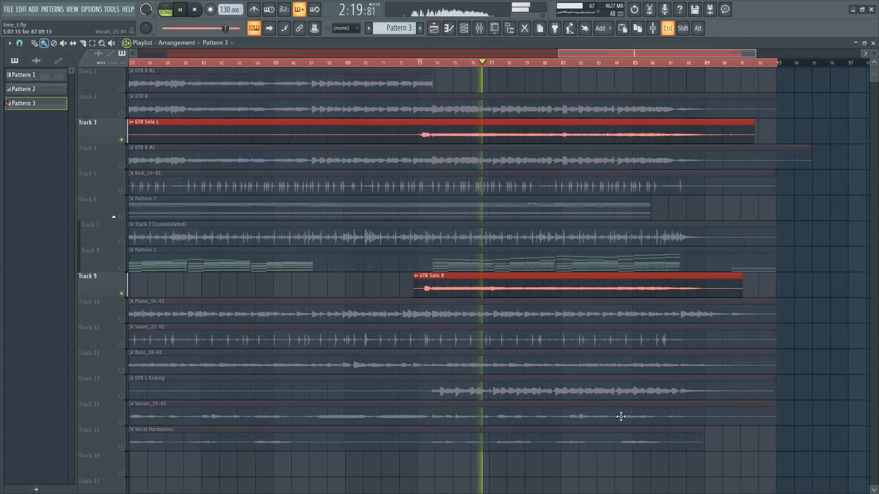
pyautogui.scroll(2, 619, 435)
pyautogui.scroll(1, 617, 467)
pyautogui.press('space')
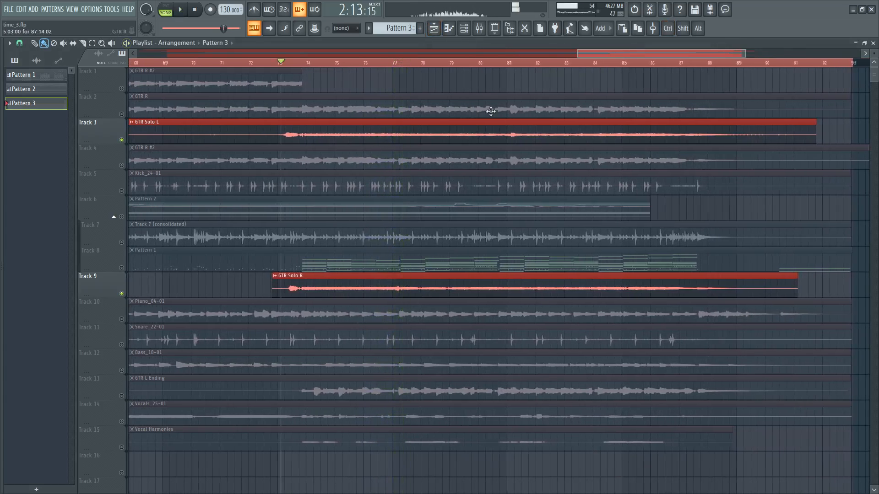
# Step: Open Archetype Plini on the Guitar SOLO mixer track, move its window up, and show the Compressor and Overdrive pedals
pyautogui.click(480, 30)
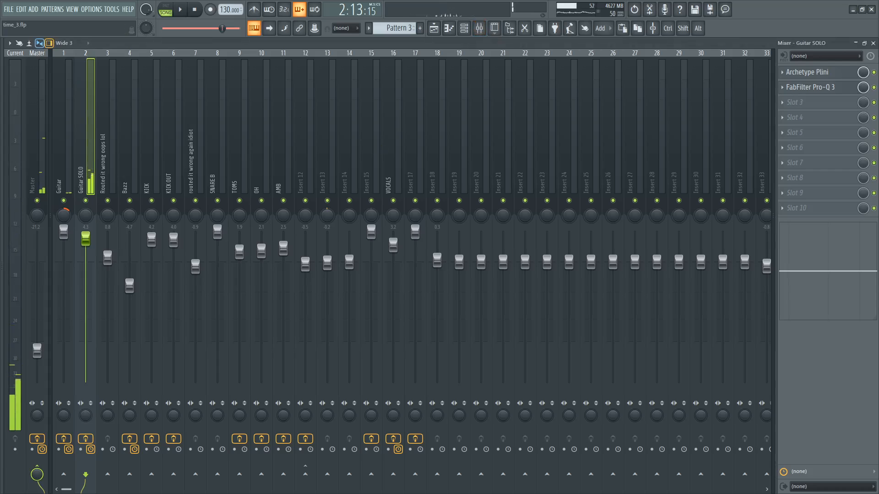
pyautogui.click(815, 71)
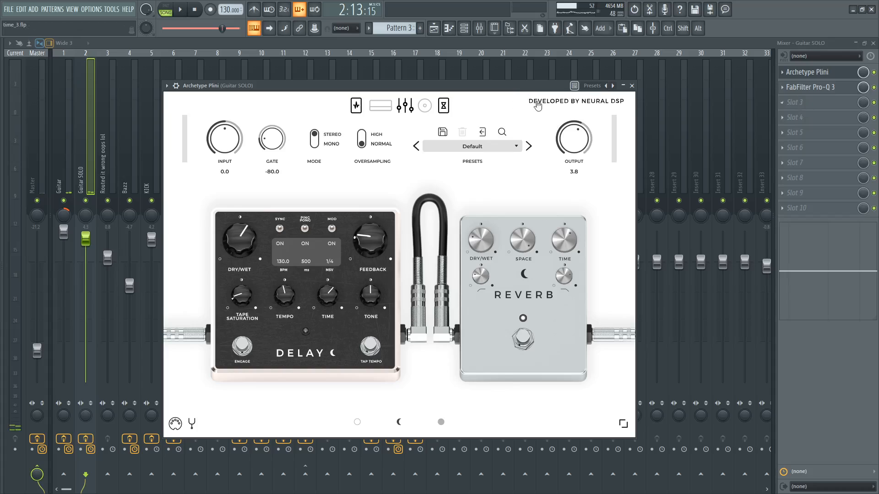
pyautogui.moveTo(475, 86); pyautogui.dragTo(485, 54)
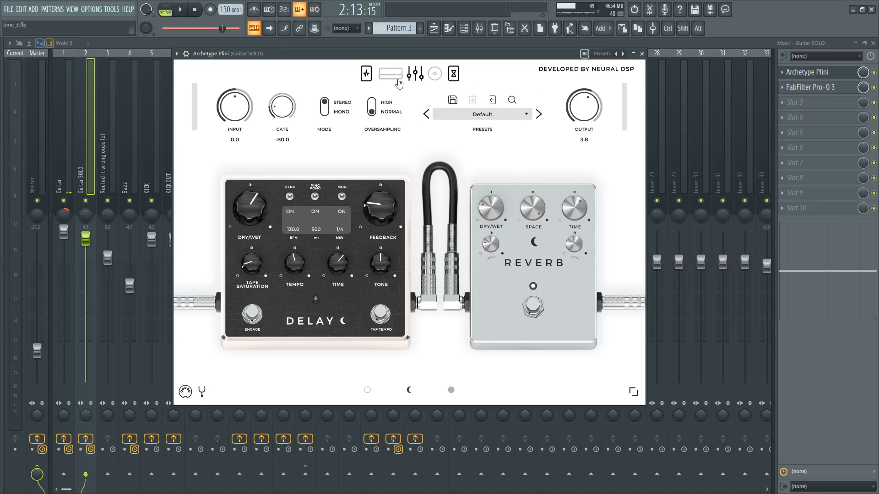
pyautogui.click(364, 79)
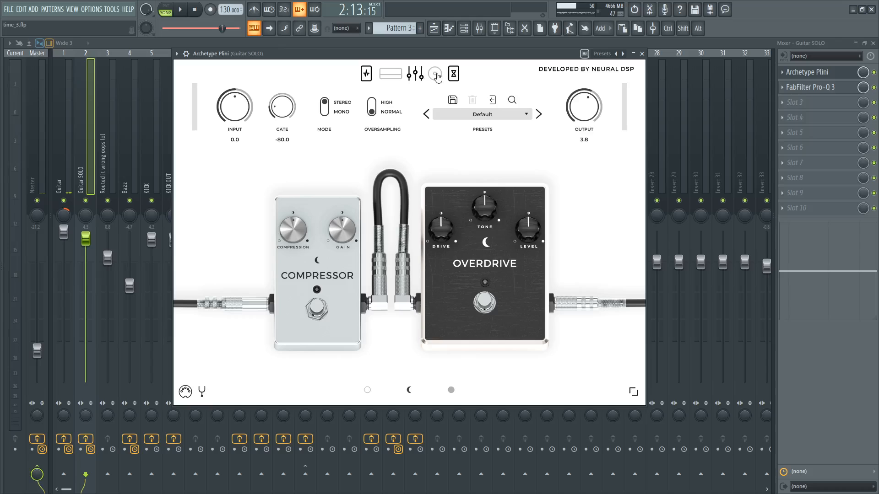
# Step: Show Archetype Plini's cabinet section followed by its Delay and Reverb pedals
pyautogui.click(437, 75)
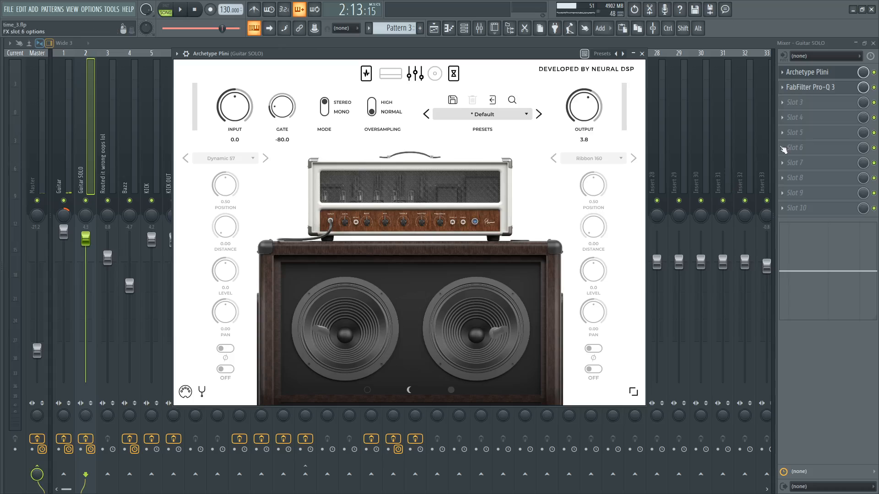
pyautogui.click(460, 74)
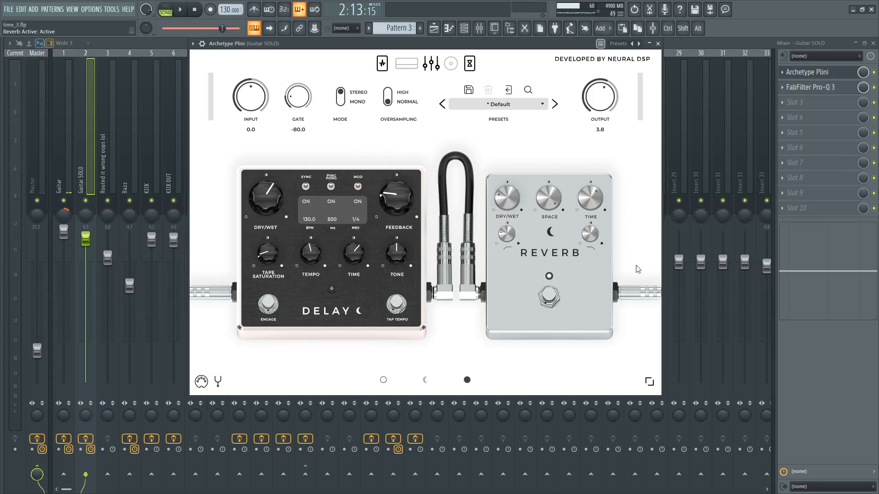
# Step: Play the guitar solo with Archetype Plini bypassed, then re-enable the plugin and play it again for comparison
pyautogui.click(874, 72)
pyautogui.press('space')
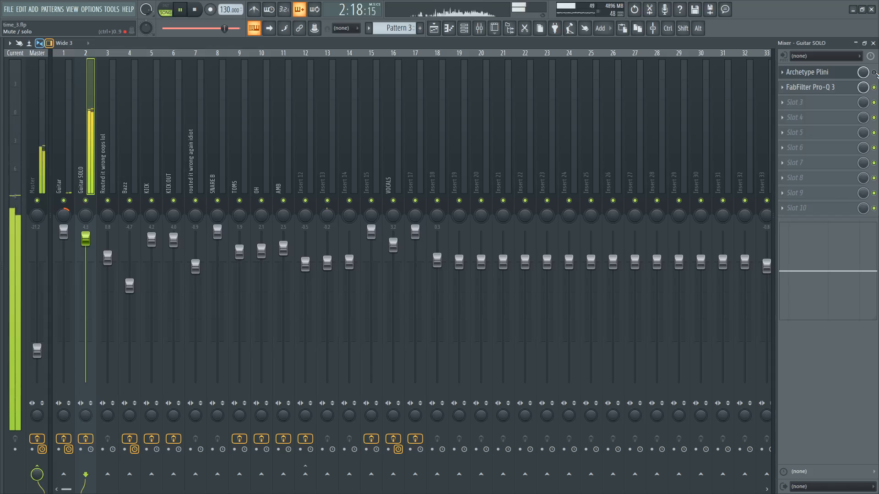
pyautogui.press('space')
pyautogui.click(874, 73)
pyautogui.press('space')
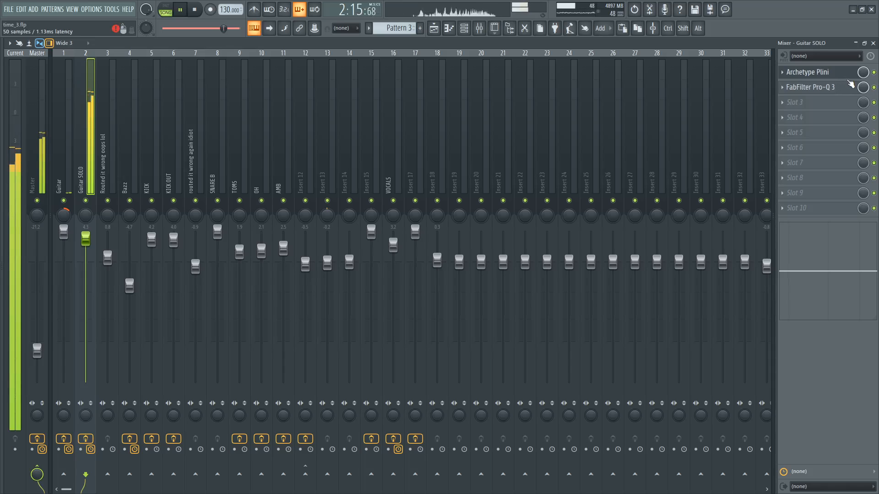
pyautogui.press('space')
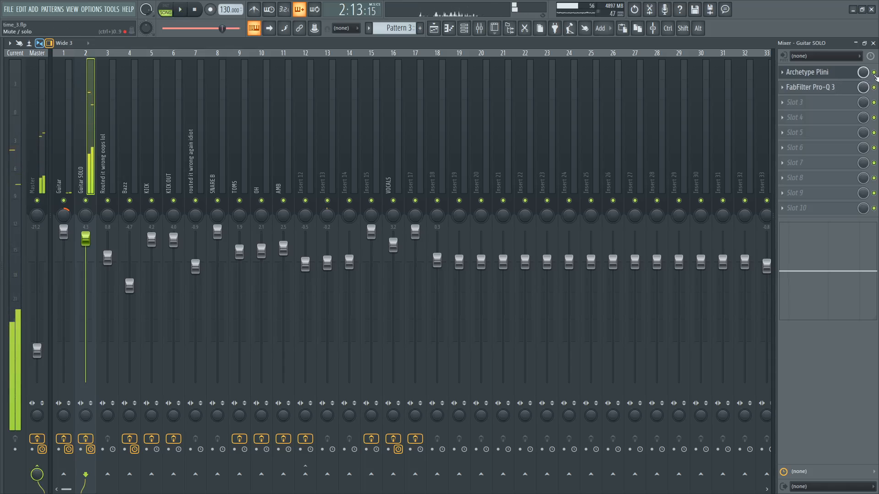
# Step: View FabFilter Pro-Q 3's curve on the Guitar SOLO track, then close it and play the solo with the EQ bypassed
pyautogui.click(838, 92)
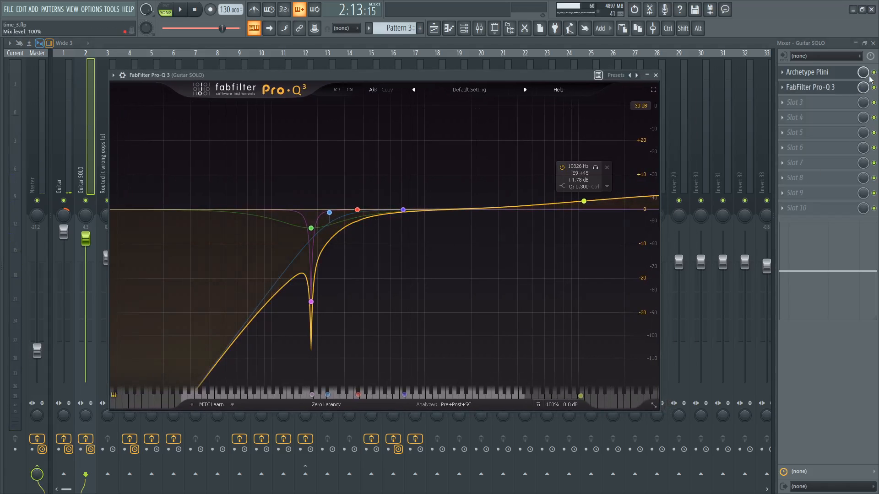
pyautogui.click(873, 88)
pyautogui.press('Escape')
pyautogui.press('space')
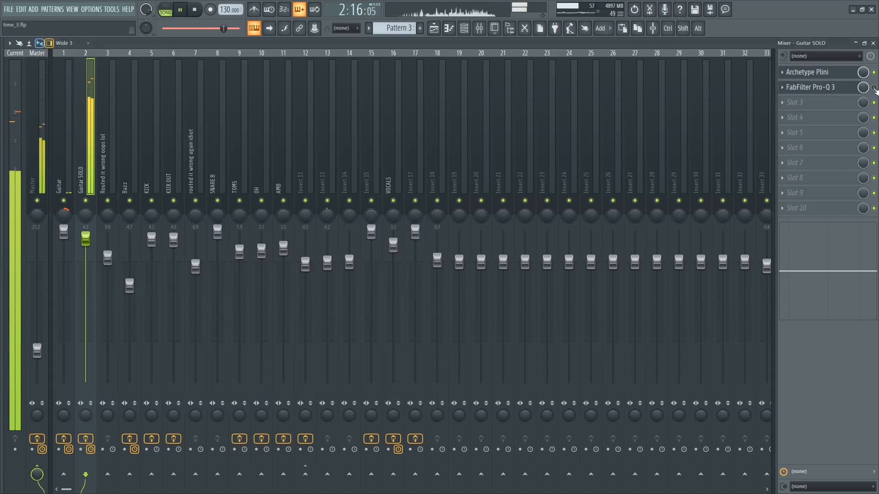
pyautogui.press('space')
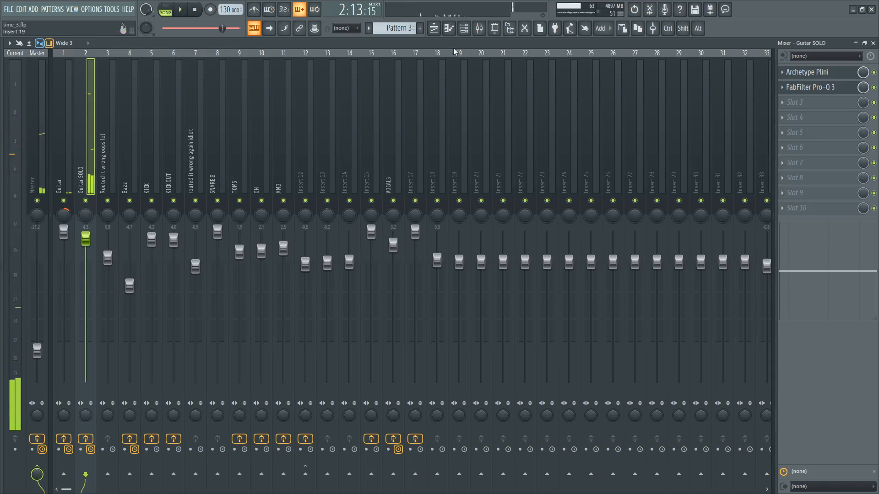
# Step: Solo Playlist Track 10 with the Piano_04-01 clip and play it from just after bar 5
pyautogui.click(137, 130)
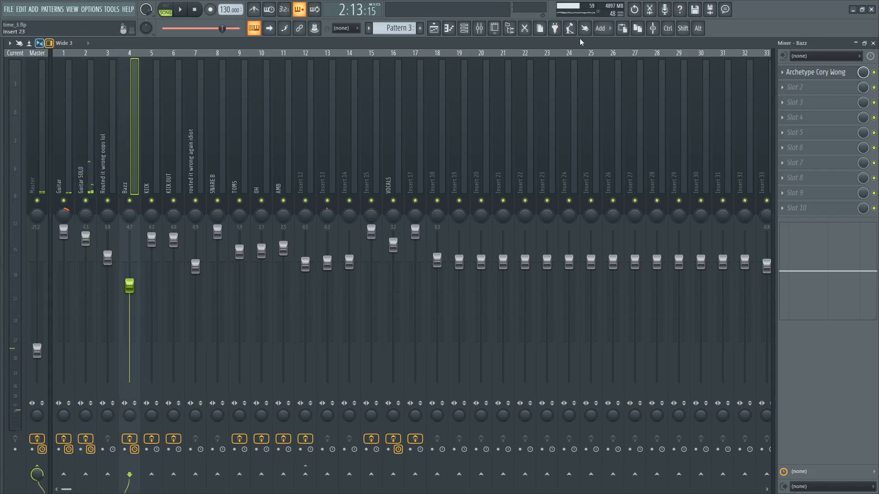
pyautogui.click(435, 28)
pyautogui.scroll(-5, 253, 320)
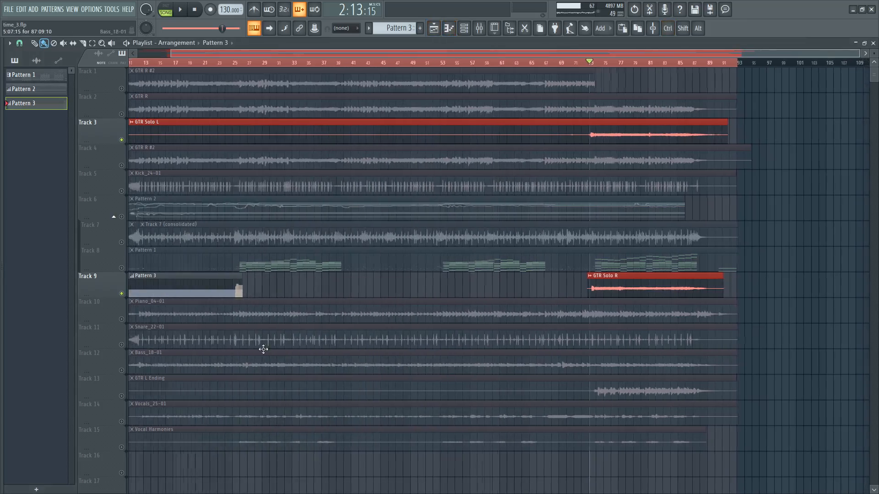
pyautogui.scroll(5, 151, 255)
pyautogui.click(180, 63)
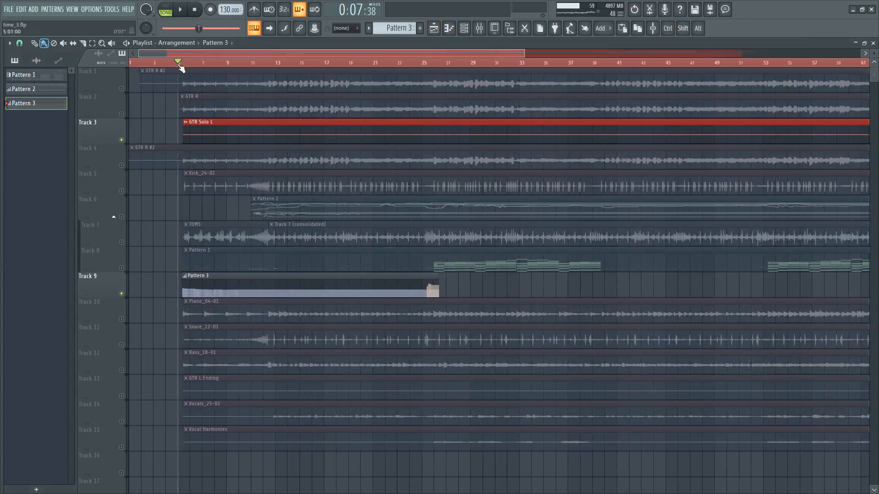
pyautogui.scroll(3, 171, 382)
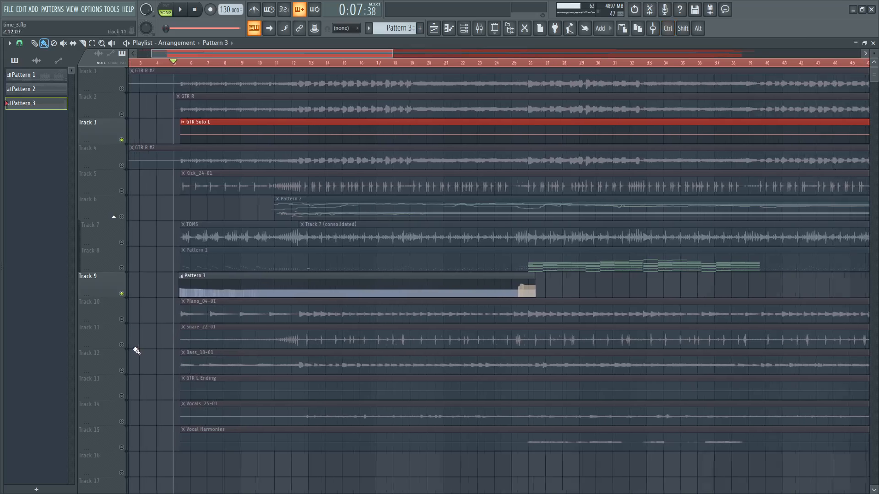
pyautogui.keyDown('ctrl'); pyautogui.click(122, 320); pyautogui.keyUp('ctrl')
pyautogui.scroll(2, 182, 137)
pyautogui.press('space')
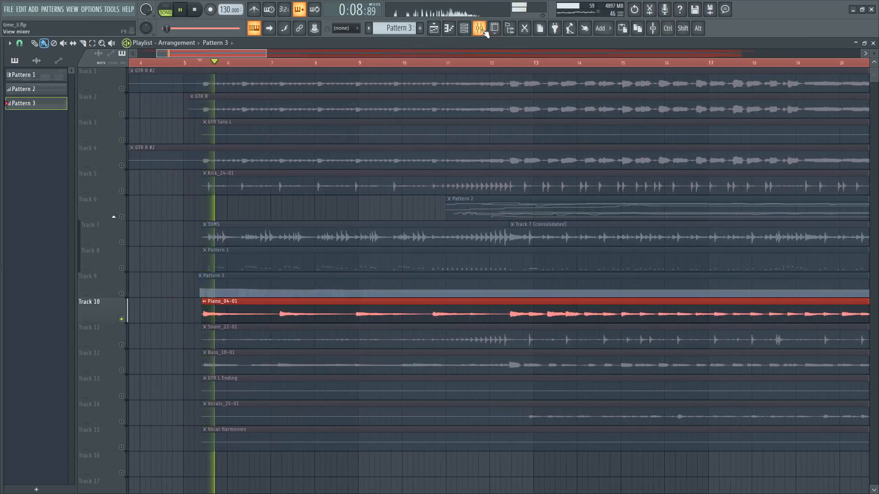
# Step: Stop playback and examine the FabFilter Pro-R reverb on mixer Insert 15, then close its window
pyautogui.press('F9')
pyautogui.click(378, 165)
pyautogui.press('space')
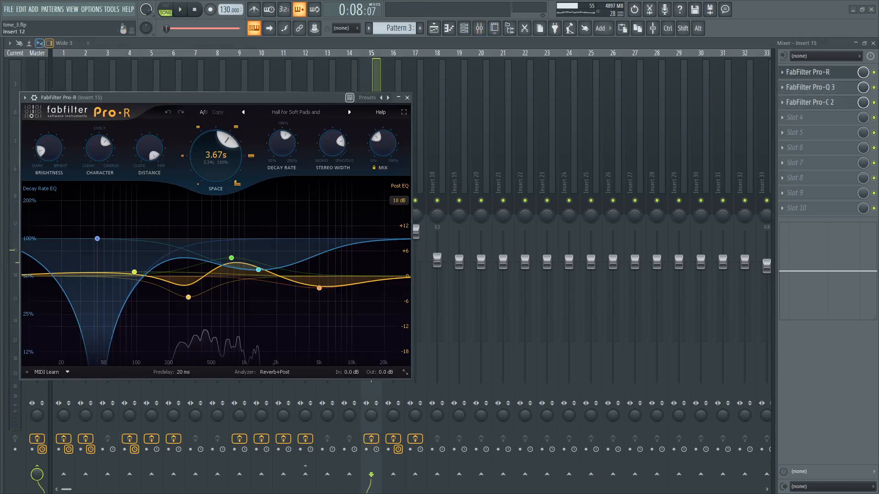
pyautogui.moveTo(274, 95); pyautogui.dragTo(392, 86)
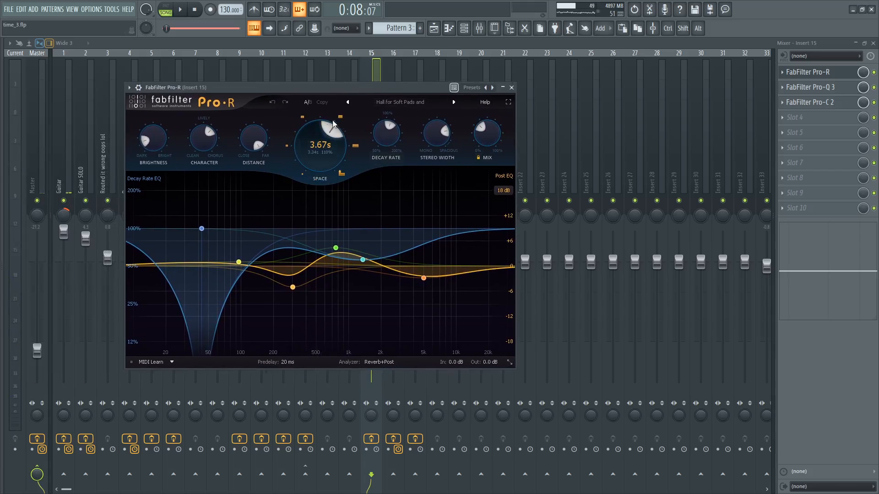
pyautogui.moveTo(314, 90); pyautogui.dragTo(349, 102)
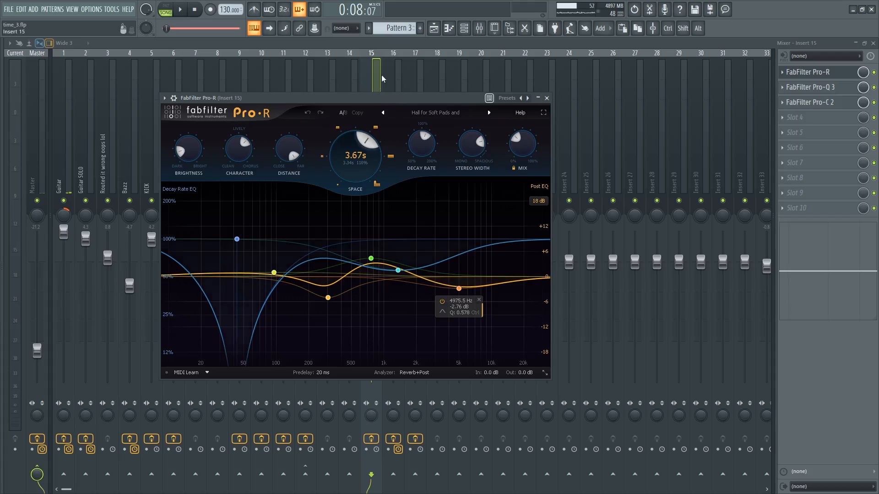
pyautogui.click(395, 80)
pyautogui.click(371, 172)
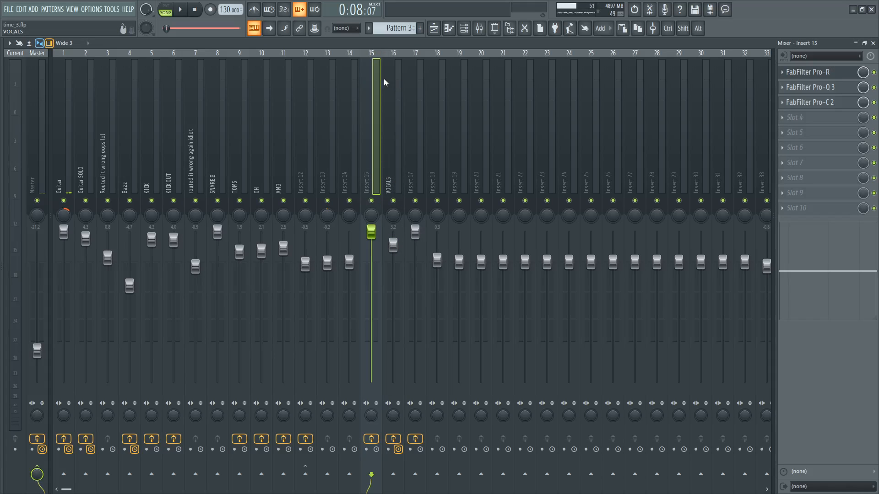
# Step: Solo Playlist Track 12 with the Bass_18-01 clip
pyautogui.click(434, 28)
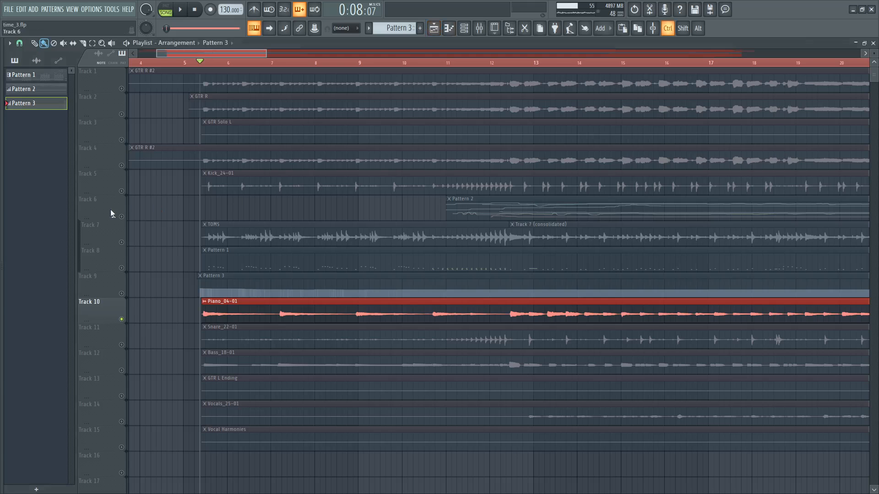
pyautogui.scroll(-1, 202, 285)
pyautogui.scroll(3, 197, 284)
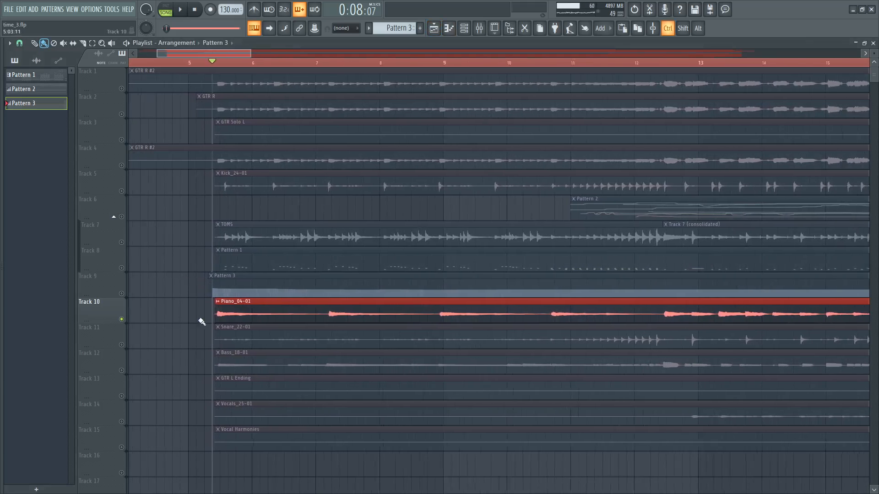
pyautogui.scroll(-2, 200, 321)
pyautogui.scroll(-1, 254, 366)
pyautogui.scroll(2, 254, 367)
pyautogui.scroll(-1, 246, 338)
pyautogui.click(125, 318)
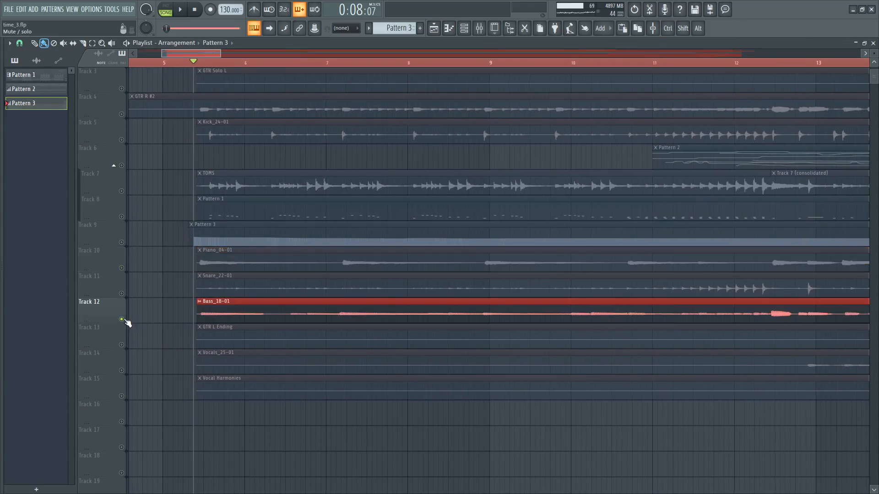
# Step: Solo the Bazz mixer track, view the amp in its Archetype Cory Wong plugin, and close the plugin window
pyautogui.click(479, 28)
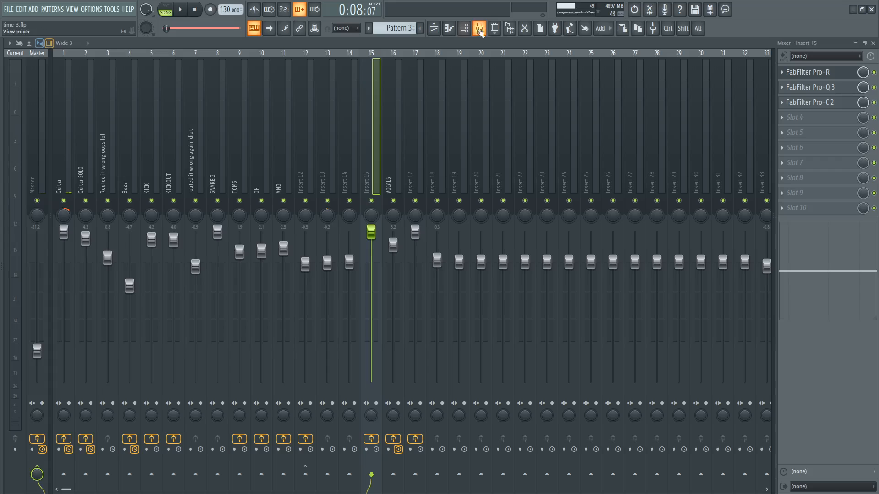
pyautogui.click(196, 171)
pyautogui.click(130, 171)
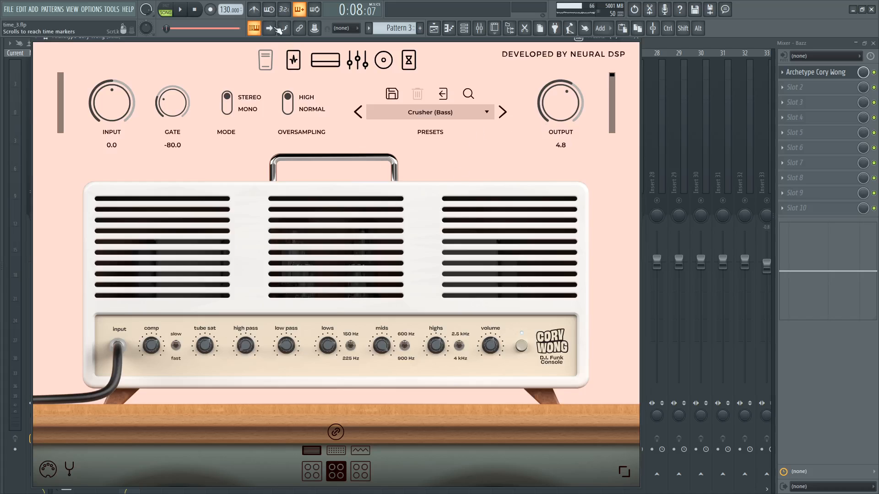
pyautogui.moveTo(414, 40); pyautogui.dragTo(419, 48)
pyautogui.press('Escape')
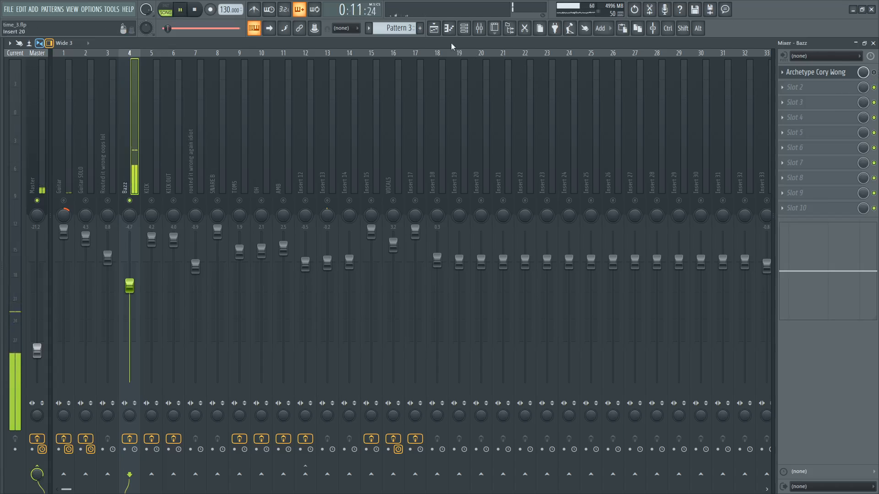
# Step: Compare the bass with Archetype Cory Wong bypassed and enabled, then stop playback
pyautogui.press('space')
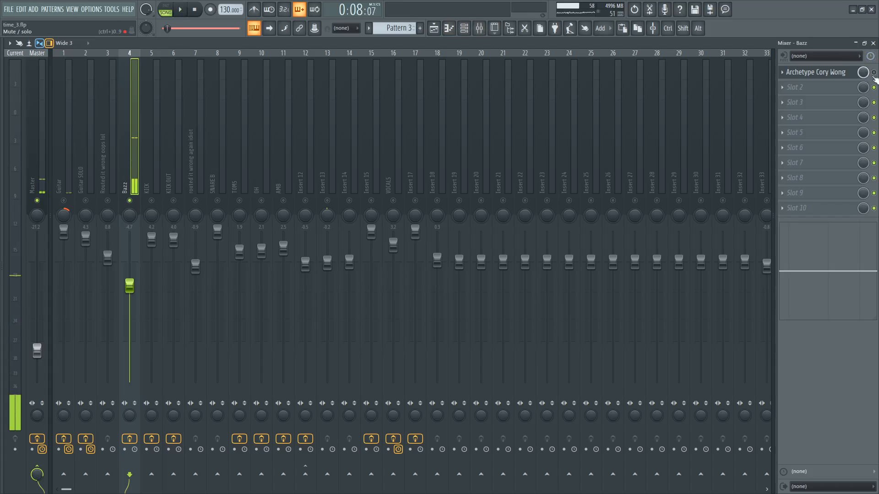
pyautogui.press('space')
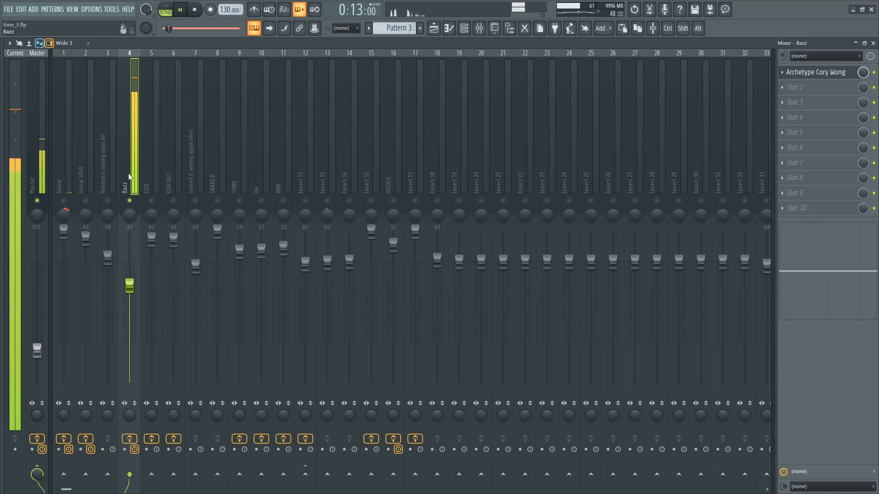
pyautogui.press('space')
# Step: Solo Playlist Track 14 with the Vocals_25-01 clip and set the playhead just before bar 13
pyautogui.click(435, 32)
pyautogui.scroll(-9, 293, 275)
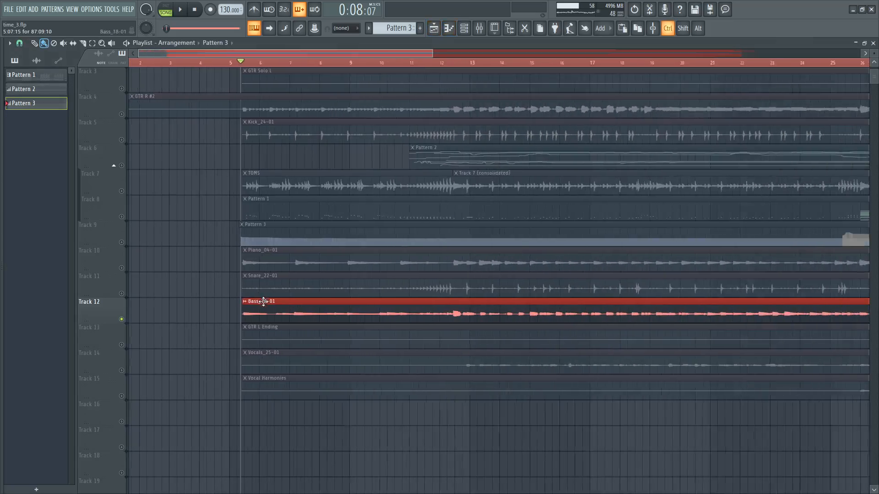
pyautogui.scroll(-4, 158, 423)
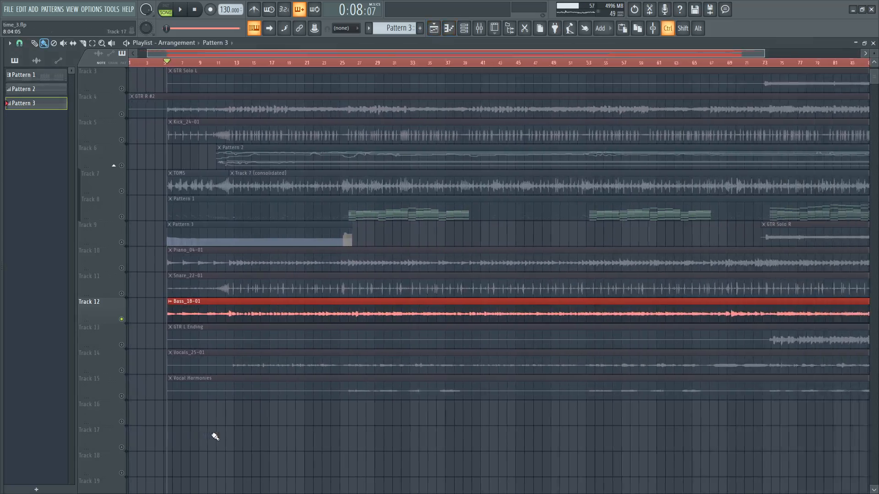
pyautogui.scroll(6, 341, 94)
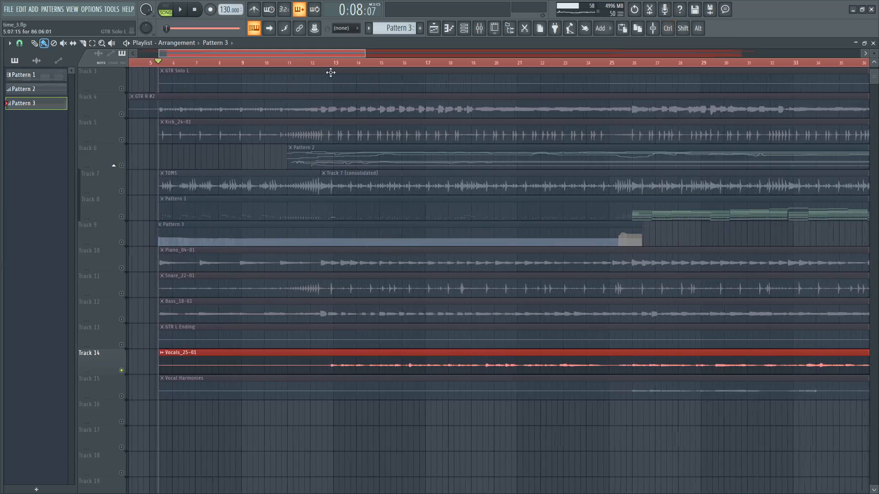
pyautogui.click(331, 64)
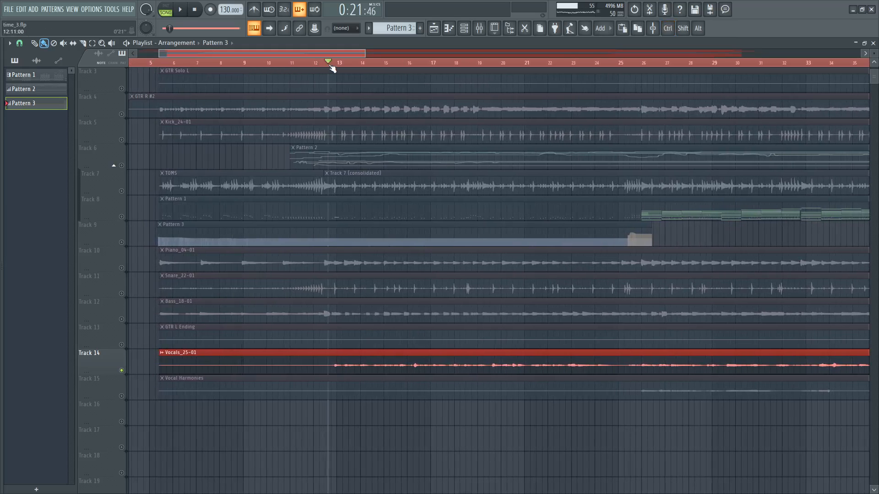
# Step: Unmute and select the VOCALS mixer track, and open its first FabFilter Pro-Q 3
pyautogui.click(479, 28)
pyautogui.click(402, 175)
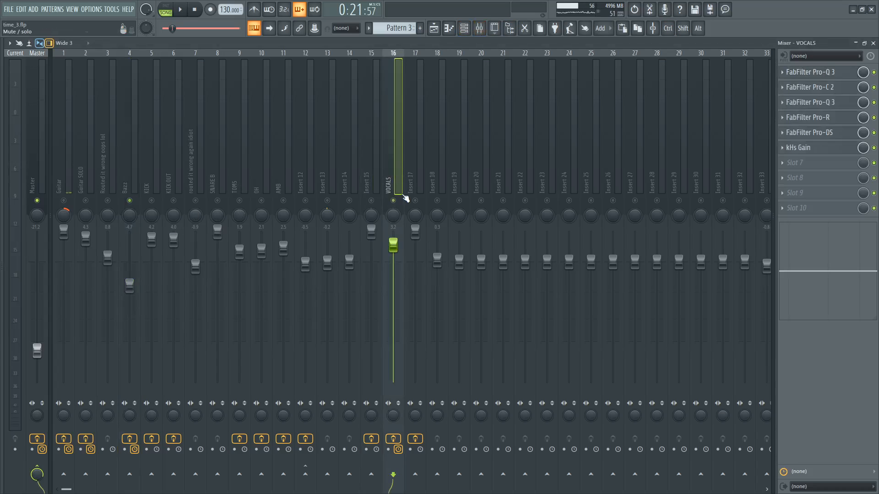
pyautogui.click(819, 74)
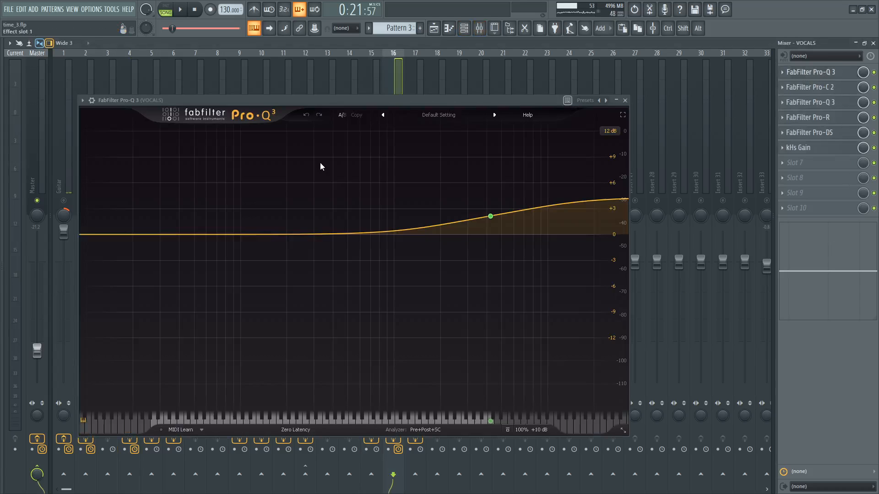
# Step: Bypass all six effects on the VOCALS track and play the dry vocals
pyautogui.click(874, 142)
pyautogui.click(874, 132)
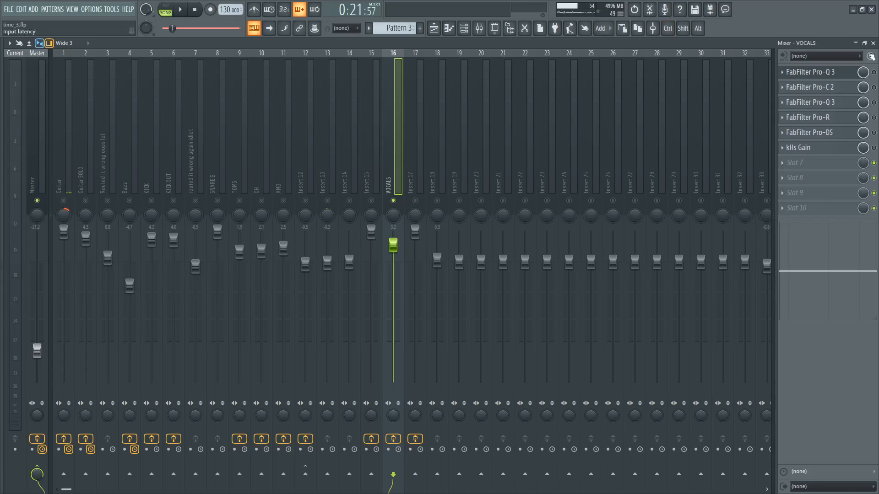
pyautogui.press('space')
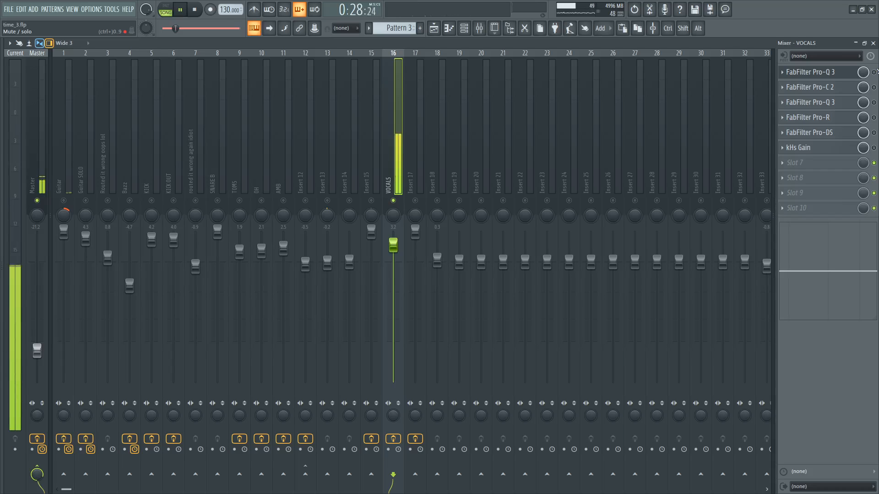
pyautogui.press('space')
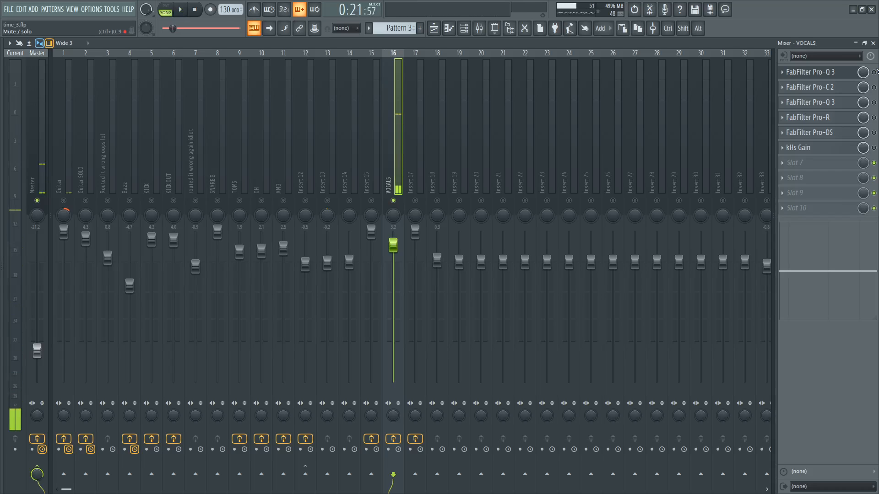
# Step: View the first FabFilter Pro-Q 3 on VOCALS, then open FabFilter Pro-C 2, re-enabling both effects
pyautogui.click(830, 72)
pyautogui.click(628, 101)
pyautogui.click(843, 87)
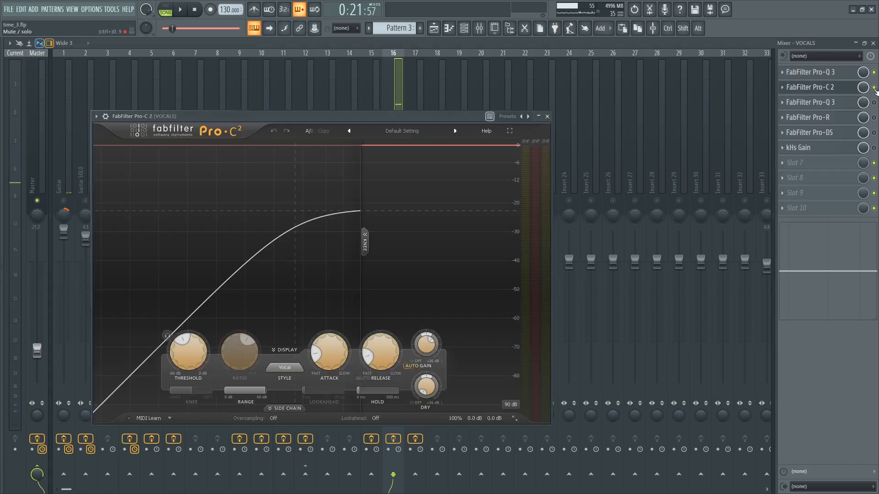
# Step: View FabFilter Pro-C 2 on the VOCALS track, re-enable it and play the vocals with the compression
pyautogui.click(522, 113)
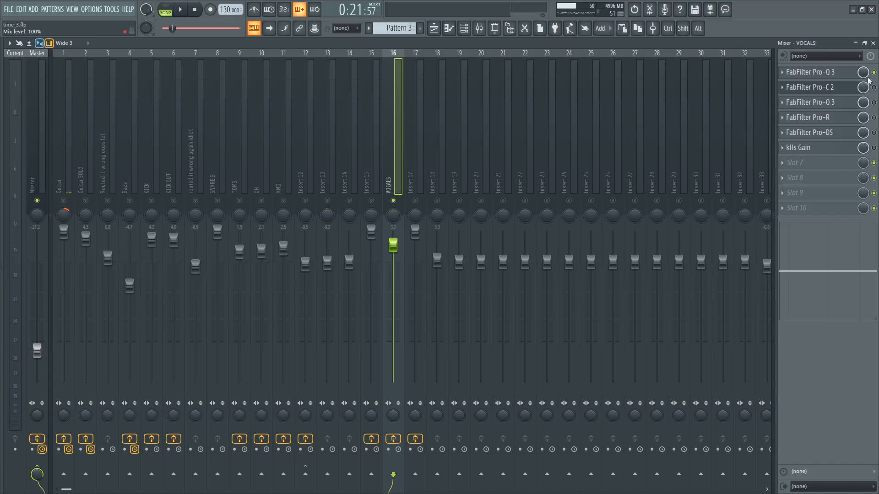
pyautogui.click(838, 87)
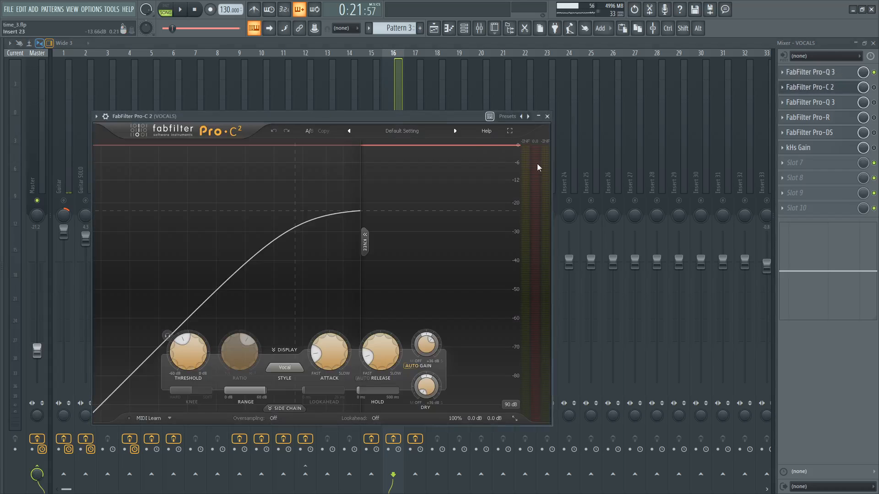
pyautogui.click(874, 87)
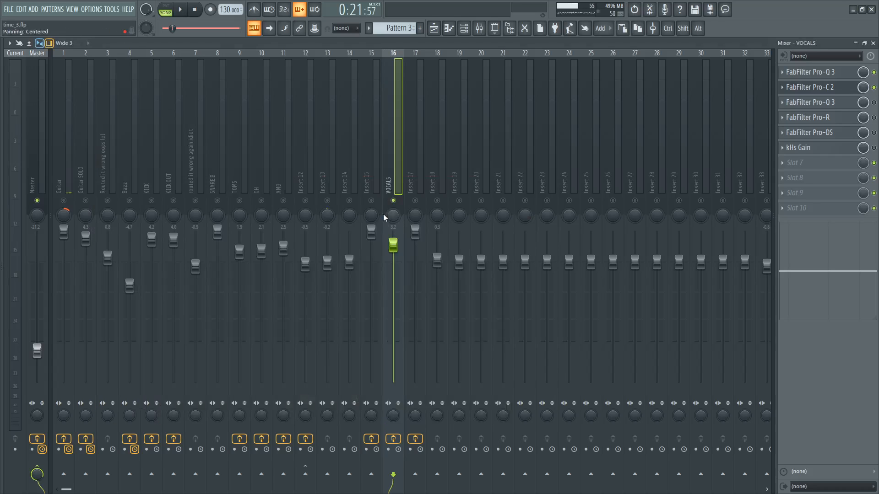
pyautogui.press('space')
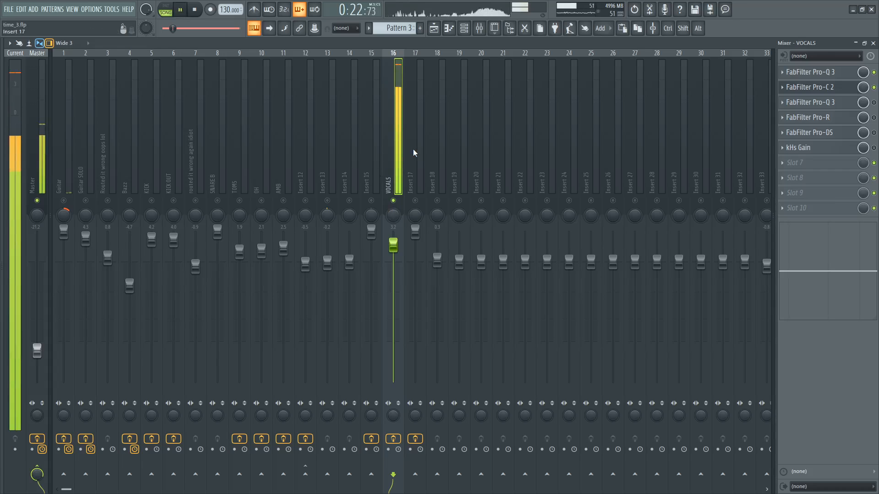
pyautogui.press('space')
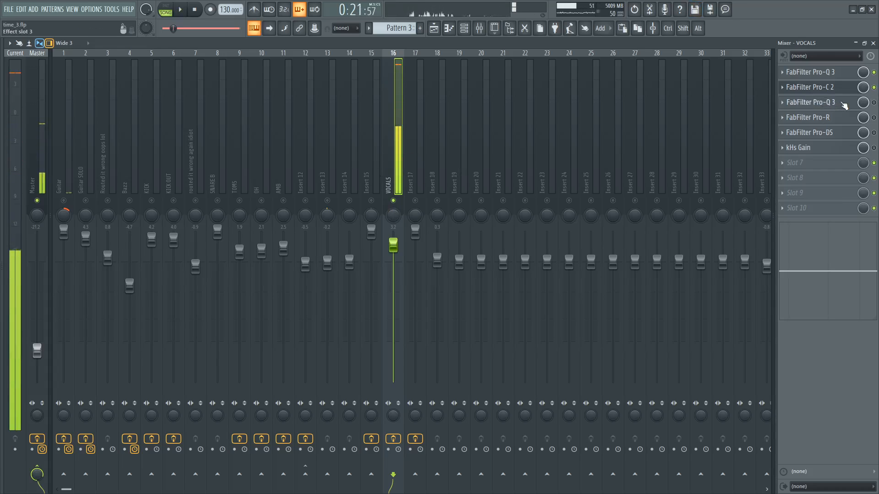
# Step: Open the second FabFilter Pro-Q 3 on VOCALS, re-enable it and play the vocals through it
pyautogui.click(834, 103)
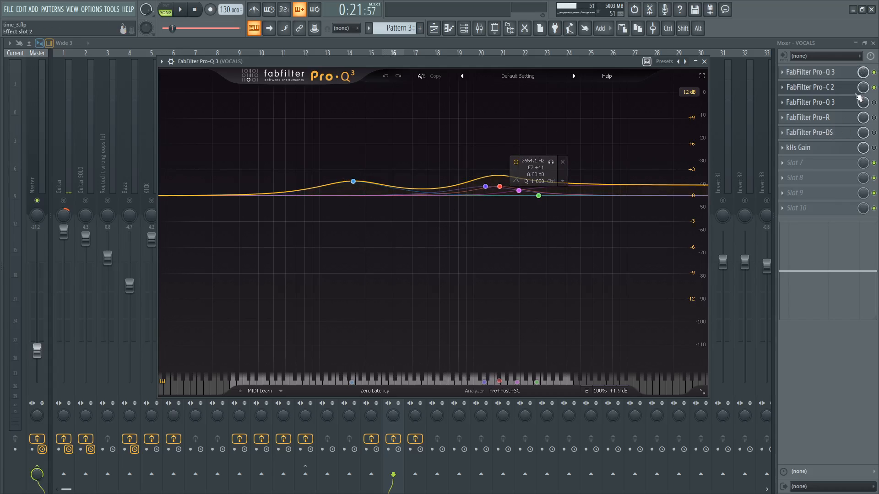
pyautogui.click(823, 104)
pyautogui.click(823, 105)
pyautogui.press('space')
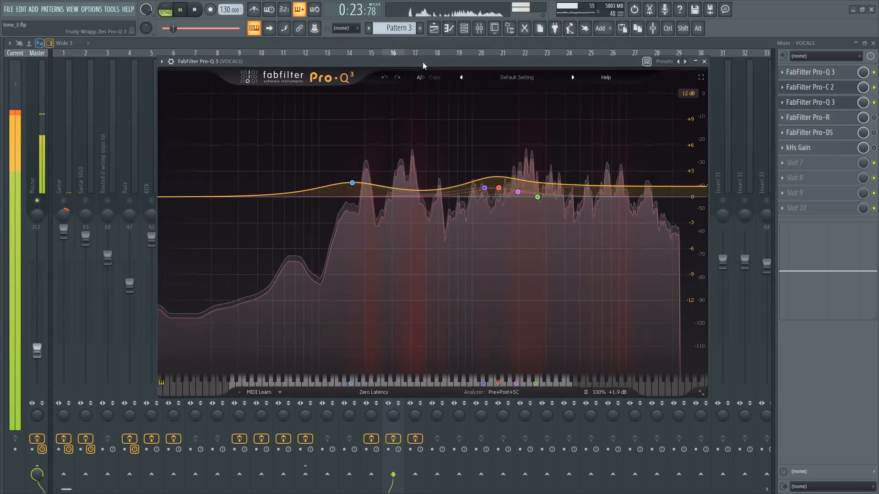
pyautogui.moveTo(422, 62); pyautogui.dragTo(418, 68)
pyautogui.press('space')
# Step: View FabFilter Pro-R on VOCALS, re-enable it together with FabFilter Pro-DS, and play the vocals
pyautogui.click(844, 120)
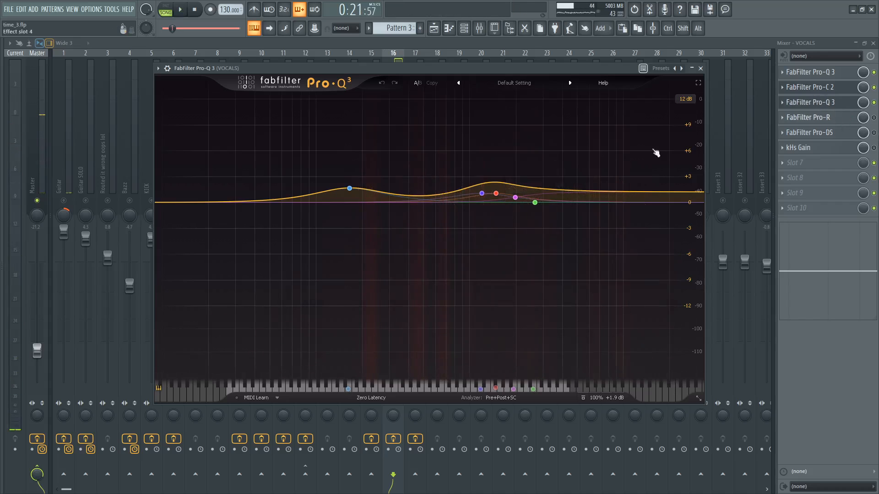
pyautogui.click(455, 145)
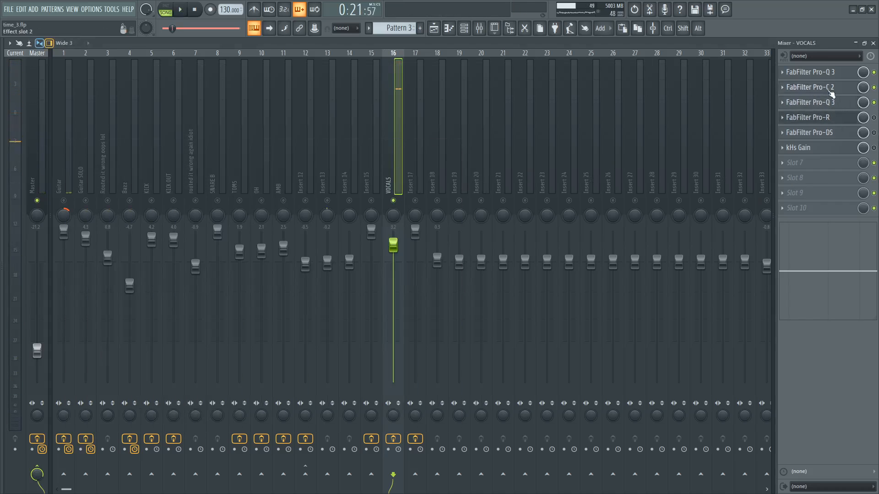
pyautogui.click(833, 118)
pyautogui.moveTo(320, 145); pyautogui.dragTo(401, 112)
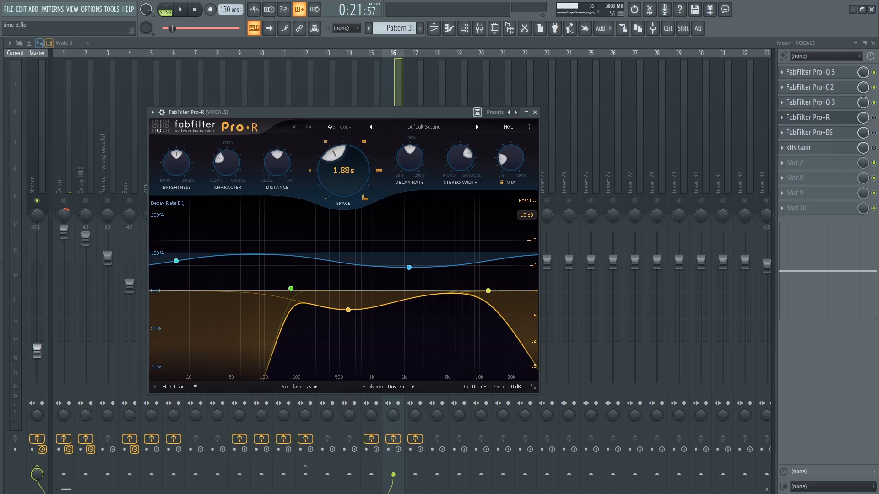
pyautogui.click(822, 119)
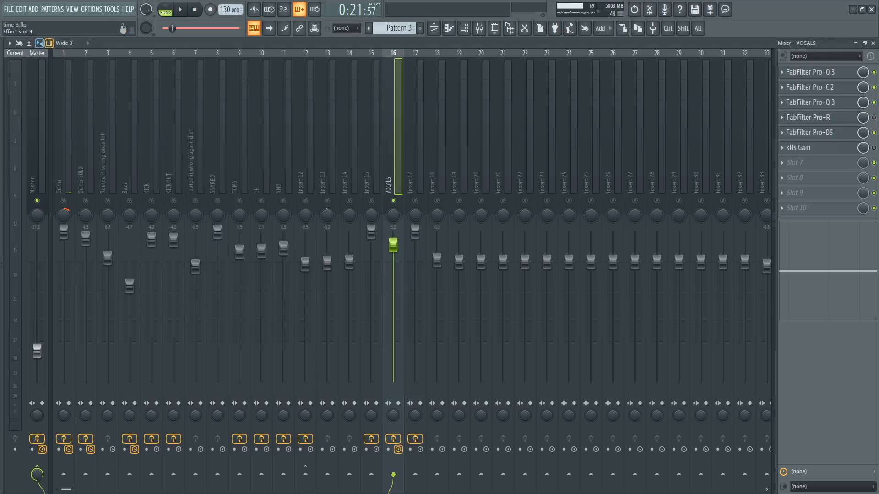
pyautogui.click(833, 118)
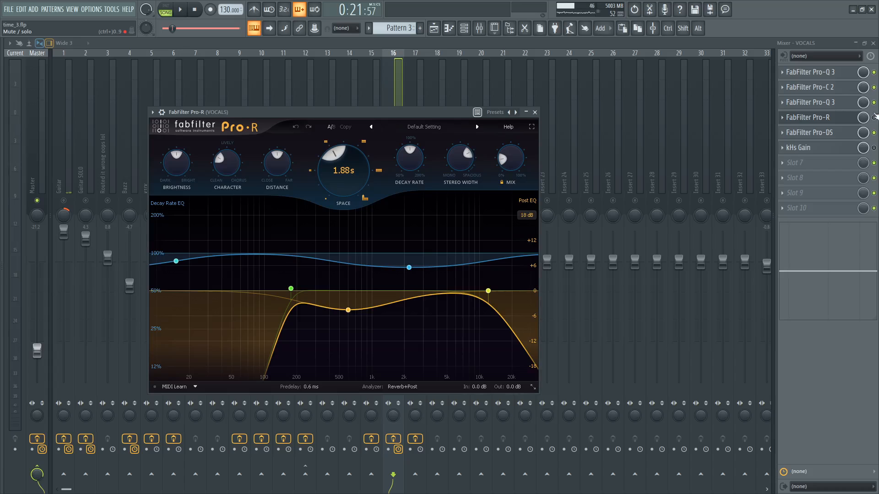
pyautogui.press('Escape')
pyautogui.press('space')
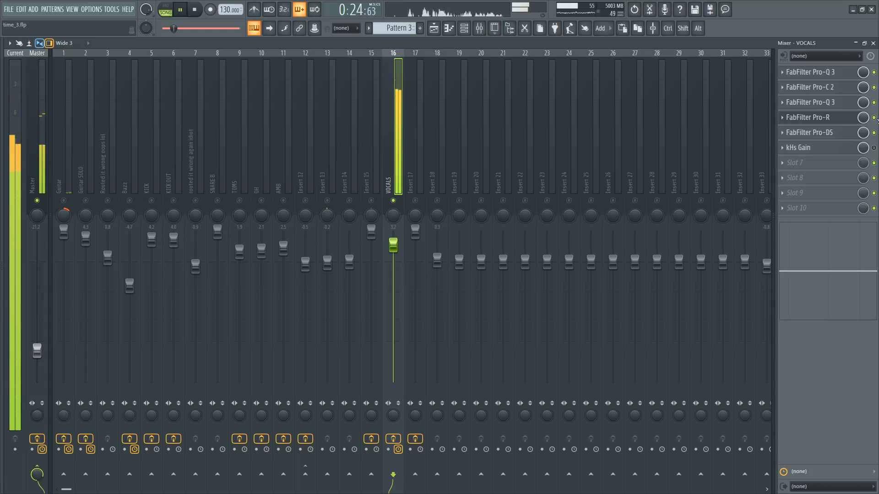
pyautogui.press('space')
# Step: View the settings of FabFilter Pro-DS and kHs Gain on the VOCALS track
pyautogui.click(835, 134)
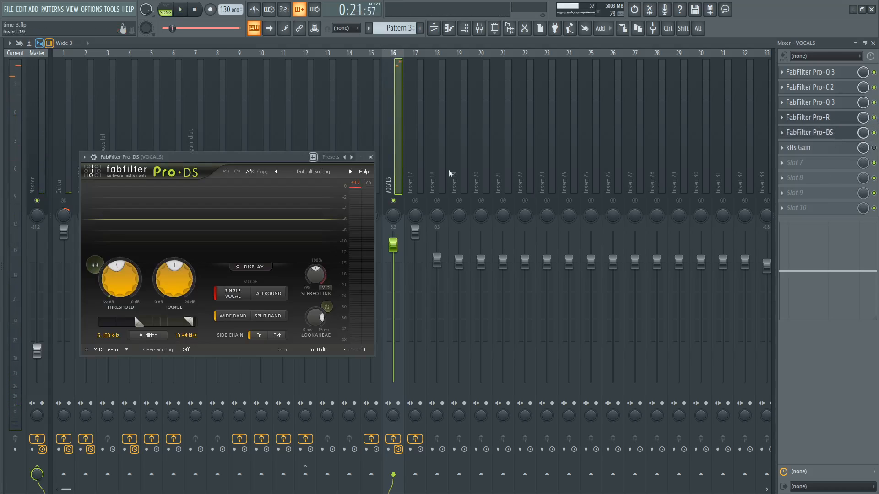
pyautogui.moveTo(198, 161); pyautogui.dragTo(232, 159)
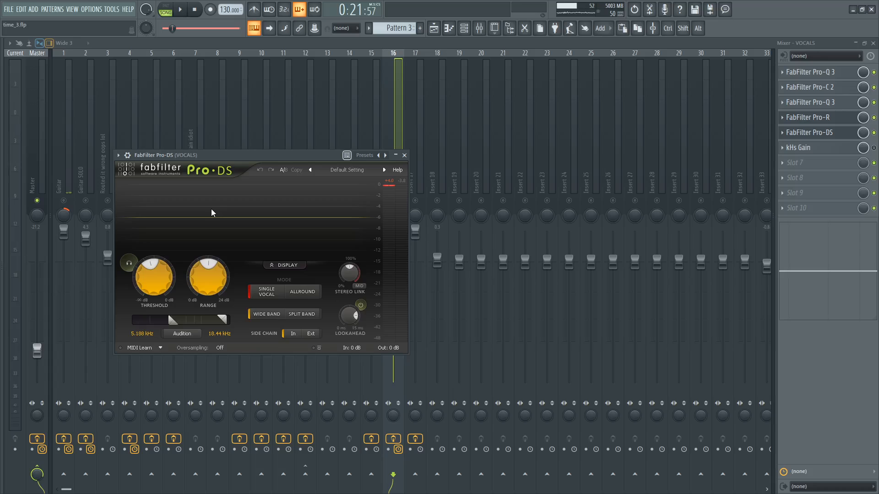
pyautogui.click(806, 148)
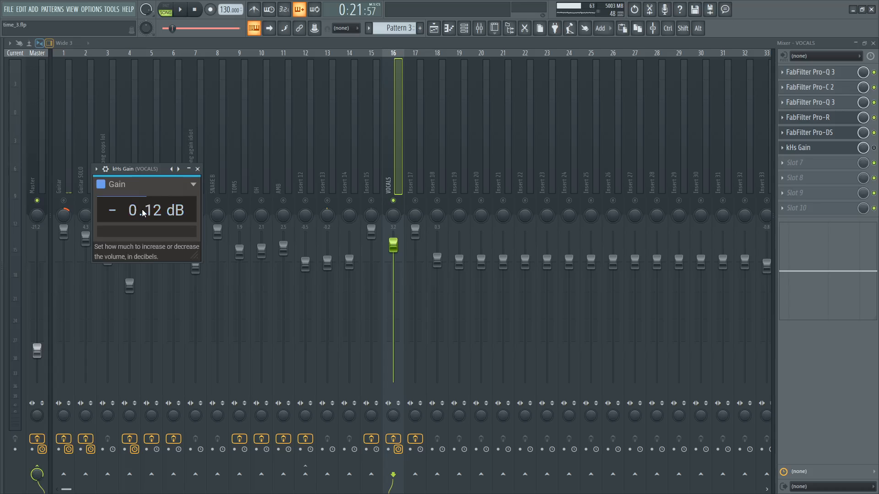
pyautogui.click(386, 136)
pyautogui.scroll(1, 389, 148)
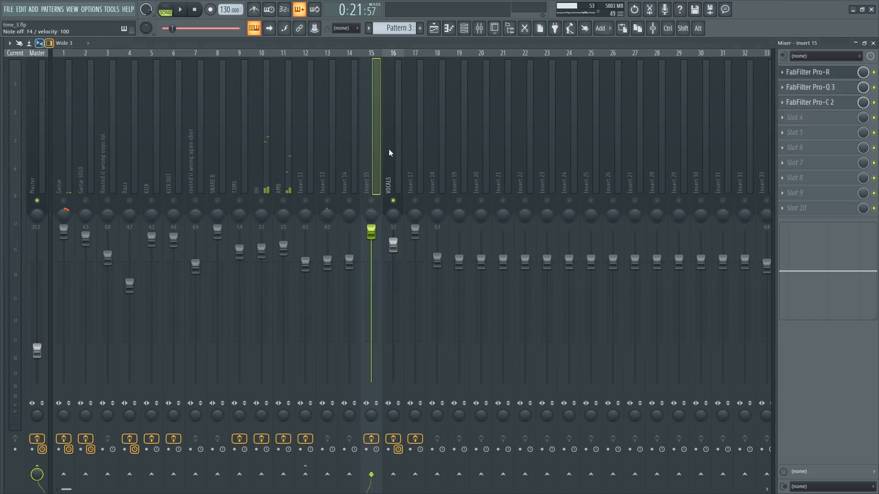
pyautogui.click(388, 149)
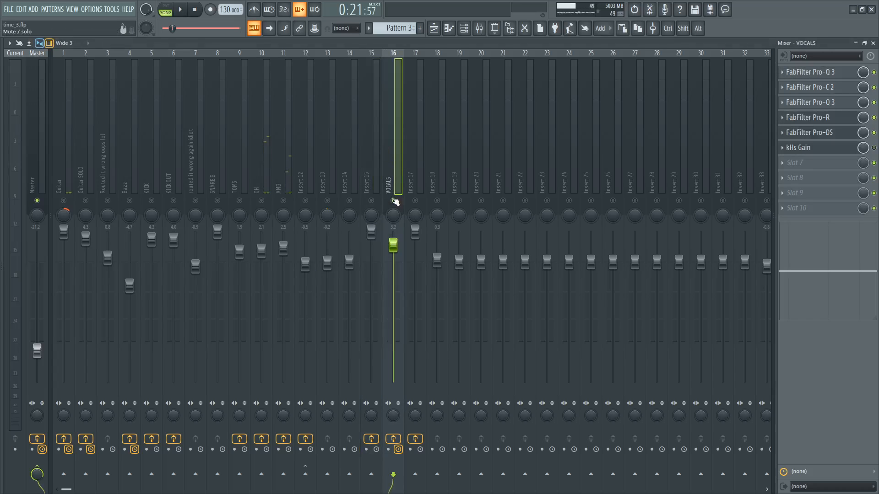
# Step: Solo Playlist Track 15 with the Vocal Harmonies clip
pyautogui.press('F5')
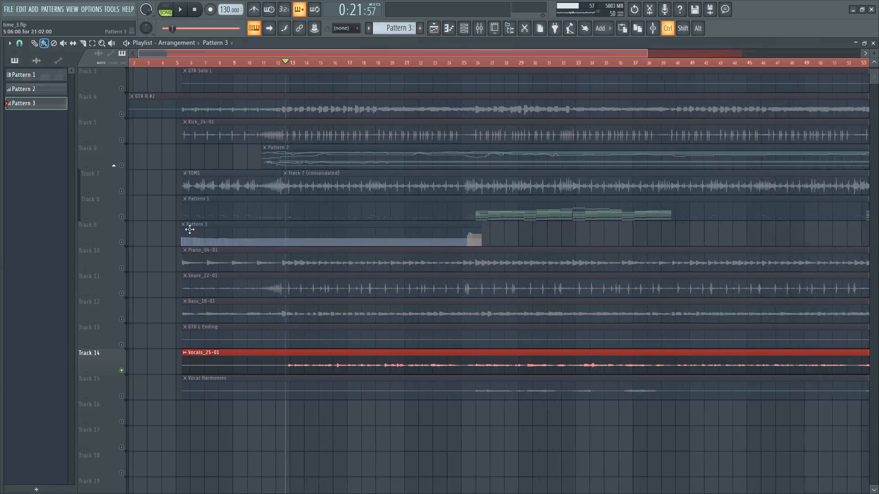
pyautogui.scroll(3, 189, 229)
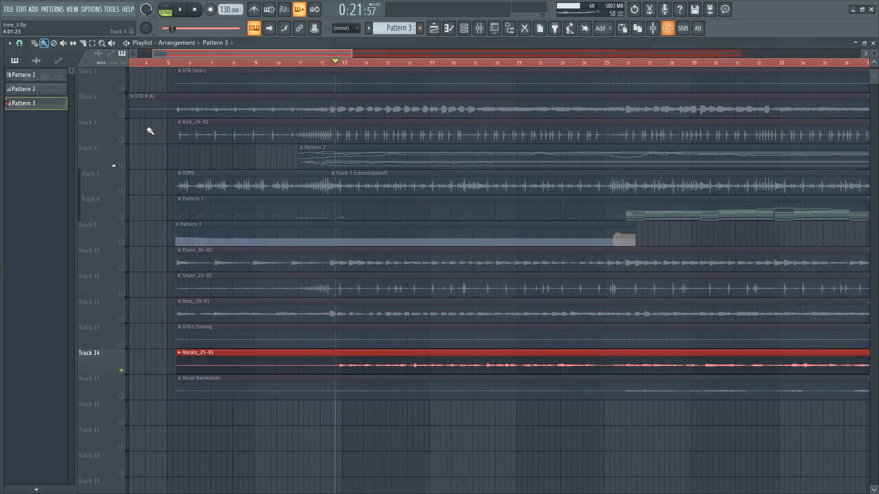
pyautogui.scroll(2, 151, 131)
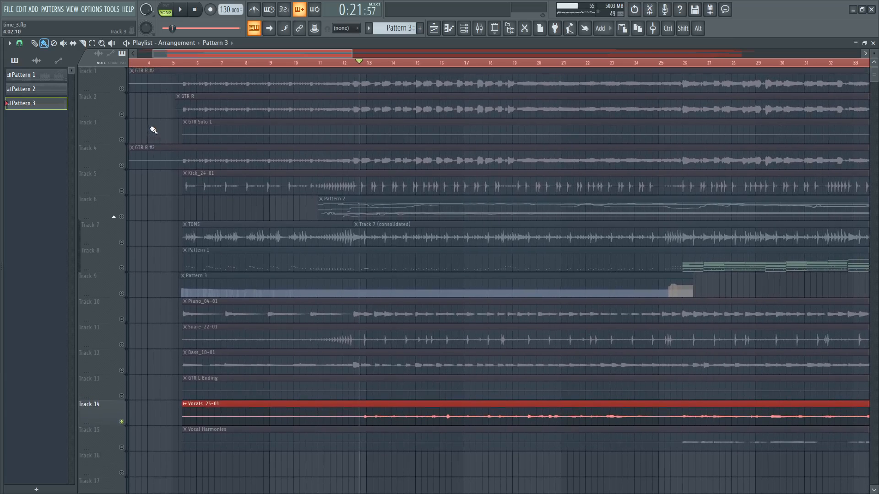
pyautogui.scroll(-2, 151, 131)
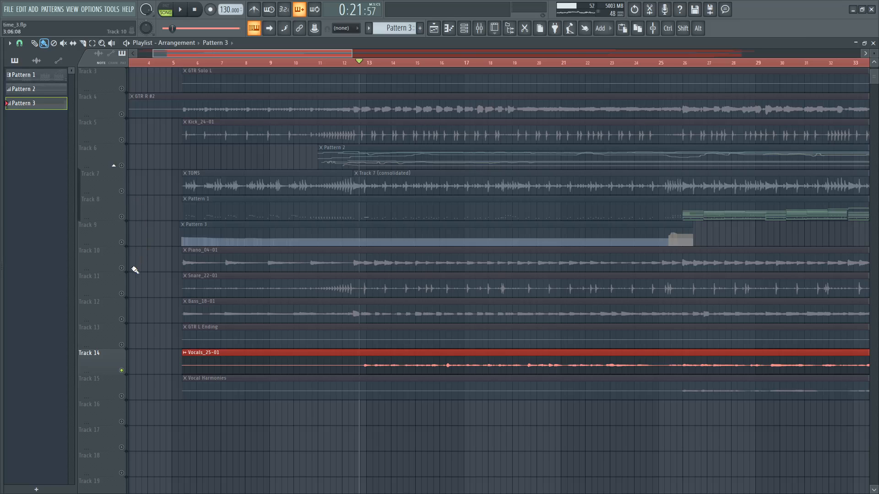
pyautogui.rightClick(122, 397)
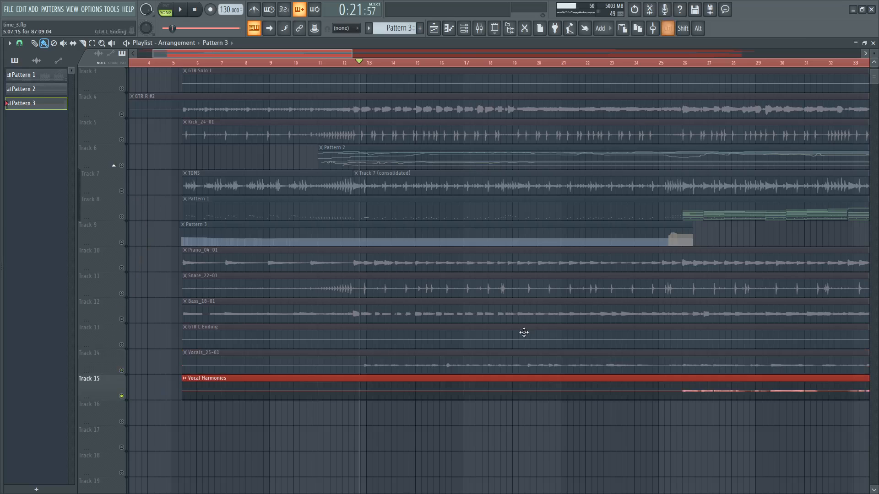
pyautogui.scroll(-1, 524, 331)
pyautogui.scroll(3, 688, 270)
# Step: Set the playhead between bars 25 and 26 and play the vocal harmonies
pyautogui.click(592, 62)
pyautogui.press('space')
pyautogui.press('space')
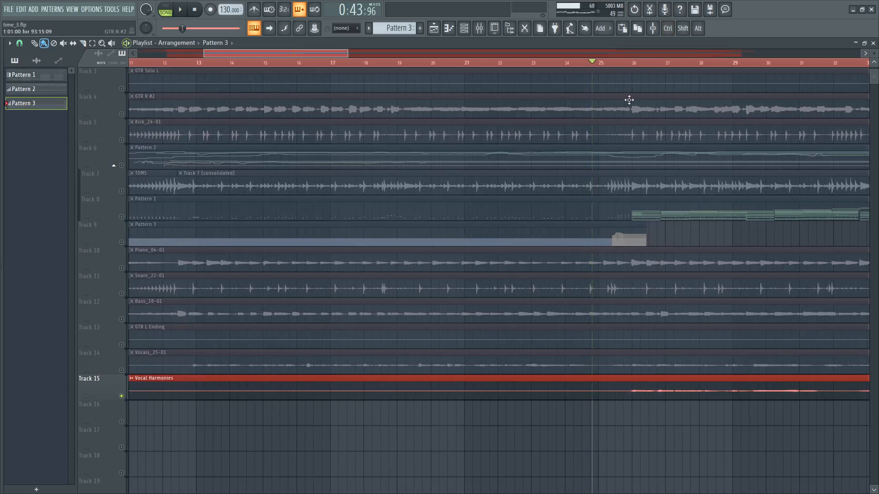
pyautogui.click(620, 67)
pyautogui.click(621, 63)
pyautogui.press('space')
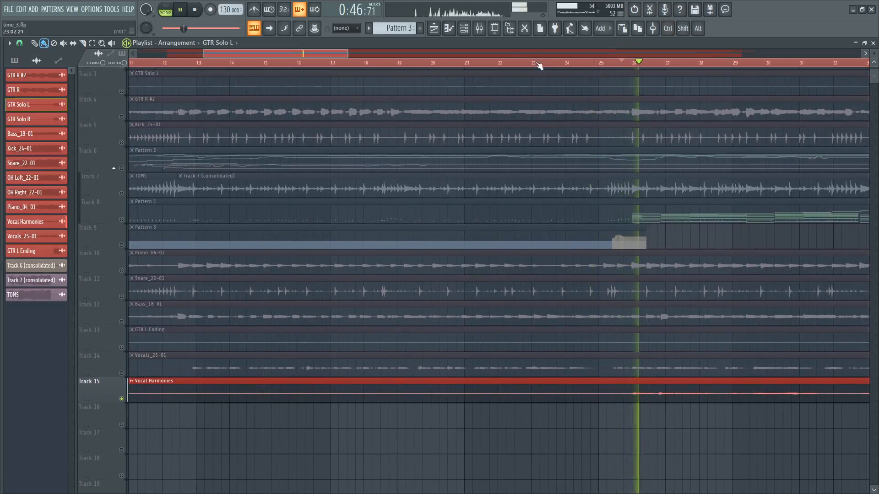
# Step: Show the Insert 17 mixer track, bypass its five effects and play the dry vocal harmonies
pyautogui.click(480, 28)
pyautogui.press('space')
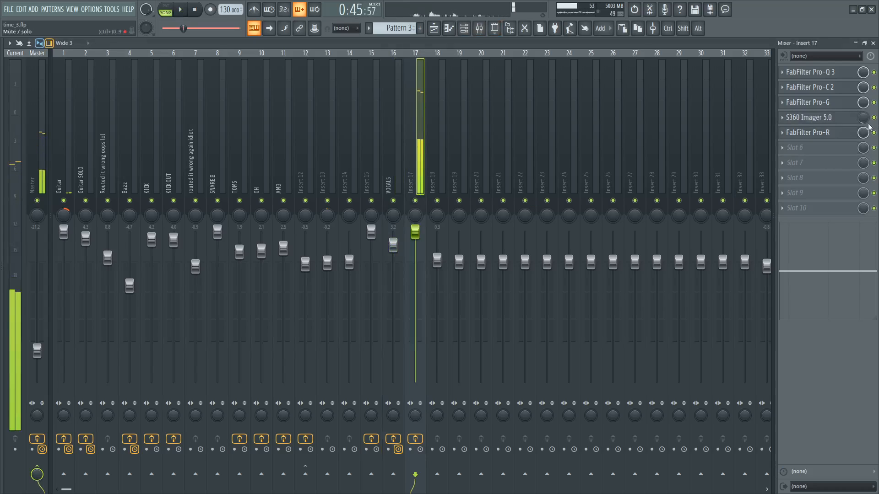
pyautogui.moveTo(794, 270)
pyautogui.mouseDown()
pyautogui.moveTo(798, 254)
pyautogui.moveTo(780, 275)
pyautogui.mouseUp()
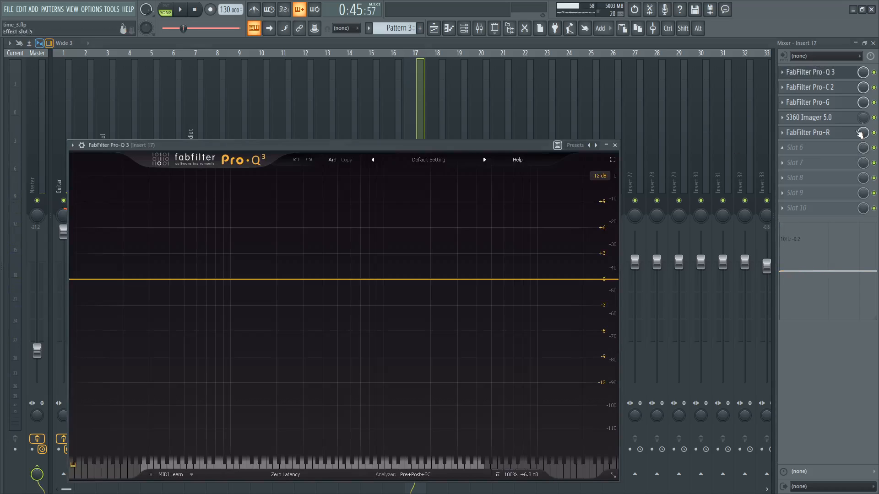
pyautogui.click(874, 133)
pyautogui.press('space')
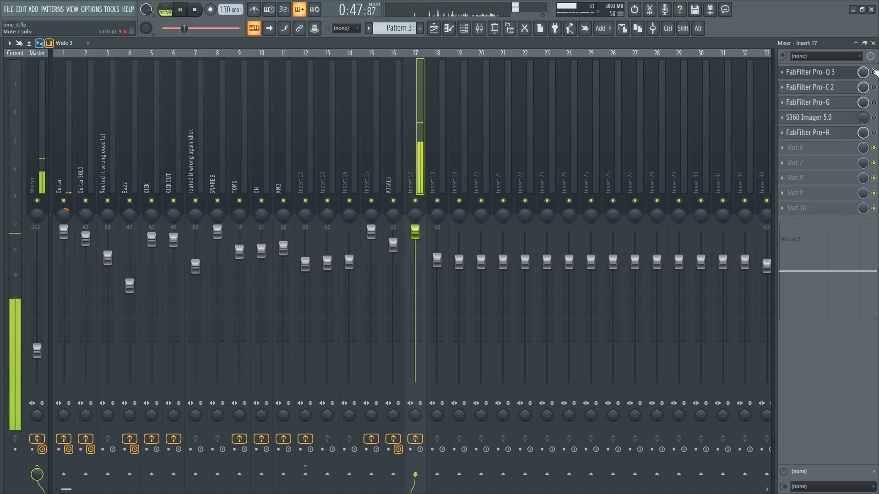
pyautogui.press('space')
# Step: Delete FabFilter Pro-Q 3 from Insert 17 and move the remaining effects up to fill the empty slot
pyautogui.click(805, 72)
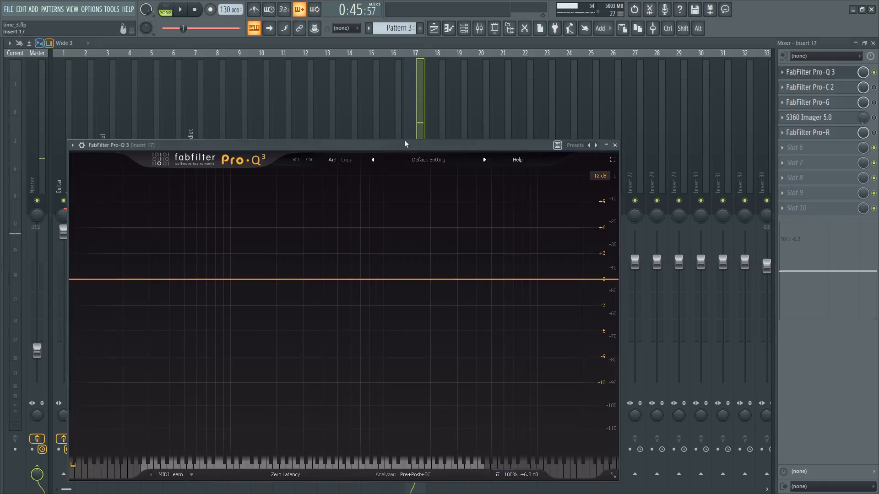
pyautogui.click(791, 73)
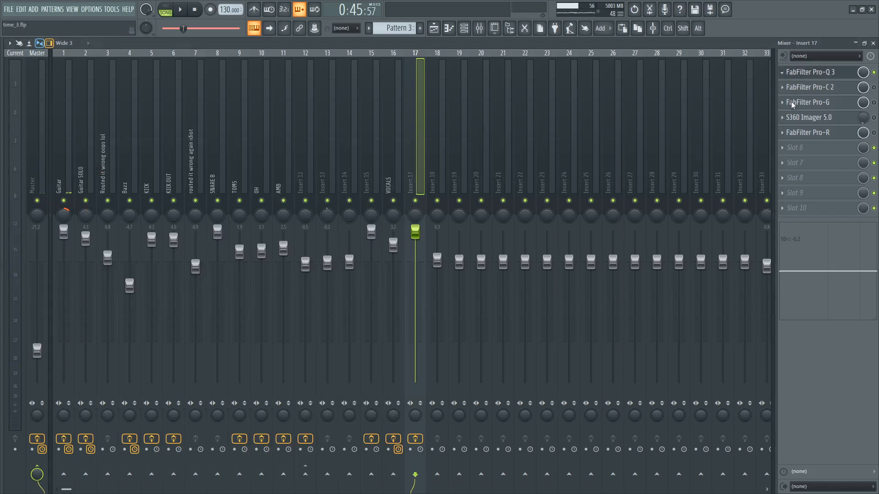
pyautogui.scroll(1, 831, 87)
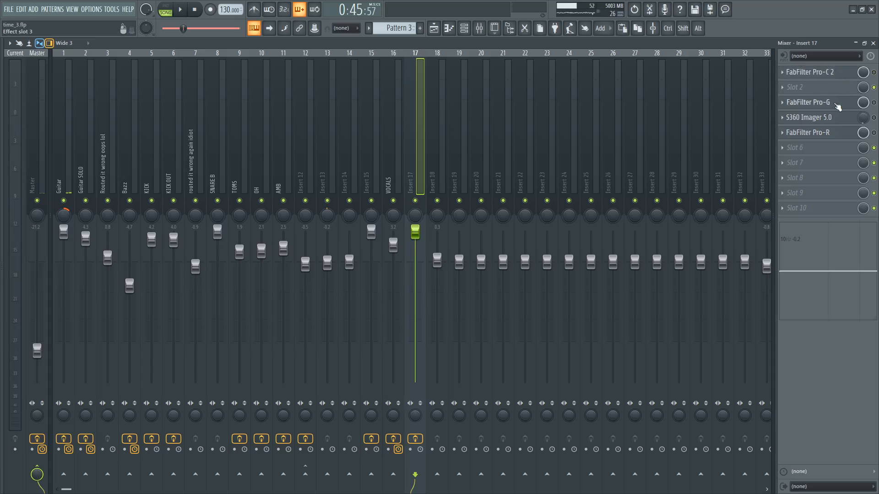
pyautogui.scroll(1, 837, 106)
pyautogui.scroll(1, 832, 120)
pyautogui.scroll(2, 822, 131)
pyautogui.scroll(-1, 822, 105)
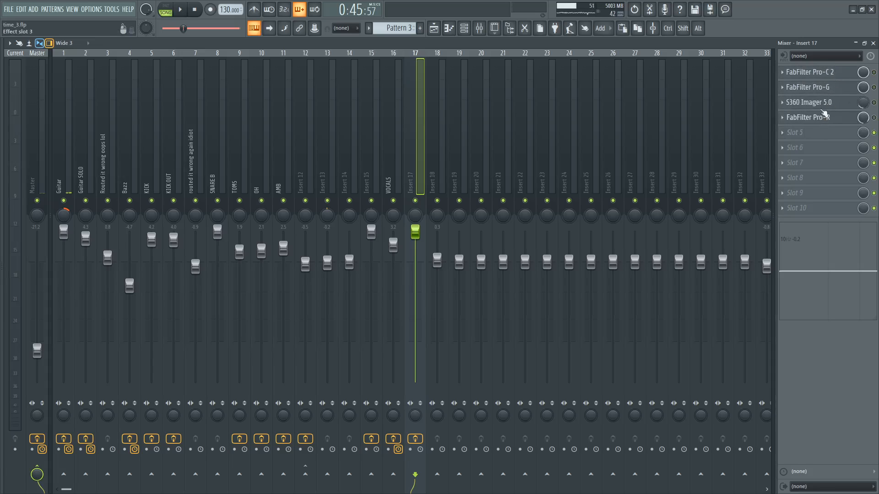
# Step: View FabFilter Pro-C 2 on Insert 17 and re-enable it, and open FabFilter Pro-G
pyautogui.click(825, 73)
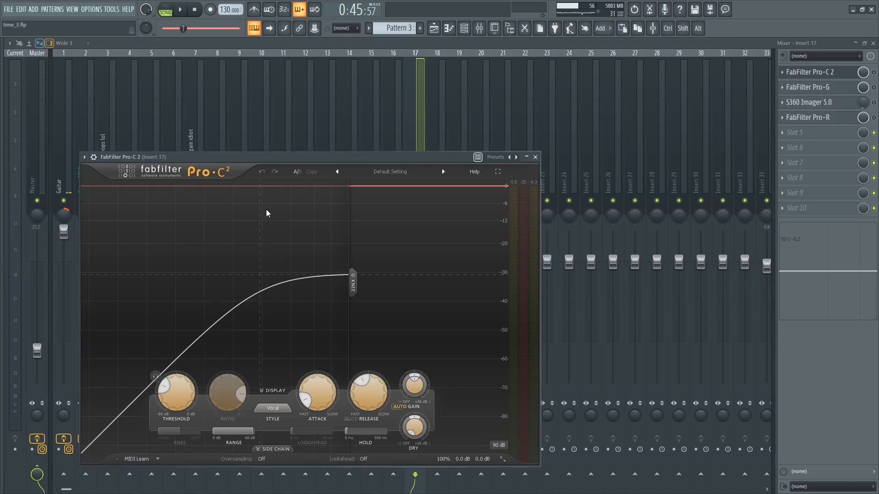
pyautogui.click(874, 74)
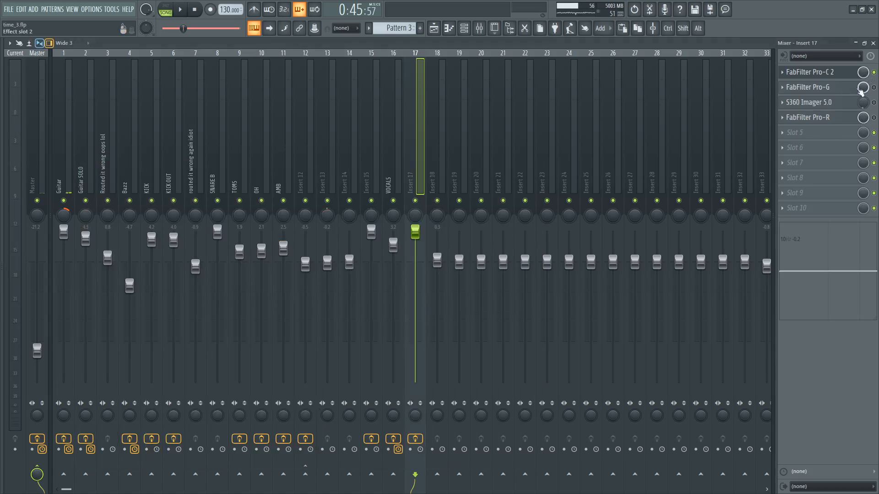
pyautogui.click(808, 87)
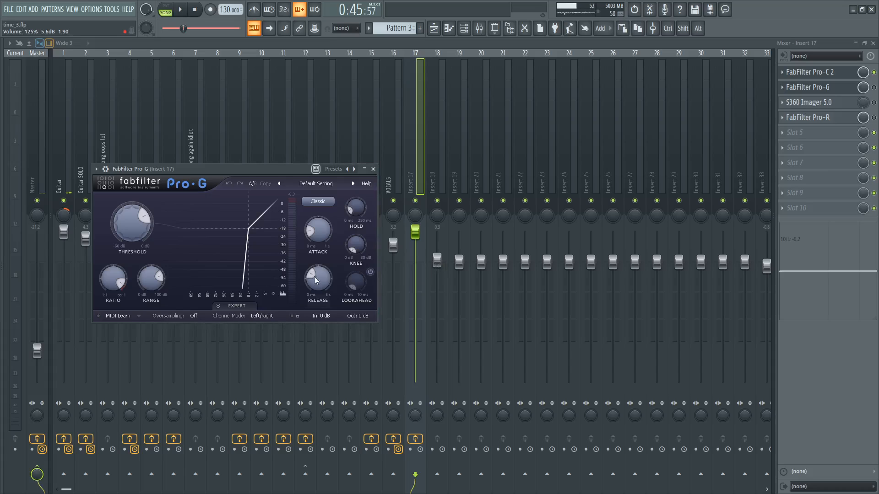
# Step: View S360 Imager 5.0 on Insert 17, re-enable the bypassed effects and play the processed vocal harmonies
pyautogui.click(819, 103)
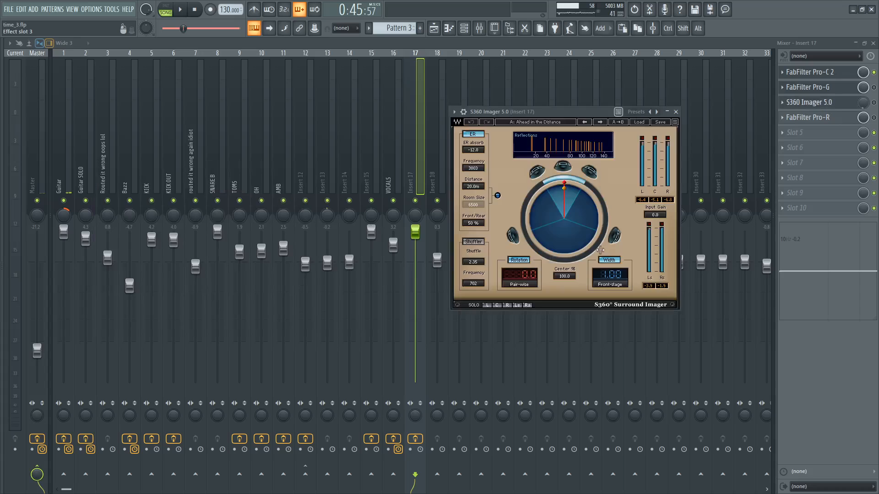
pyautogui.moveTo(529, 113); pyautogui.dragTo(165, 83)
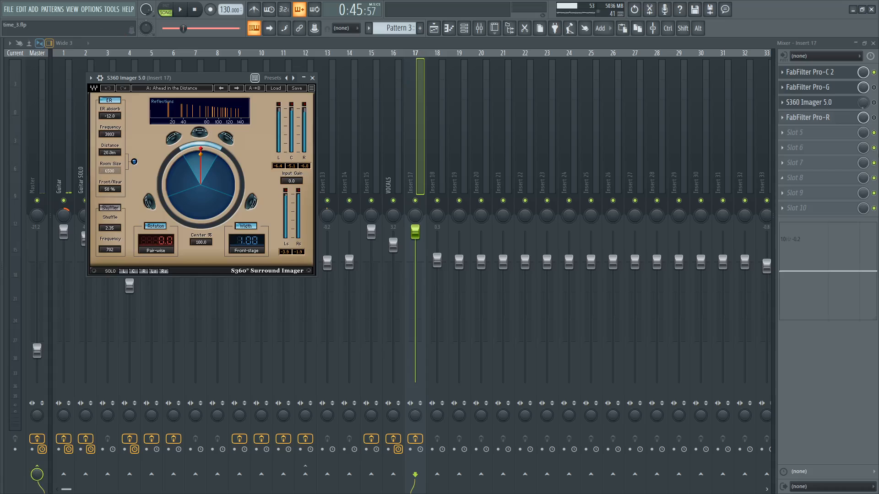
pyautogui.click(874, 88)
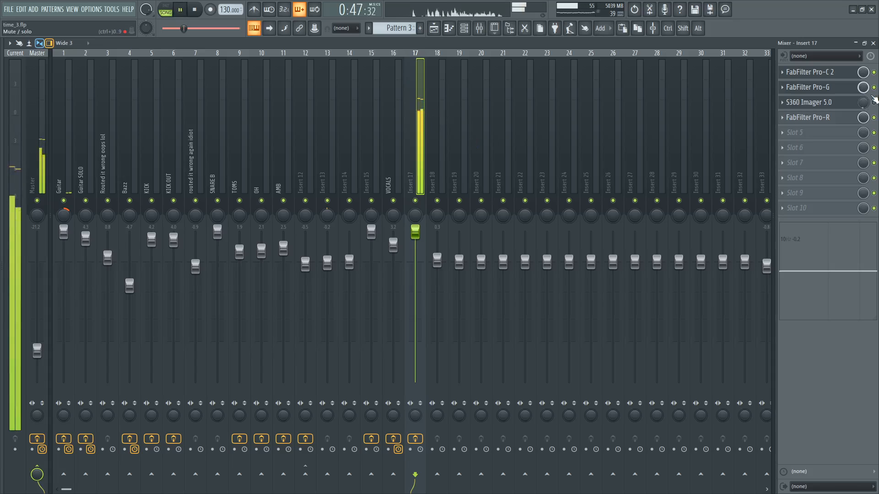
pyautogui.press('space')
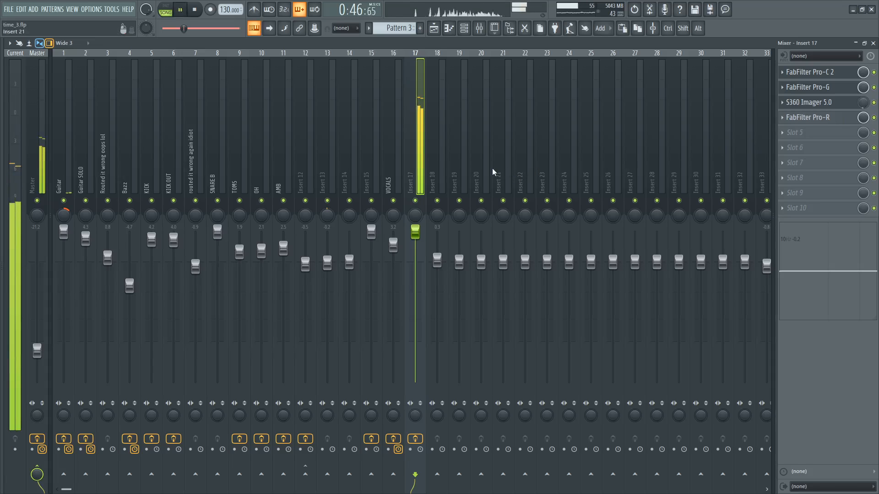
pyautogui.press('space')
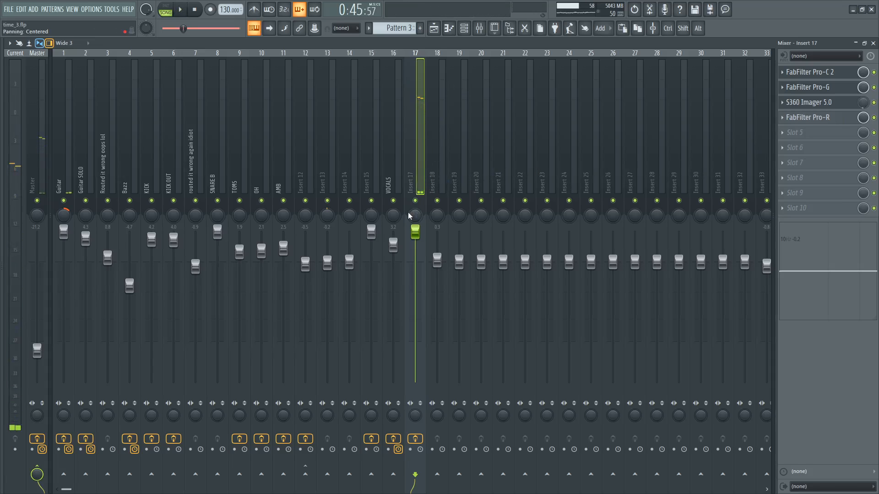
# Step: Unmute all playlist tracks so the vocal harmonies no longer play alone
pyautogui.click(434, 28)
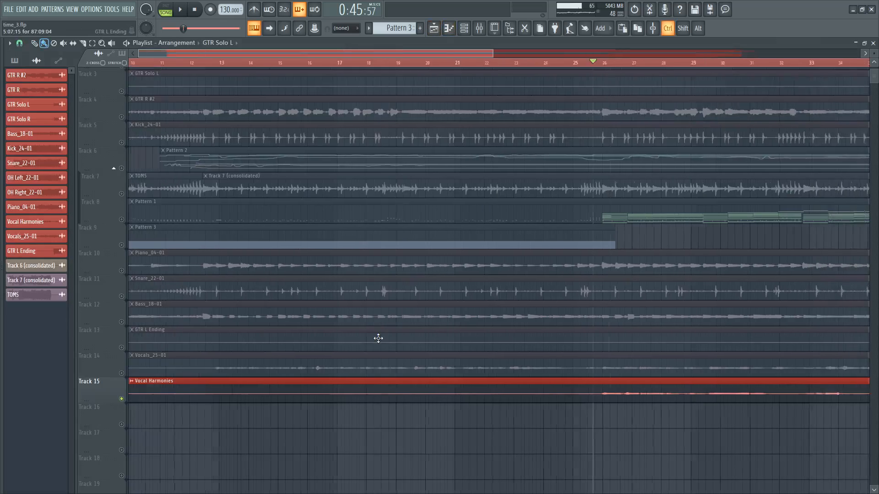
pyautogui.hotkey('ctrl', 'a')
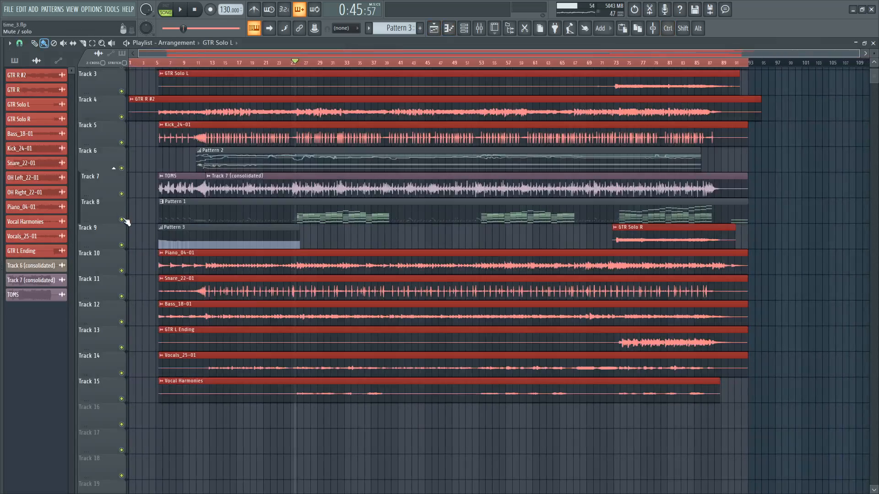
pyautogui.scroll(4, 137, 219)
# Step: Show the Unsorted channel group in the channel rack and open the first Tracker Export drum instrument
pyautogui.click(465, 28)
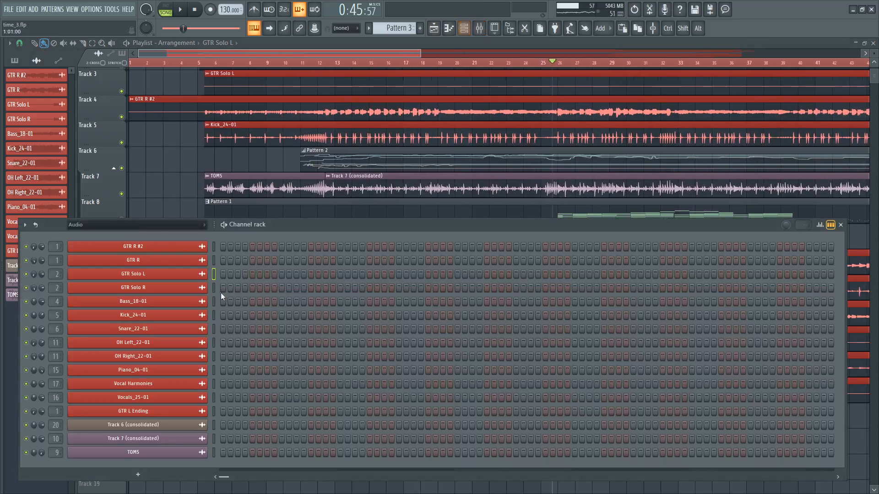
pyautogui.scroll(-1, 155, 228)
pyautogui.scroll(2, 155, 228)
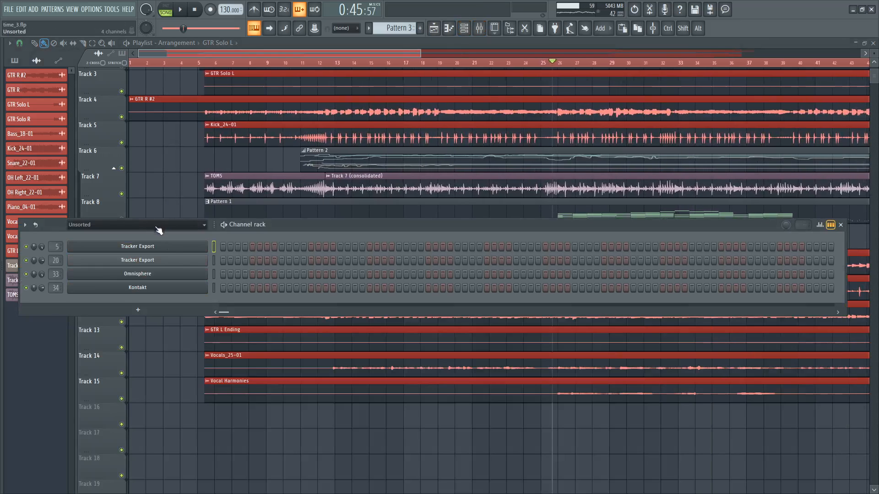
pyautogui.click(165, 248)
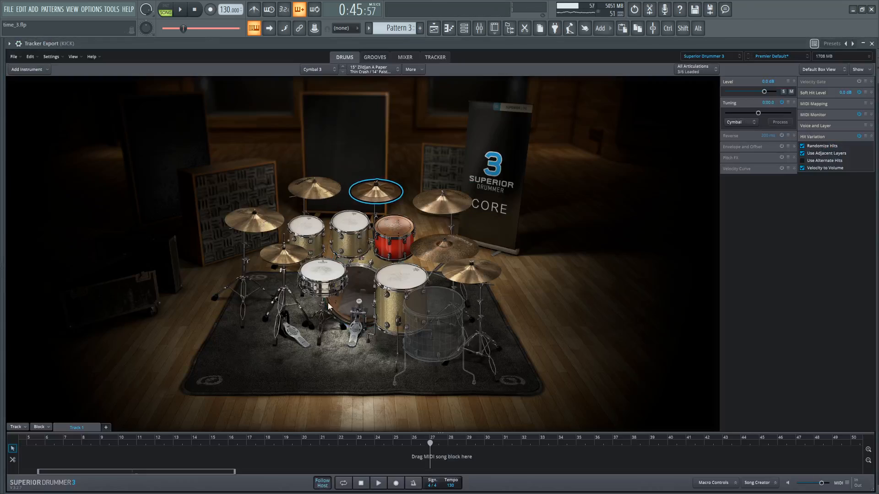
# Step: Select the snare, kick, floor tom and red rack tom in turn to view which drum models the kit uses
pyautogui.click(320, 268)
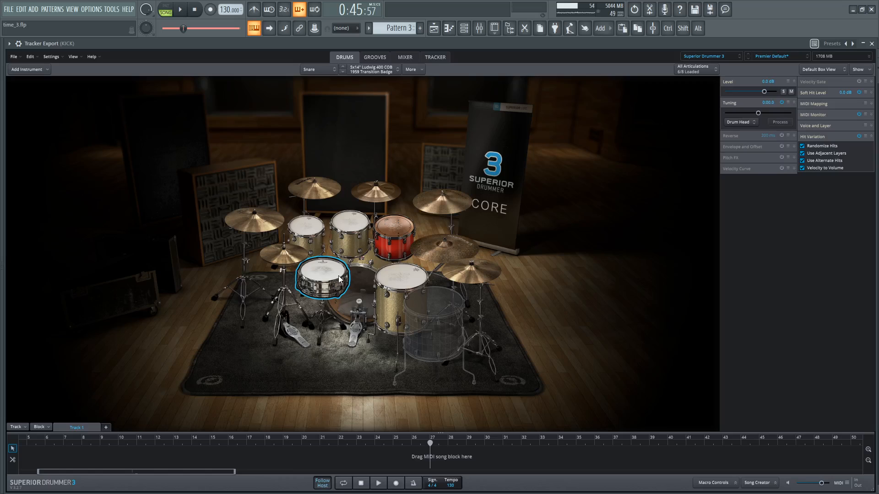
pyautogui.click(356, 295)
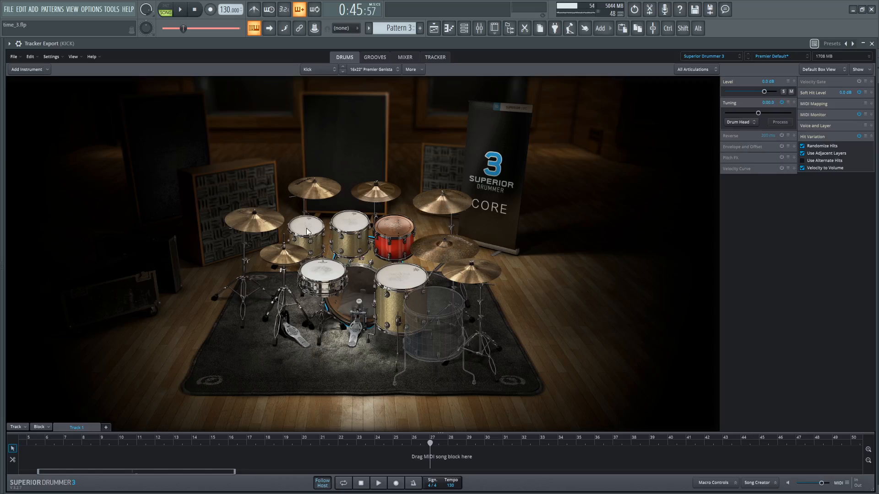
pyautogui.click(419, 277)
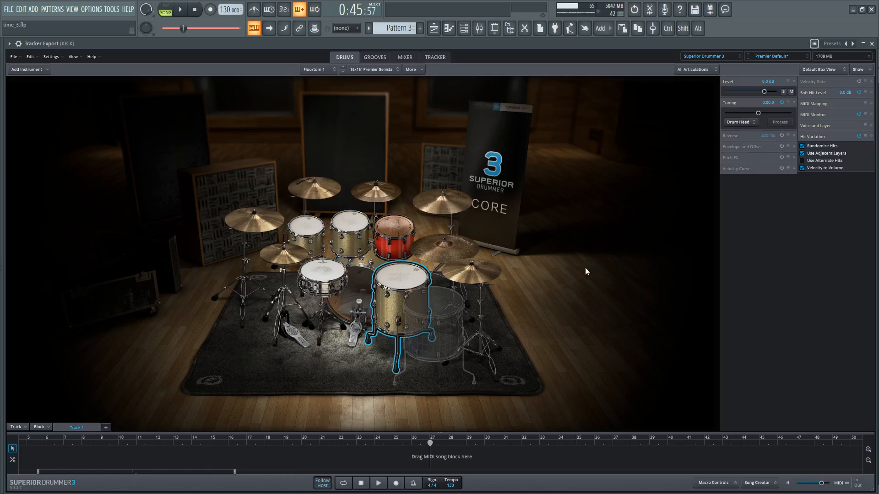
pyautogui.click(389, 247)
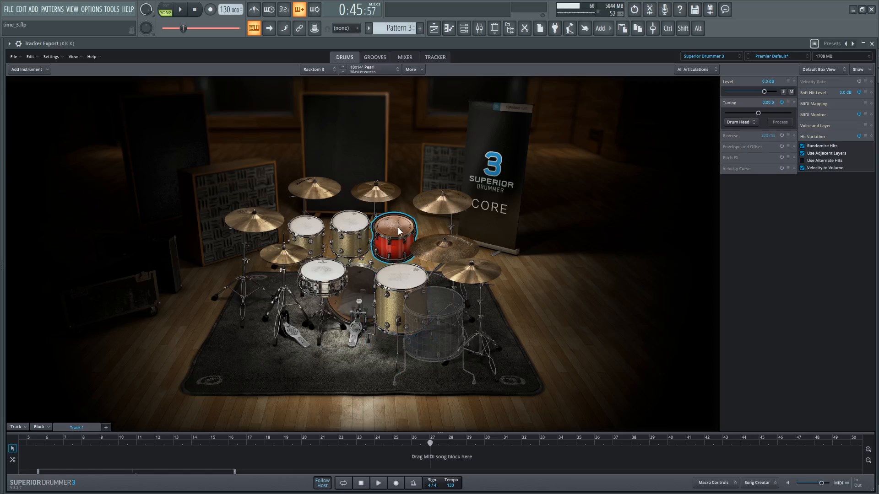
# Step: Select the crash cymbals around the kit and the hi-hat in turn to examine their models
pyautogui.click(459, 201)
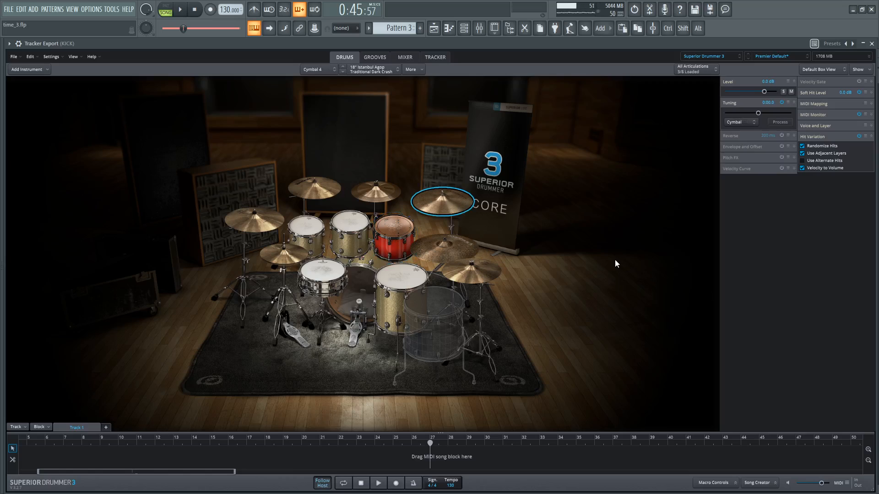
pyautogui.click(473, 263)
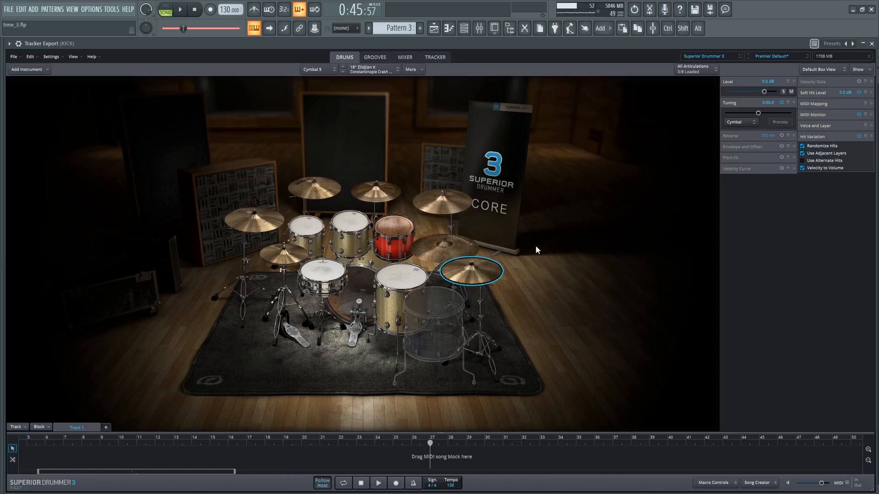
pyautogui.click(445, 249)
pyautogui.click(375, 190)
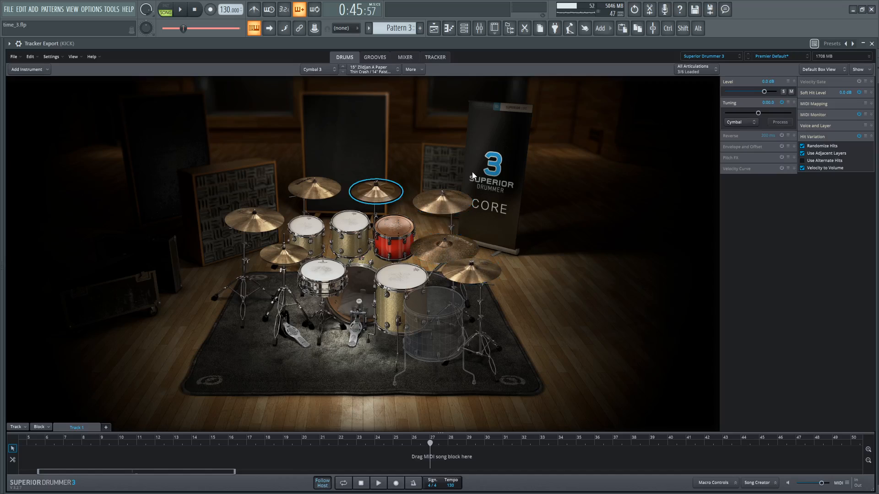
pyautogui.click(257, 214)
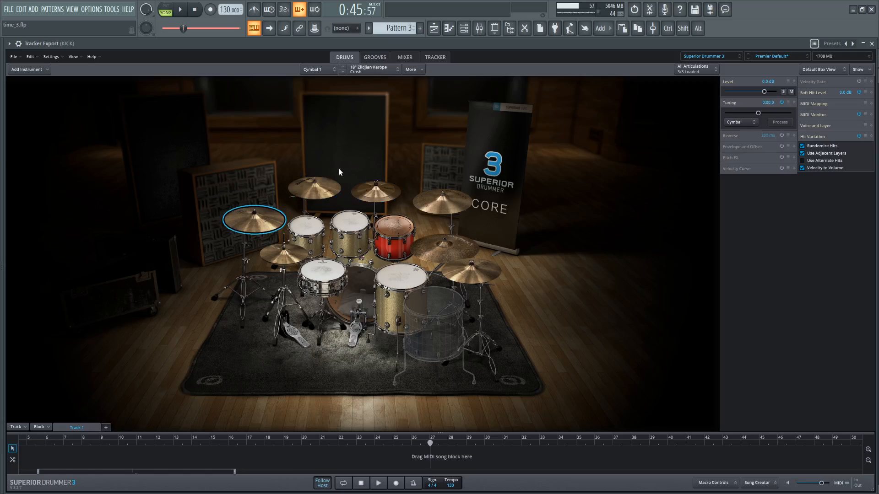
pyautogui.click(284, 286)
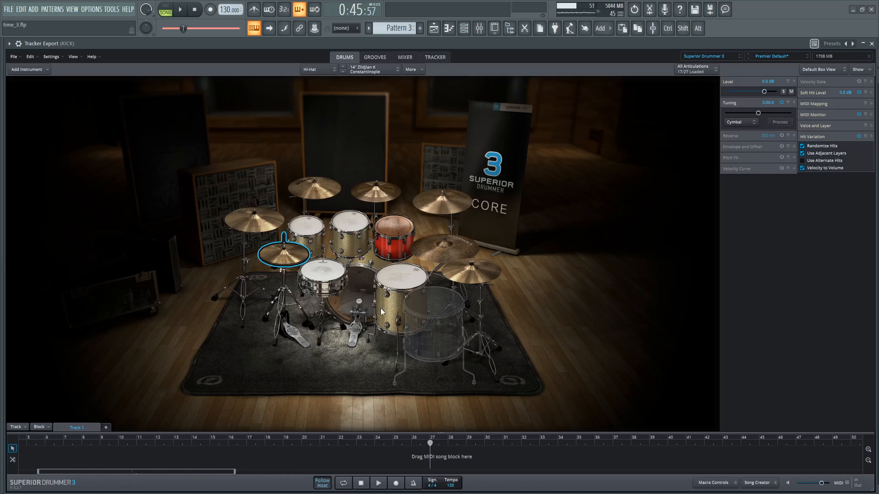
# Step: Go through the kit's cymbals once more, and select the hi-hat and the kick drum
pyautogui.click(446, 197)
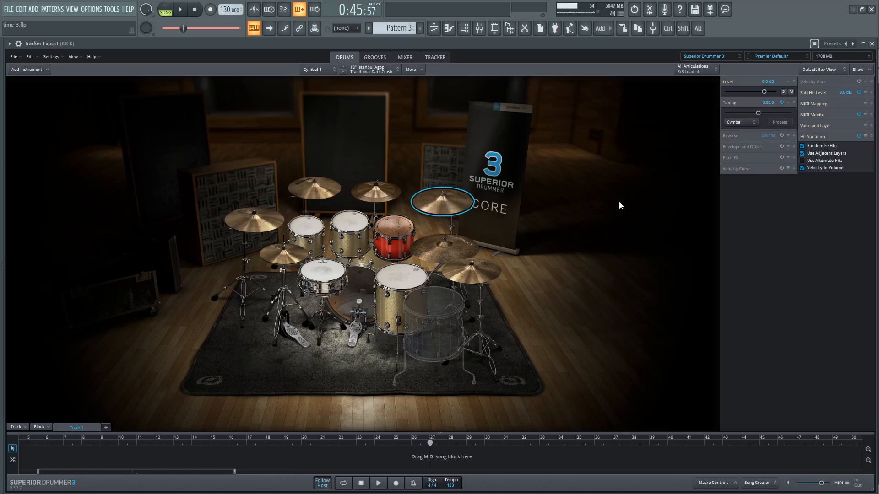
pyautogui.click(485, 280)
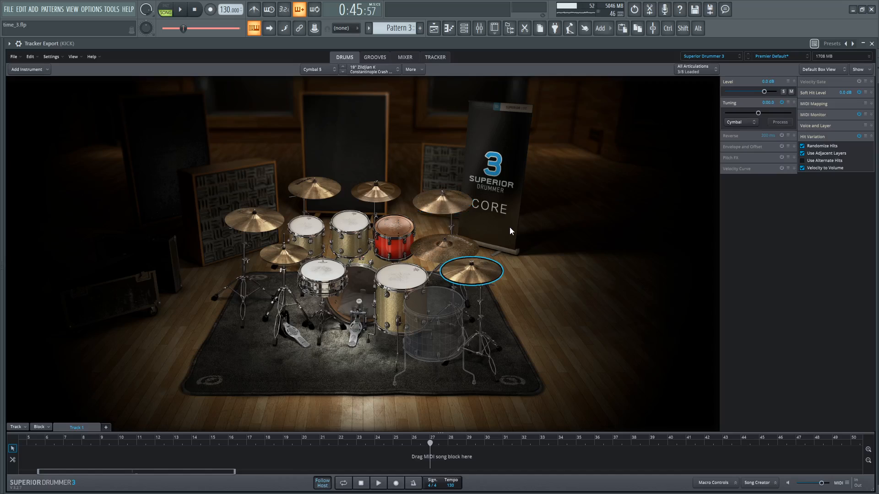
pyautogui.click(384, 201)
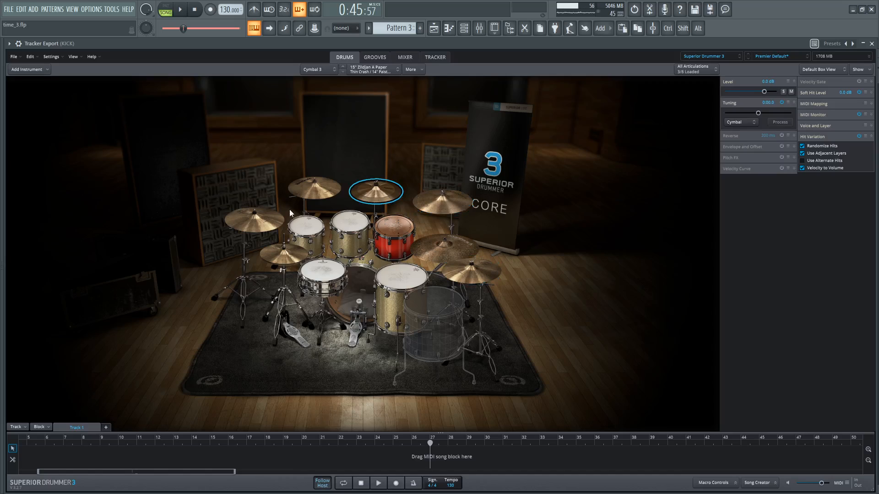
pyautogui.click(313, 188)
pyautogui.click(485, 266)
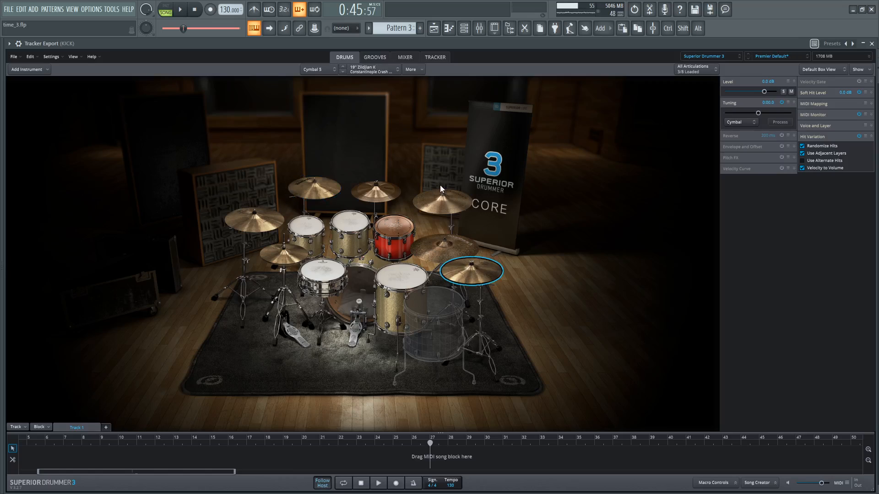
pyautogui.click(463, 196)
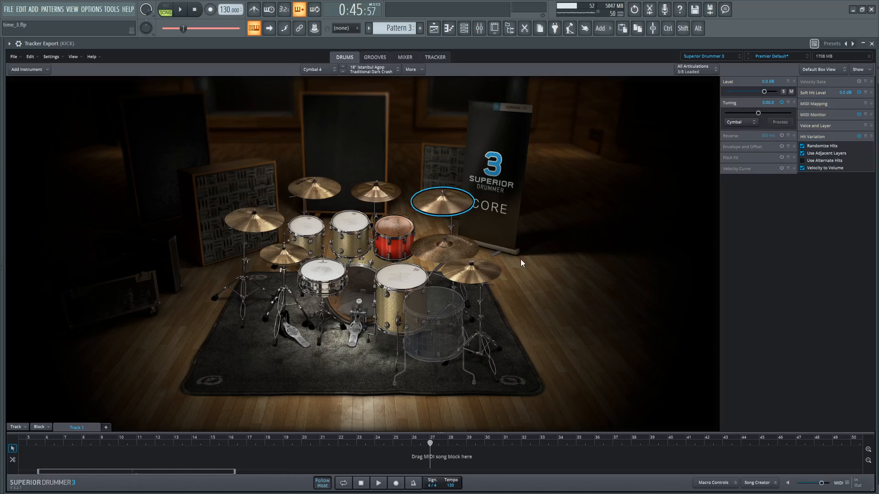
pyautogui.click(275, 254)
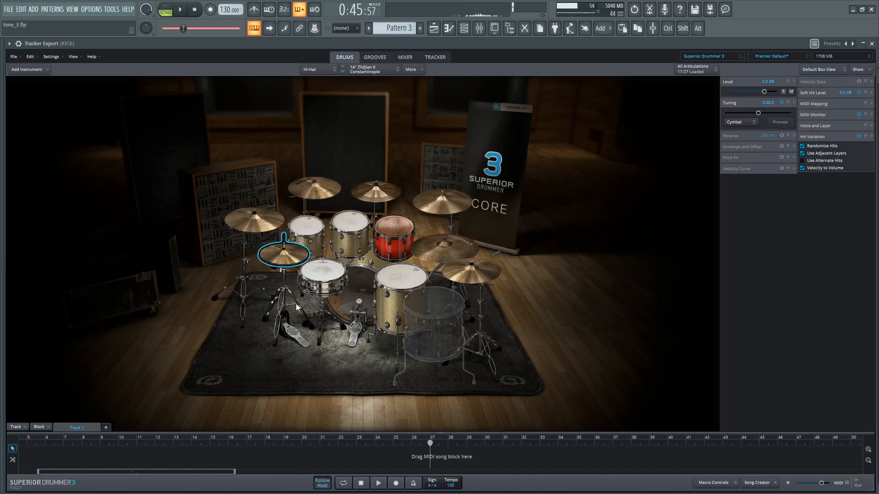
pyautogui.click(347, 294)
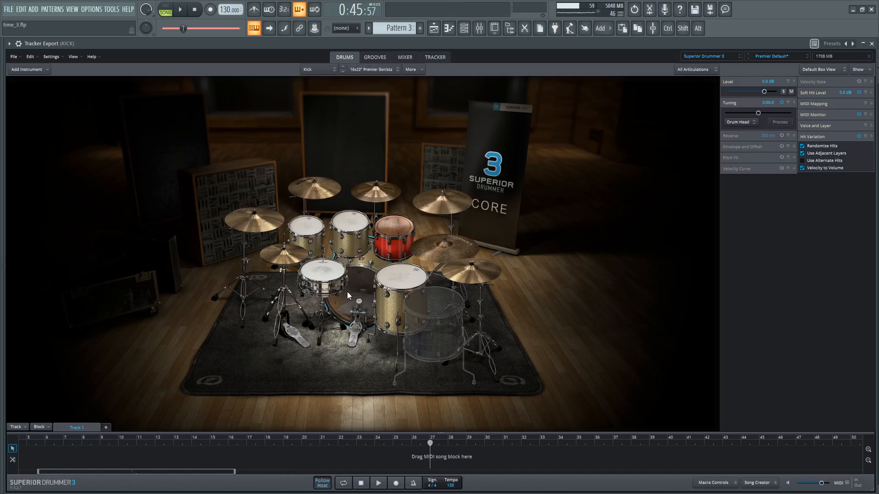
# Step: Solo the Kick Sub channel in Superior Drummer's mixer and play the song to hear it
pyautogui.click(402, 56)
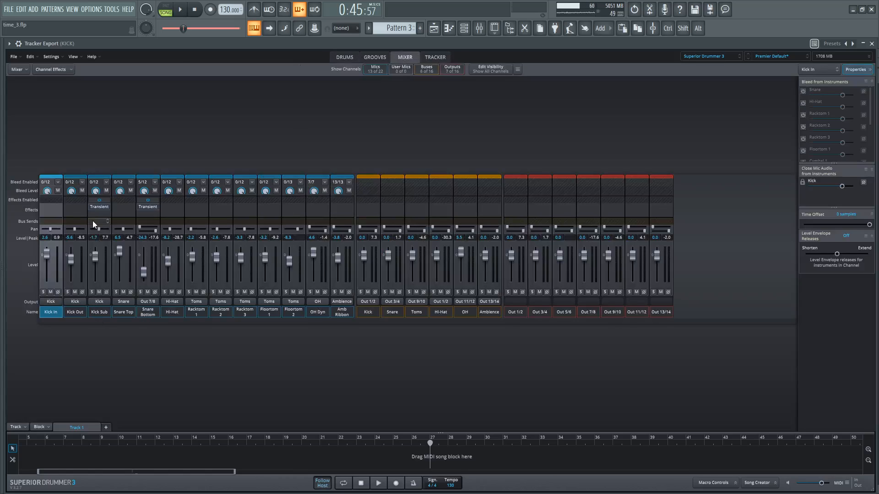
pyautogui.click(94, 312)
pyautogui.click(92, 292)
pyautogui.press('space')
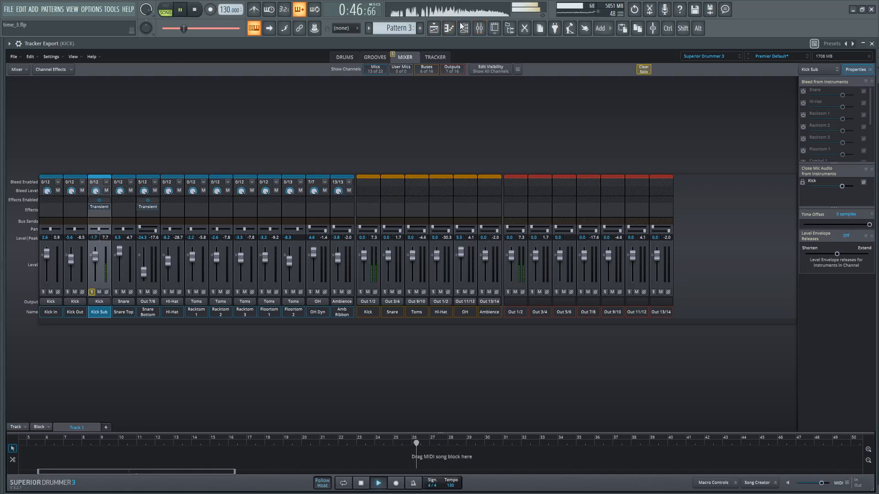
pyautogui.press('space')
# Step: Solo the KICK track in the FL Studio mixer and play it
pyautogui.click(479, 28)
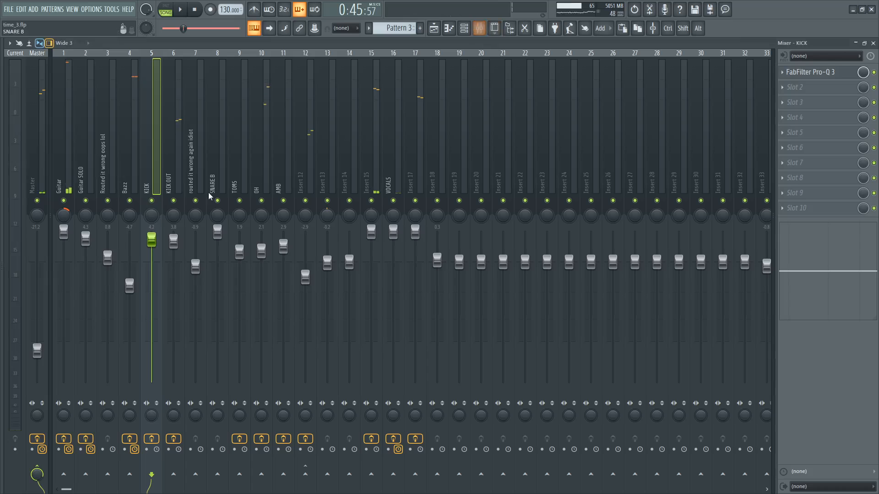
pyautogui.press('space')
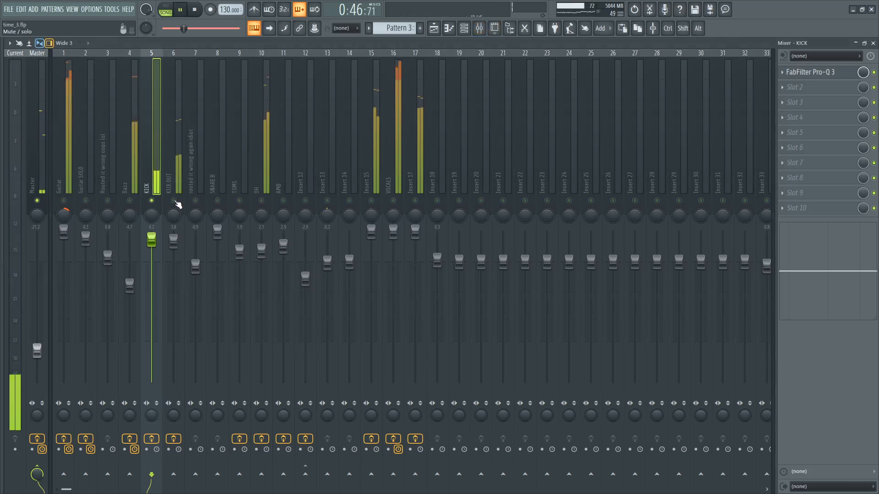
# Step: Reopen the first Tracker Export, clear the Kick Sub solo during playback and select the Snare Bottom channel
pyautogui.click(464, 29)
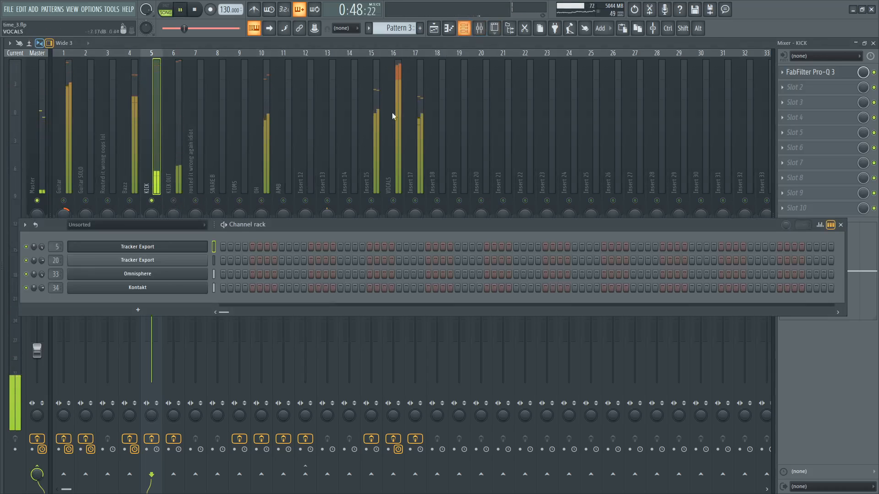
pyautogui.click(152, 252)
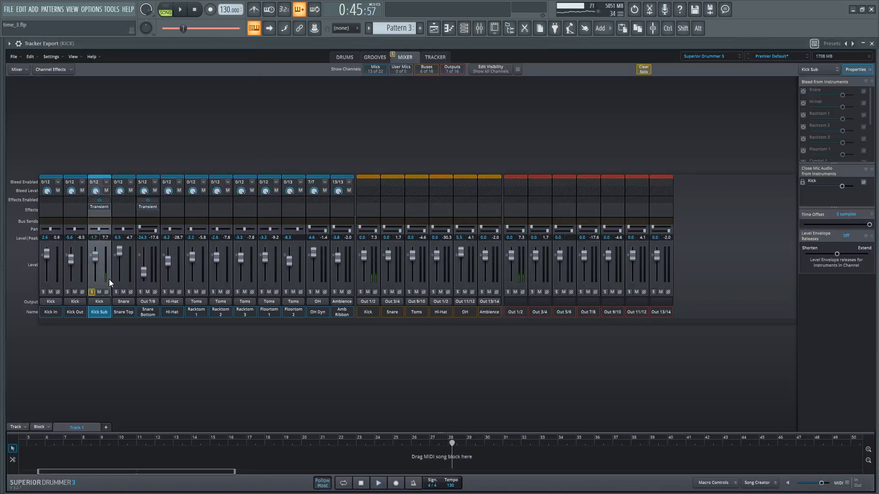
pyautogui.click(92, 292)
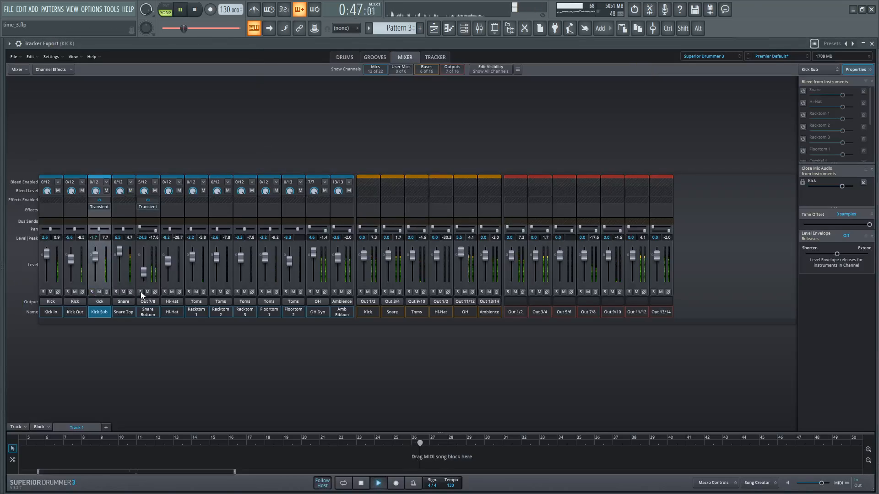
pyautogui.press('space')
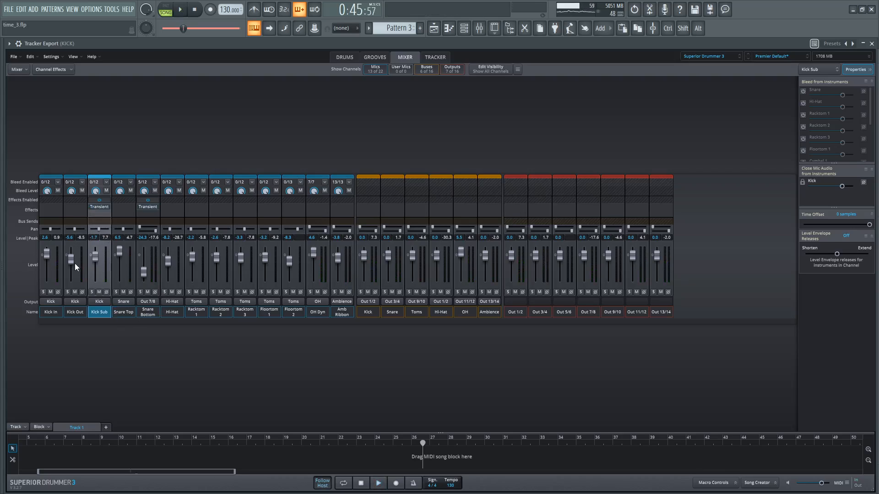
pyautogui.click(156, 310)
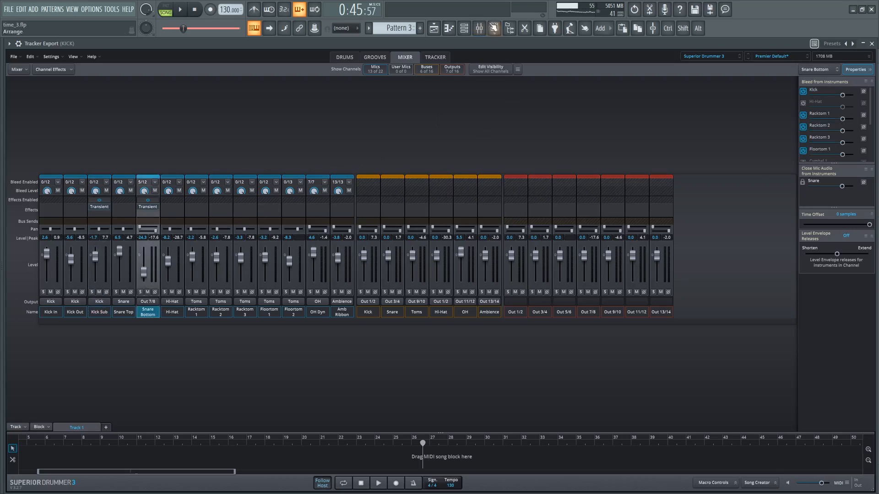
# Step: Open the KICK track's FabFilter Pro-Q 3 in the mixer and lower the gain of its 115 Hz boost
pyautogui.click(872, 43)
pyautogui.click(148, 158)
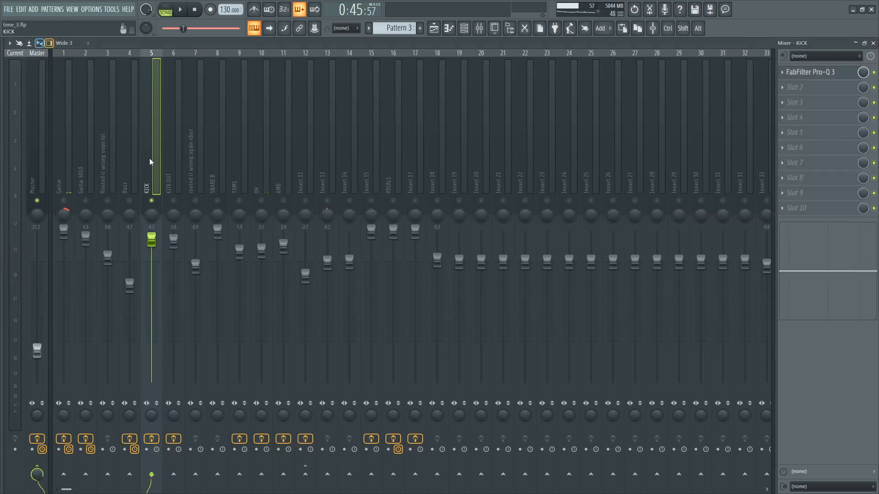
pyautogui.click(834, 71)
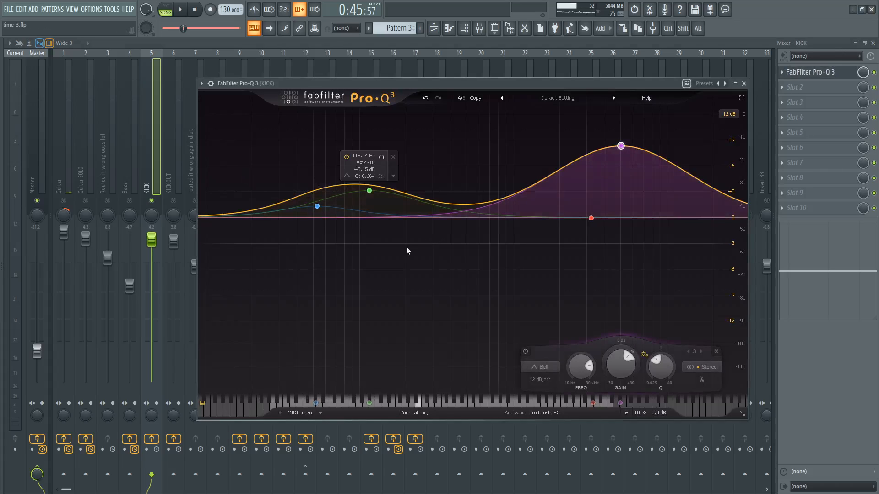
pyautogui.moveTo(369, 191); pyautogui.dragTo(369, 204)
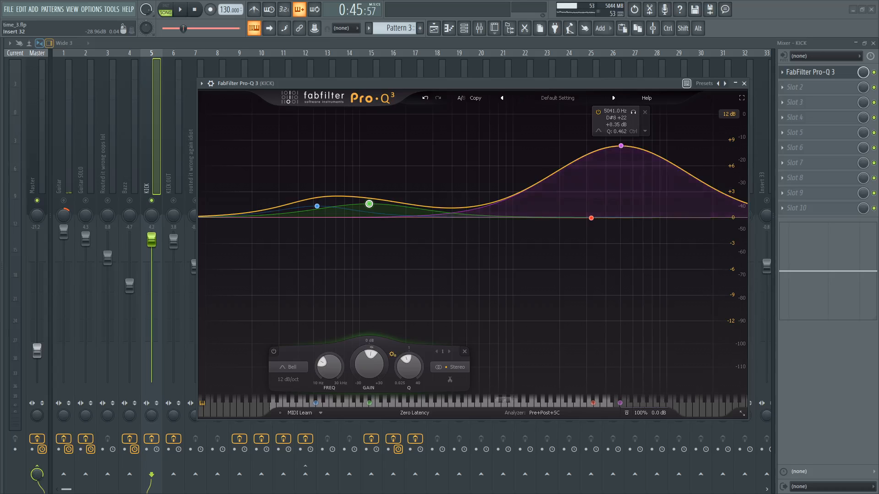
pyautogui.moveTo(483, 83); pyautogui.dragTo(467, 118)
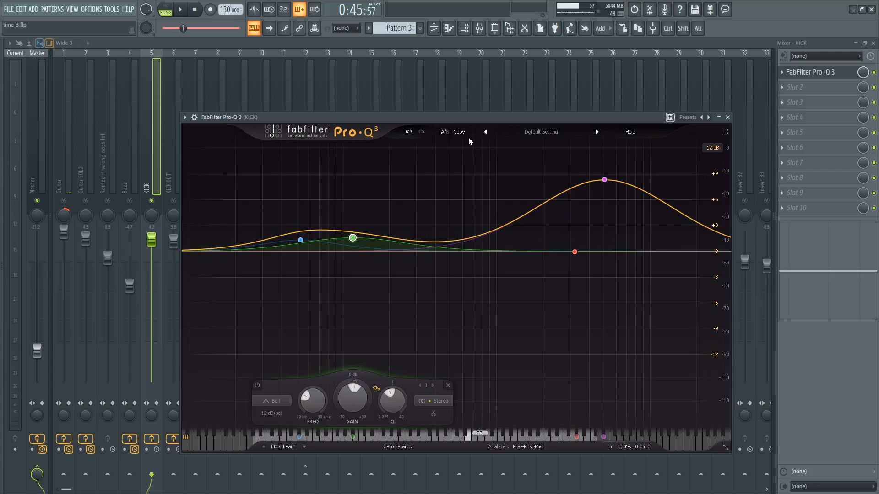
pyautogui.moveTo(528, 117); pyautogui.dragTo(524, 113)
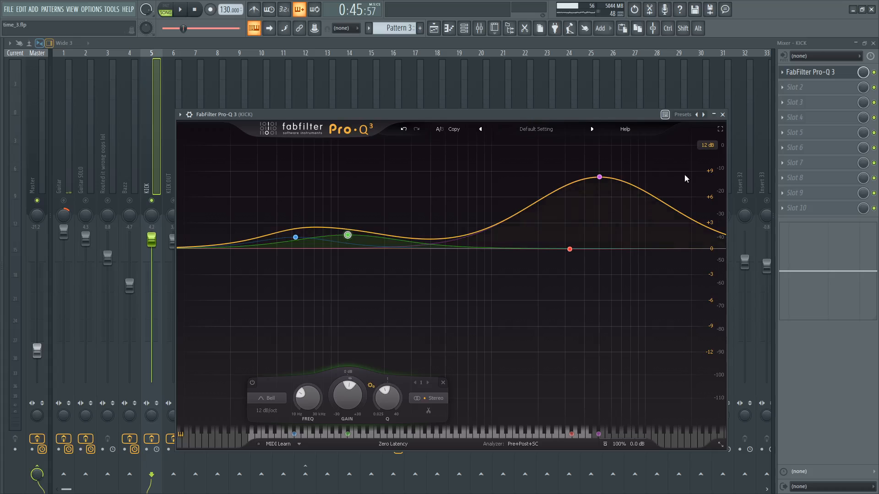
# Step: Shift the kick EQ's high-frequency boost to about 5.7 kHz with +8.46 dB gain and a Q of 0.624
pyautogui.moveTo(598, 177)
pyautogui.moveTo(612, 143); pyautogui.dragTo(612, 143)
pyautogui.scroll(3, 608, 143)
pyautogui.scroll(-2, 609, 144)
pyautogui.press('space')
pyautogui.moveTo(612, 191); pyautogui.dragTo(620, 192)
pyautogui.click(619, 191)
pyautogui.press('space')
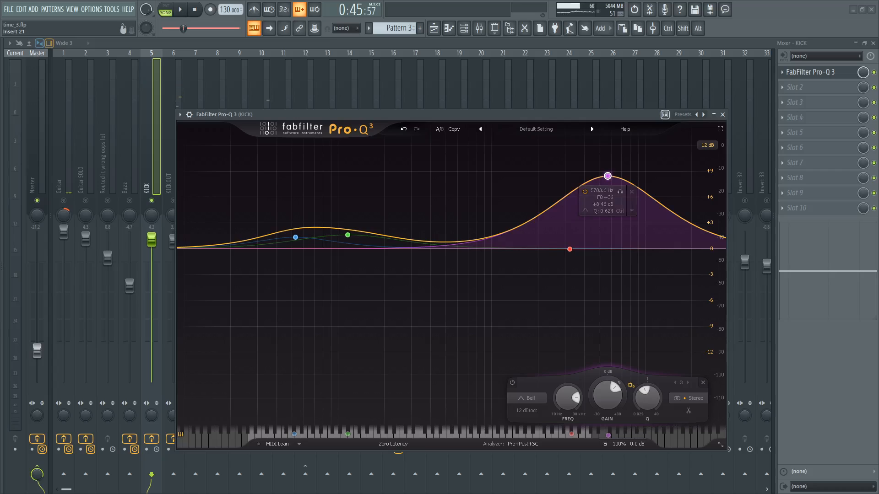
# Step: Compare the KICK track's sound by playing it with FabFilter Pro-Q 3 bypassed and again with it enabled
pyautogui.click(874, 72)
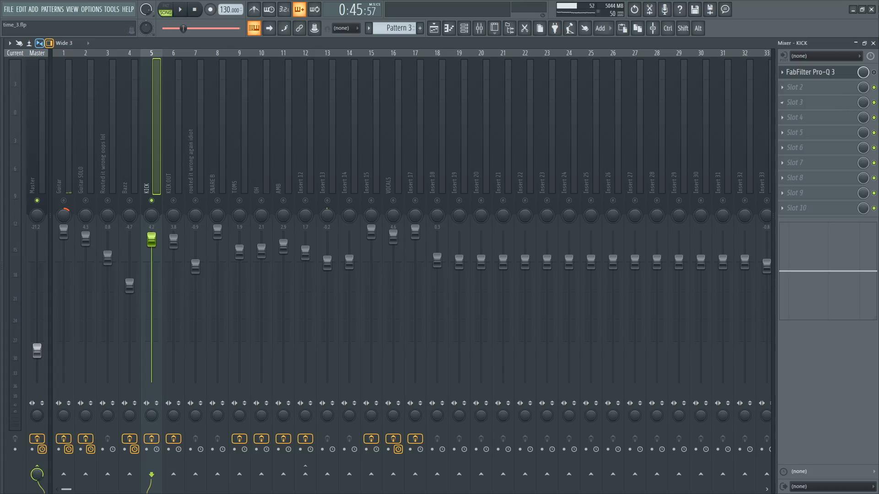
pyautogui.press('space')
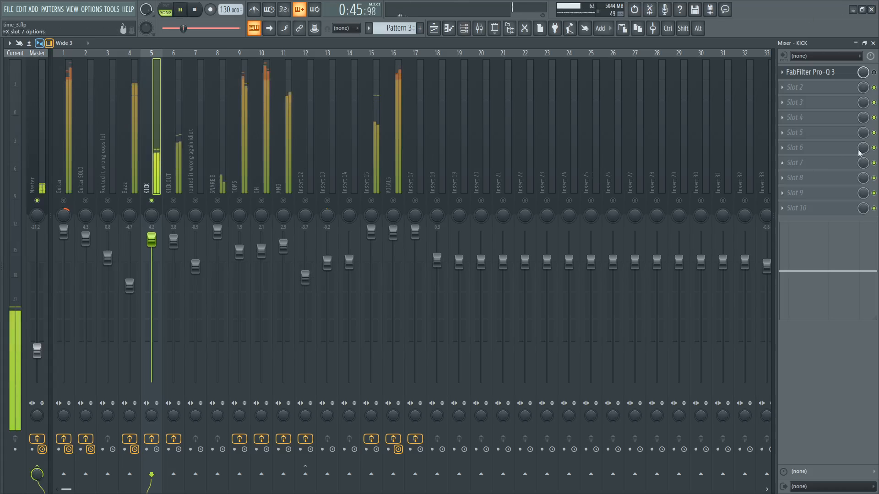
pyautogui.press('space')
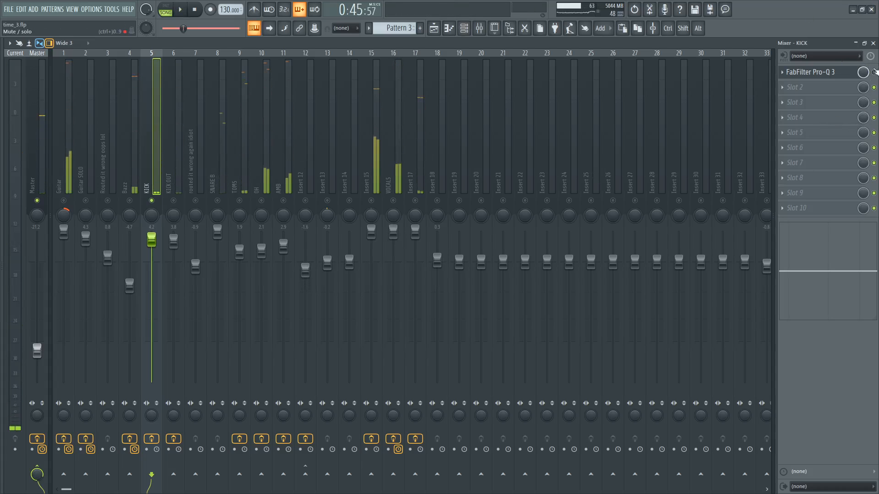
pyautogui.press('space')
pyautogui.press('space')
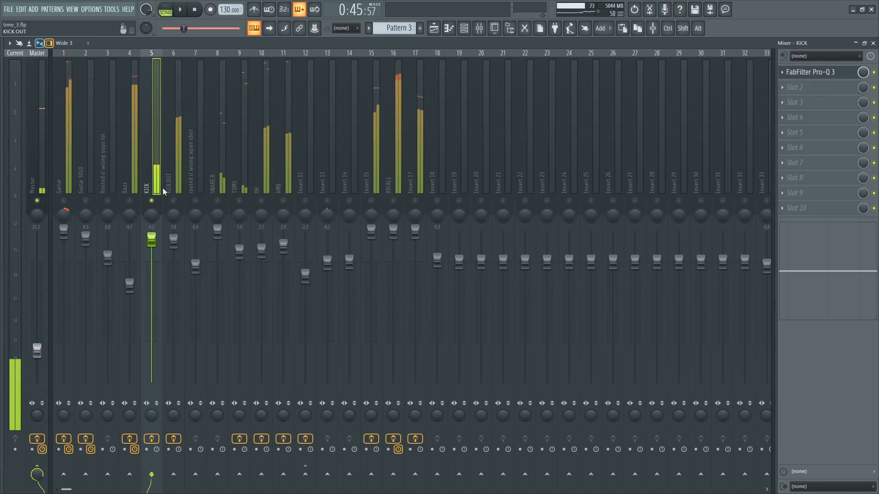
# Step: Solo the KICK OUT track and view its FabFilter Pro-Q 3 curve
pyautogui.click(163, 188)
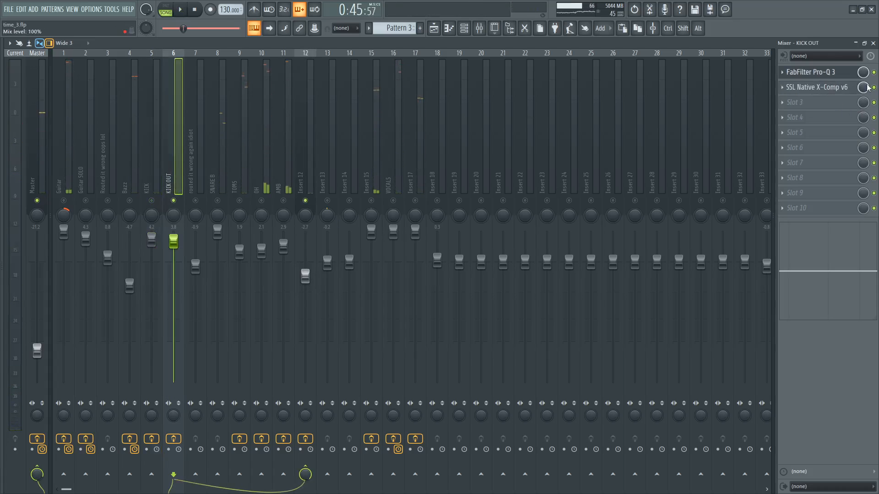
pyautogui.click(839, 72)
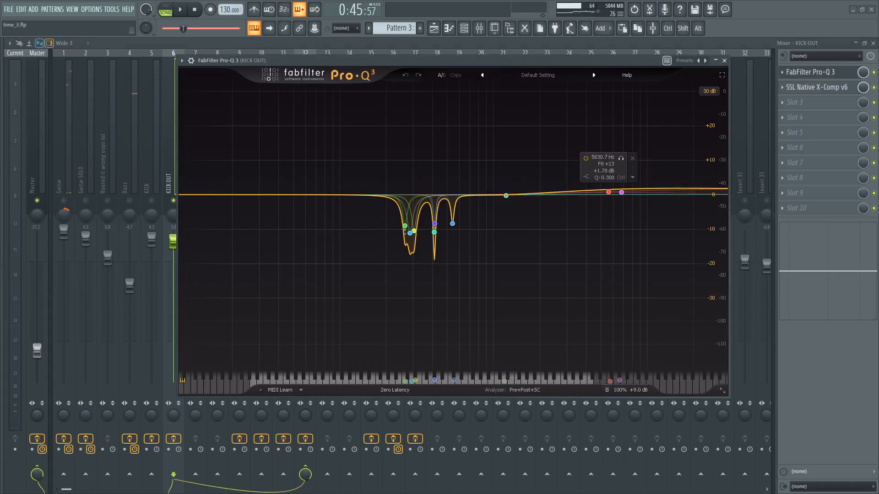
pyautogui.click(171, 174)
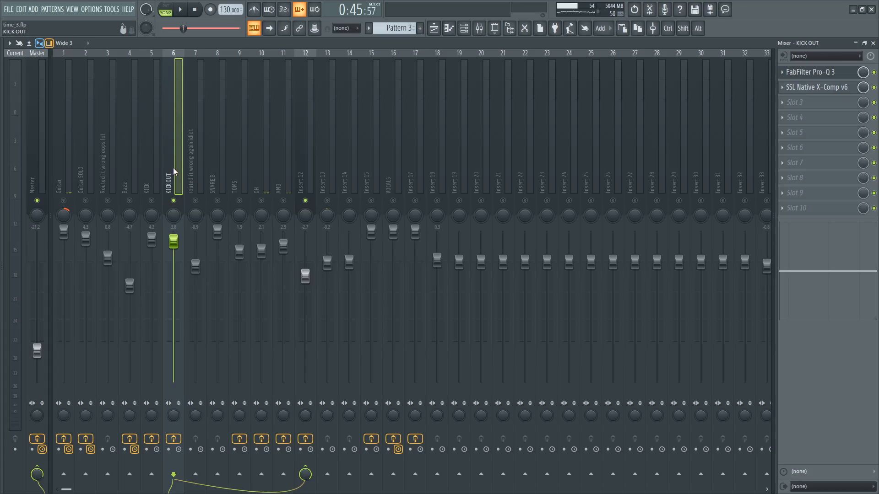
# Step: Go through the mixer tracks from track 7 to OH, and return to KICK OUT by way of KICK
pyautogui.click(201, 161)
pyautogui.click(214, 155)
pyautogui.click(240, 147)
pyautogui.click(259, 146)
pyautogui.click(156, 146)
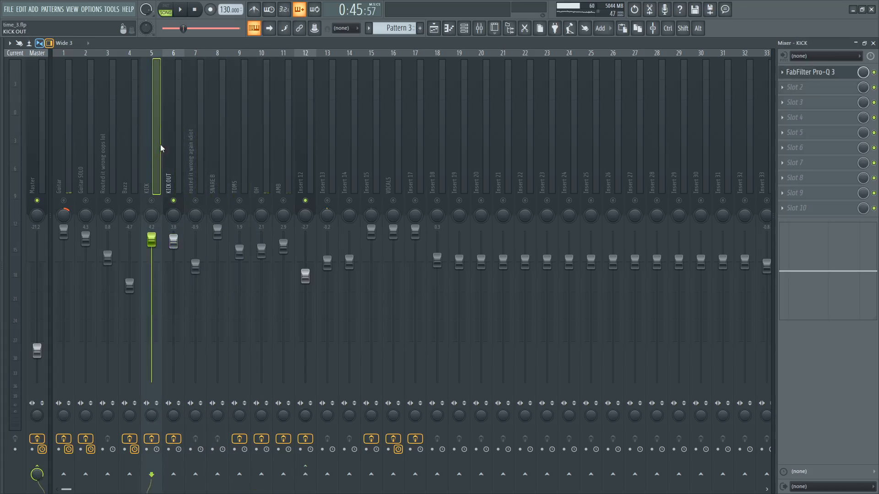
pyautogui.click(172, 144)
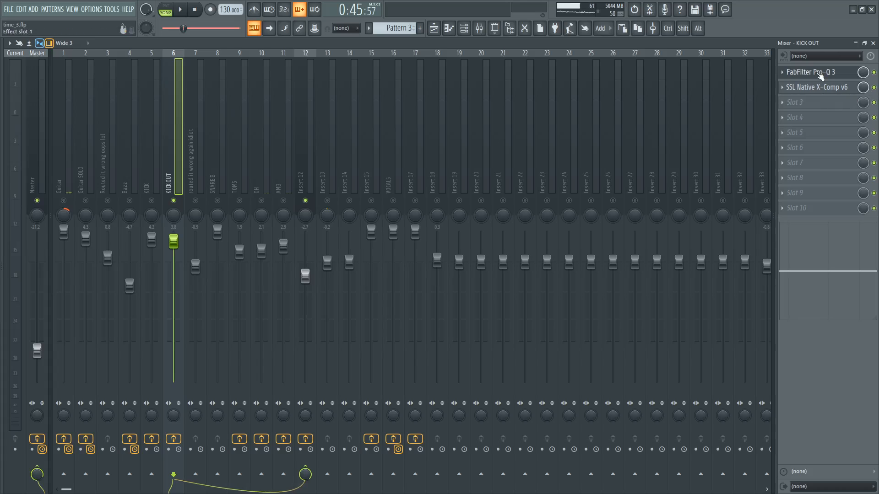
# Step: Bypass SSL Native X-Comp v6 and FabFilter Pro-Q 3 on KICK OUT, with the EQ window open
pyautogui.click(819, 76)
pyautogui.click(820, 76)
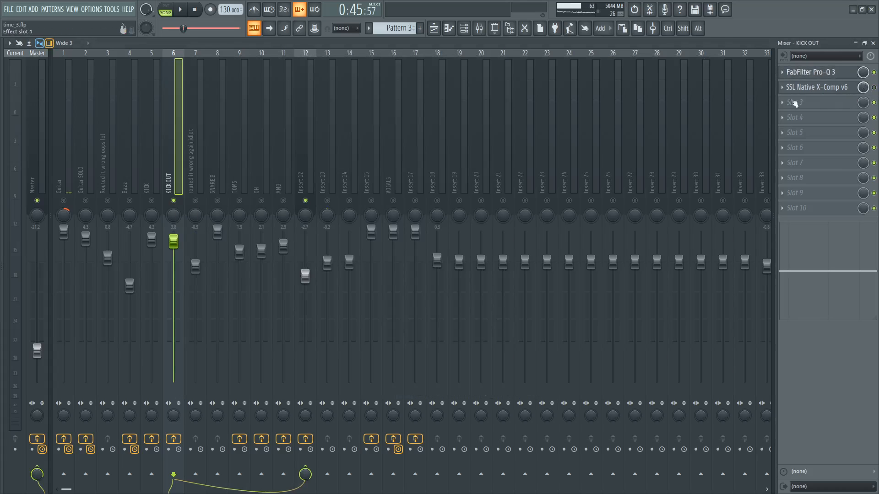
pyautogui.click(796, 75)
pyautogui.moveTo(425, 63); pyautogui.dragTo(466, 71)
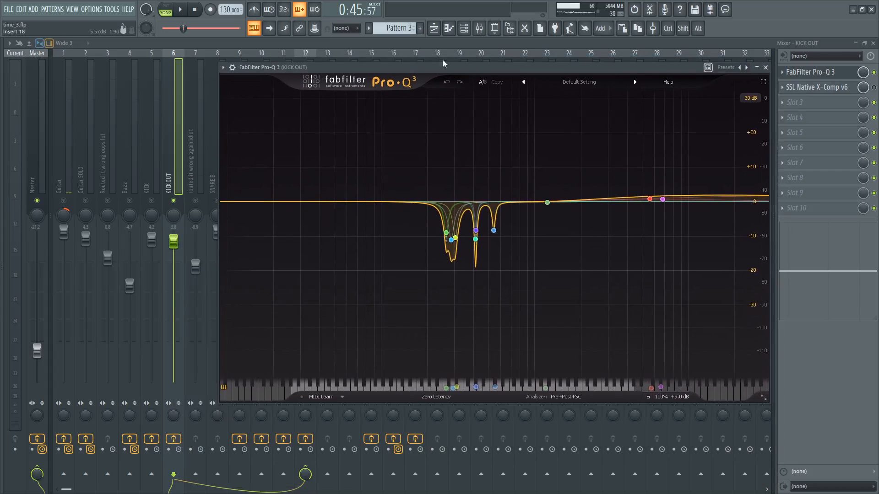
pyautogui.click(874, 72)
pyautogui.click(825, 74)
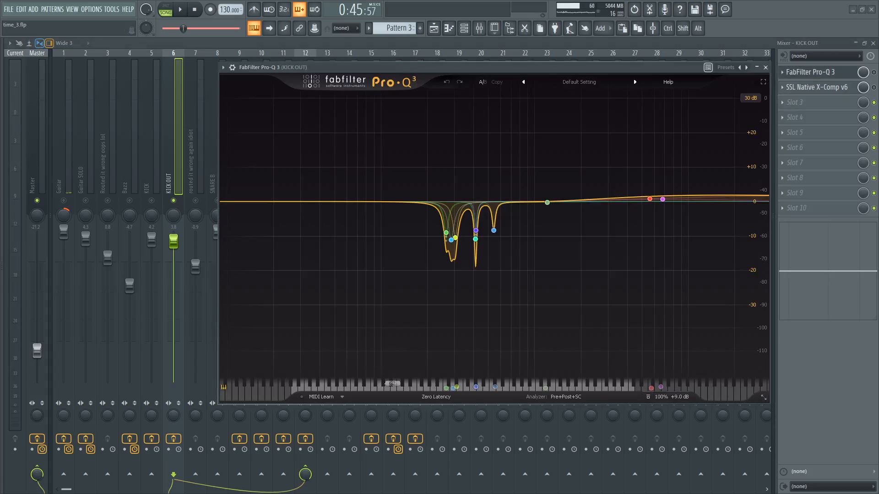
# Step: Play the soloed KICK OUT track several times with both of its effects bypassed to hear the raw sound
pyautogui.press('space')
pyautogui.moveTo(370, 66); pyautogui.dragTo(364, 66)
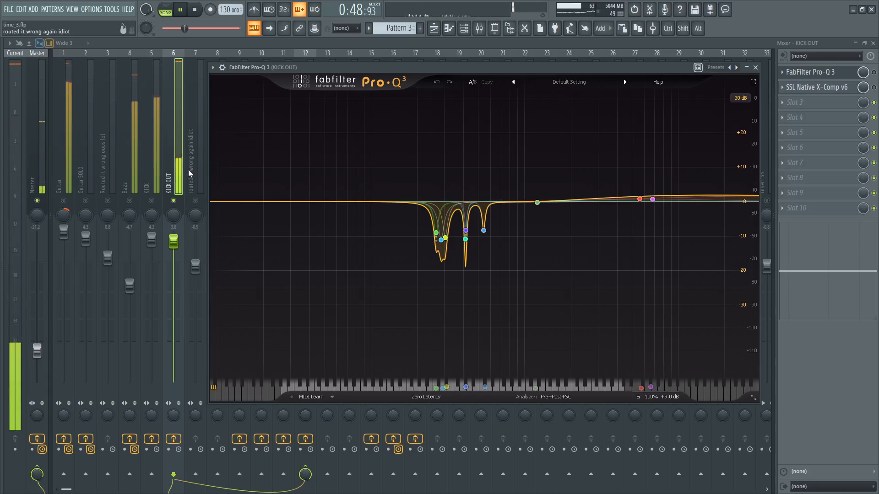
pyautogui.press('space')
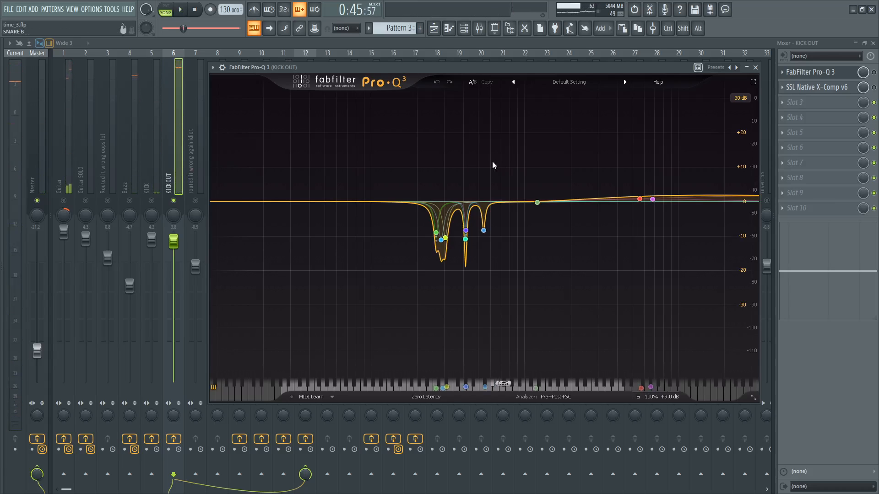
pyautogui.moveTo(402, 69); pyautogui.dragTo(436, 72)
pyautogui.press('space')
pyautogui.press('space')
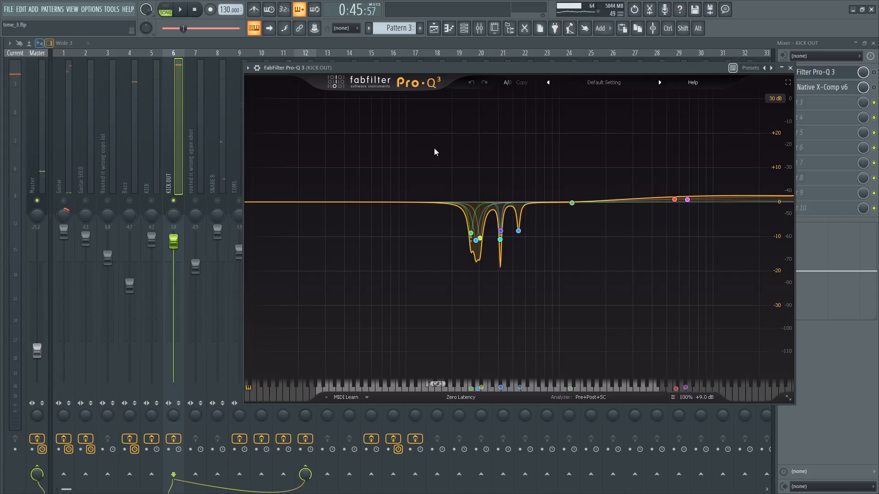
pyautogui.moveTo(518, 70); pyautogui.dragTo(465, 87)
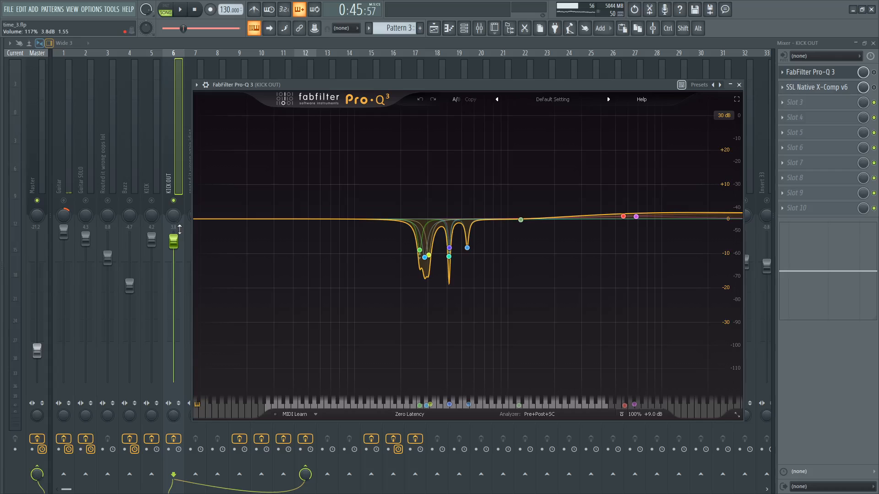
pyautogui.press('space')
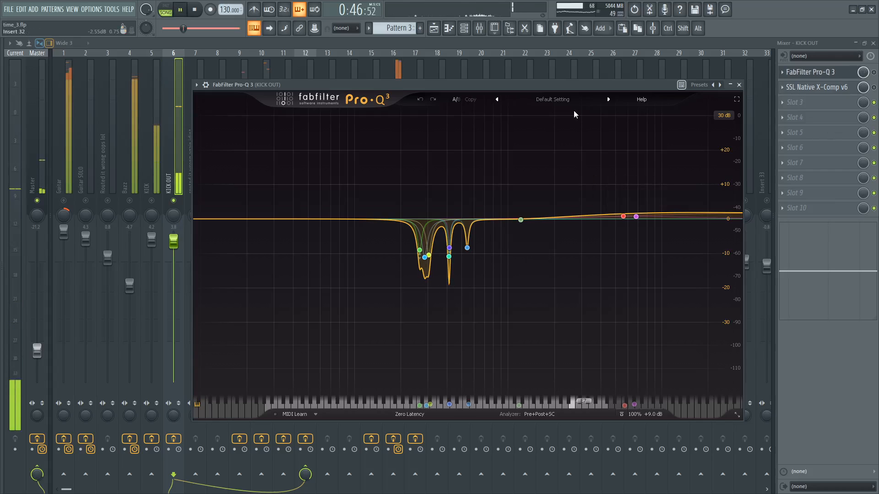
pyautogui.moveTo(465, 86); pyautogui.dragTo(466, 84)
pyautogui.press('space')
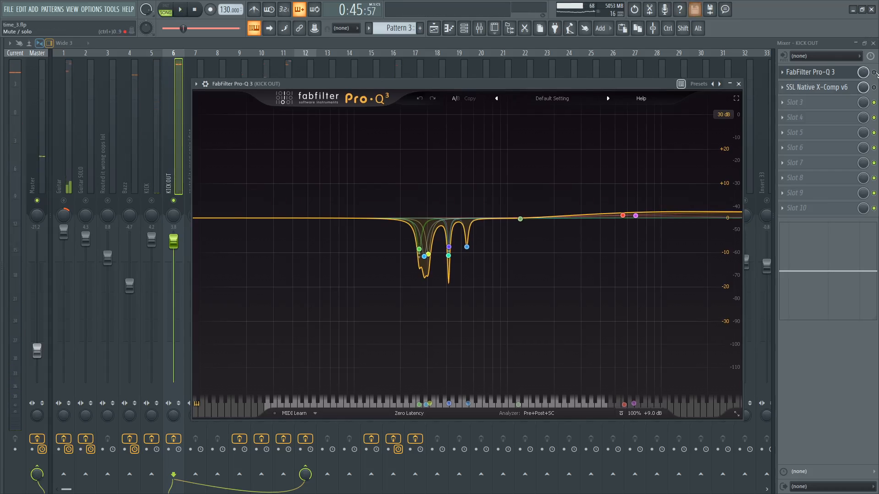
# Step: Enable FabFilter Pro-Q 3 on KICK OUT and play the track while watching the EQ's analyzer
pyautogui.click(874, 72)
pyautogui.click(810, 73)
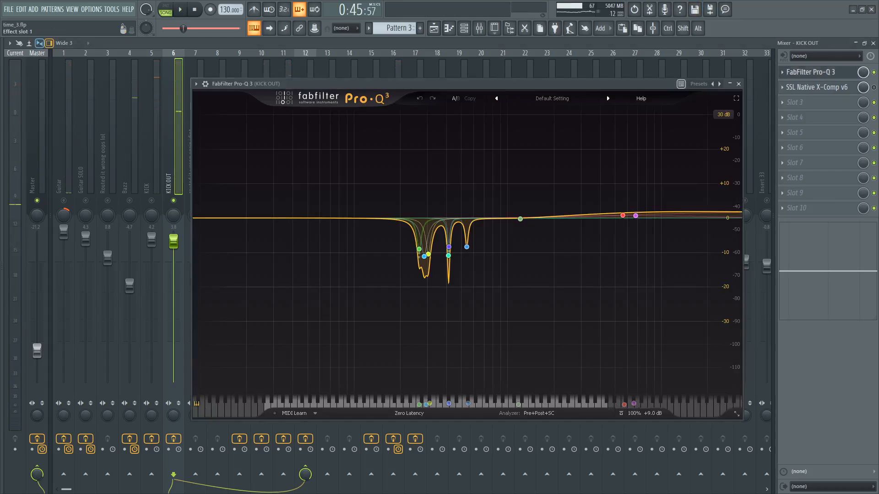
pyautogui.moveTo(381, 81); pyautogui.dragTo(395, 81)
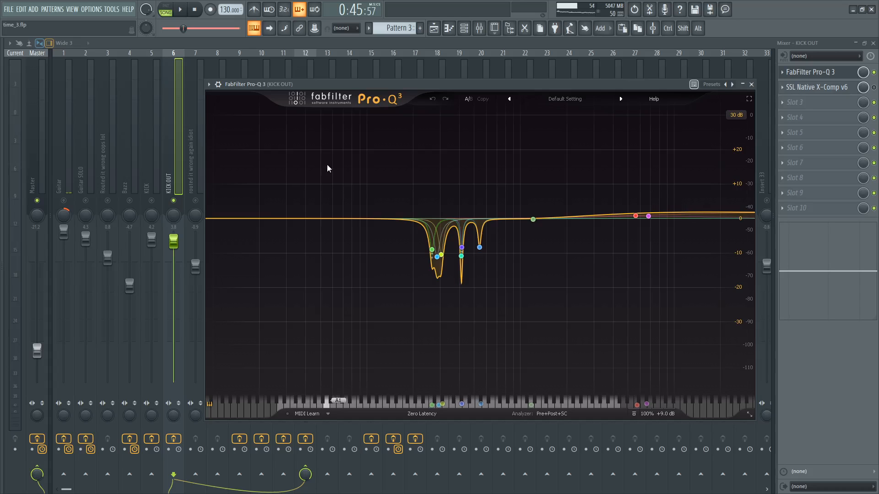
pyautogui.moveTo(351, 86); pyautogui.dragTo(382, 80)
pyautogui.press('space')
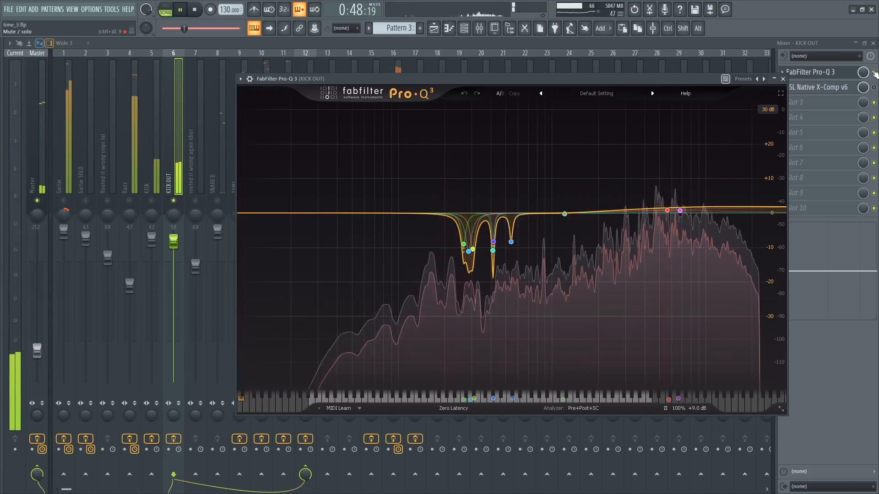
pyautogui.press('space')
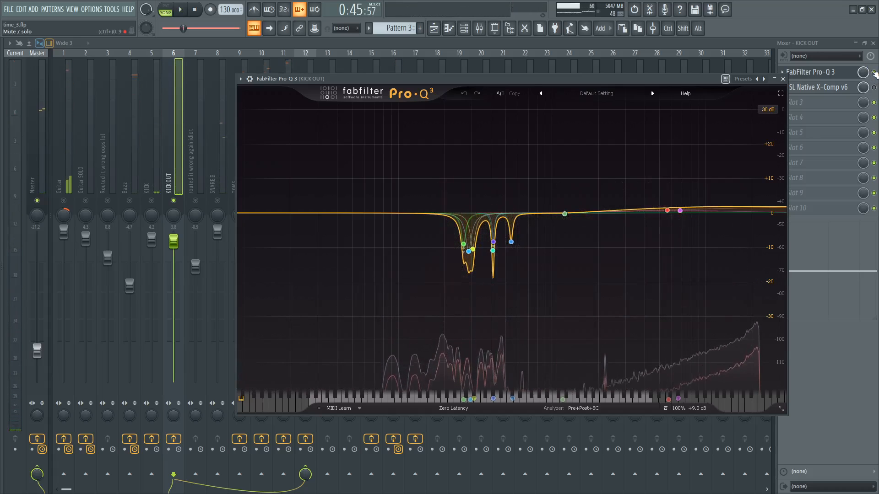
# Step: Compare KICK OUT once more with FabFilter Pro-Q 3 bypassed and enabled, leaving the compressor off
pyautogui.click(874, 73)
pyautogui.press('space')
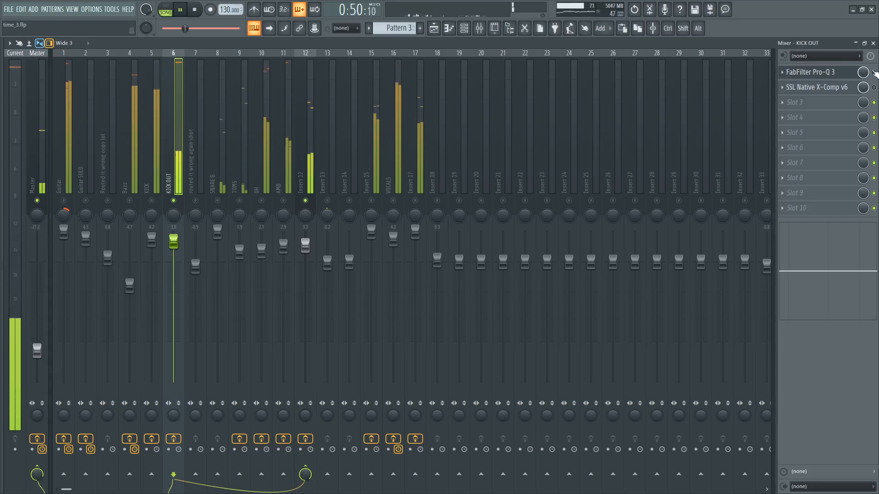
pyautogui.press('space')
pyautogui.press('space')
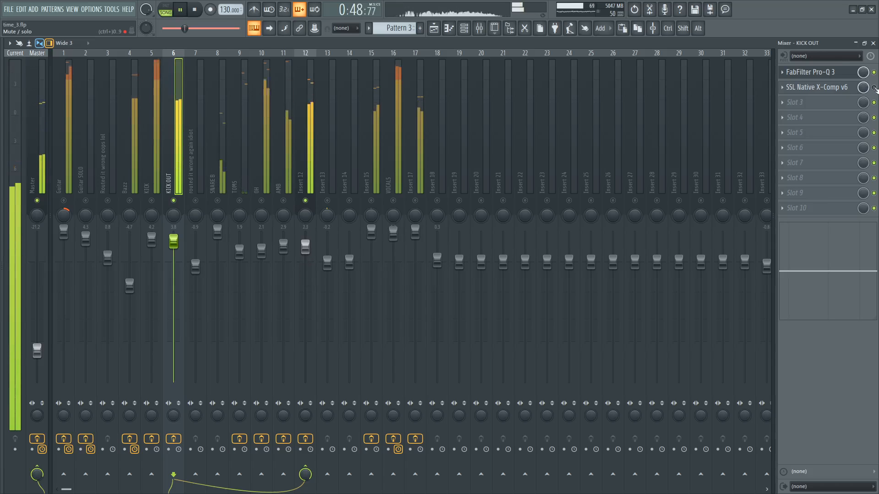
pyautogui.press('space')
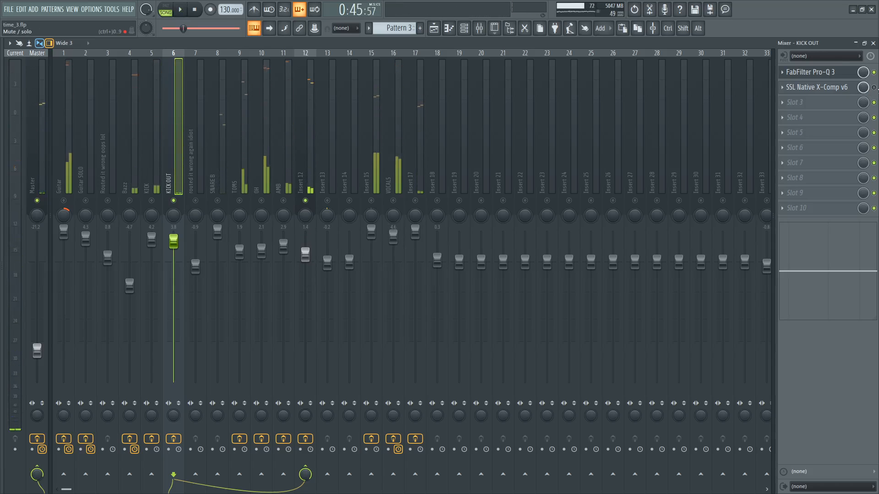
# Step: Enable SSL Native X-Comp v6 on KICK OUT and open its window to examine the compressor settings
pyautogui.click(843, 88)
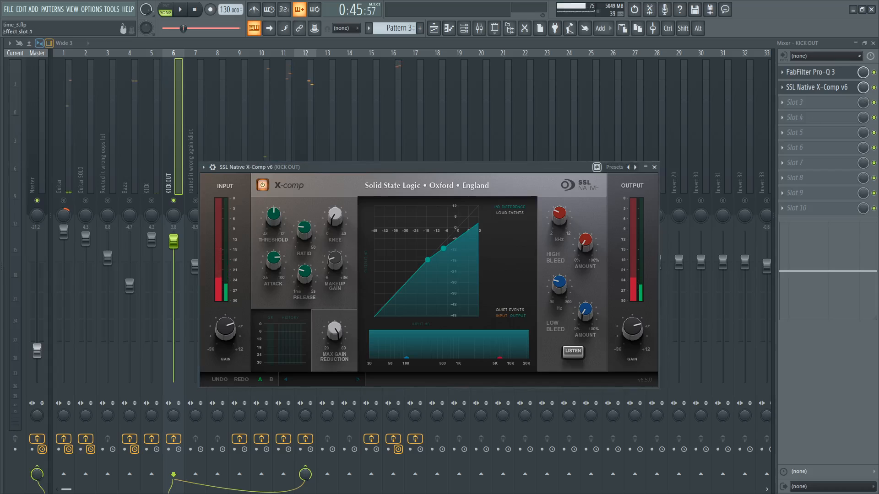
pyautogui.click(842, 88)
pyautogui.click(842, 88)
pyautogui.click(385, 115)
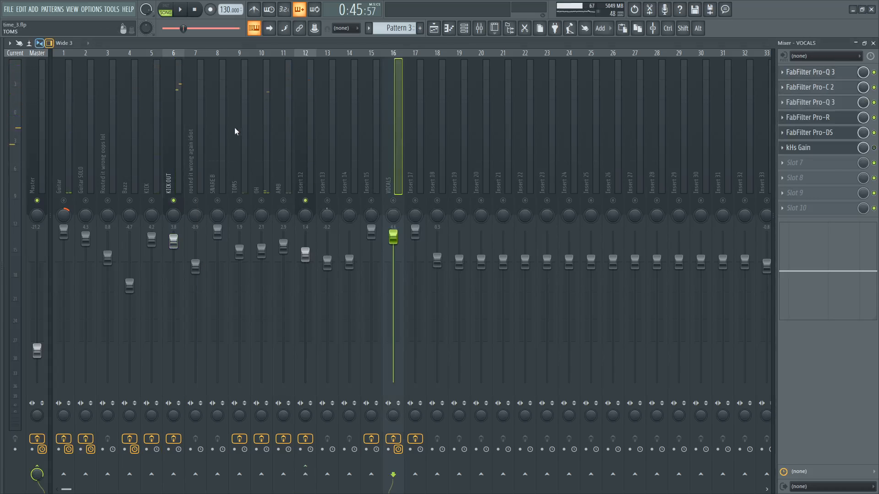
pyautogui.click(177, 127)
pyautogui.click(847, 88)
pyautogui.moveTo(390, 160); pyautogui.dragTo(416, 109)
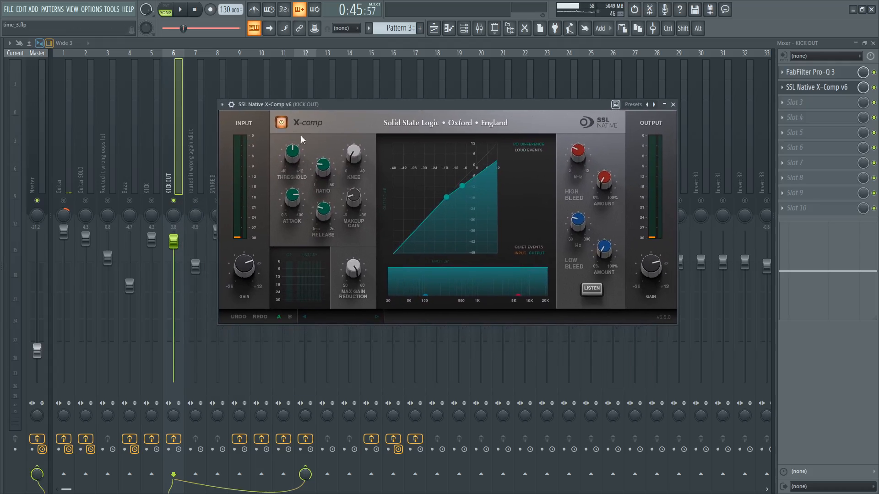
pyautogui.moveTo(312, 98); pyautogui.dragTo(314, 92)
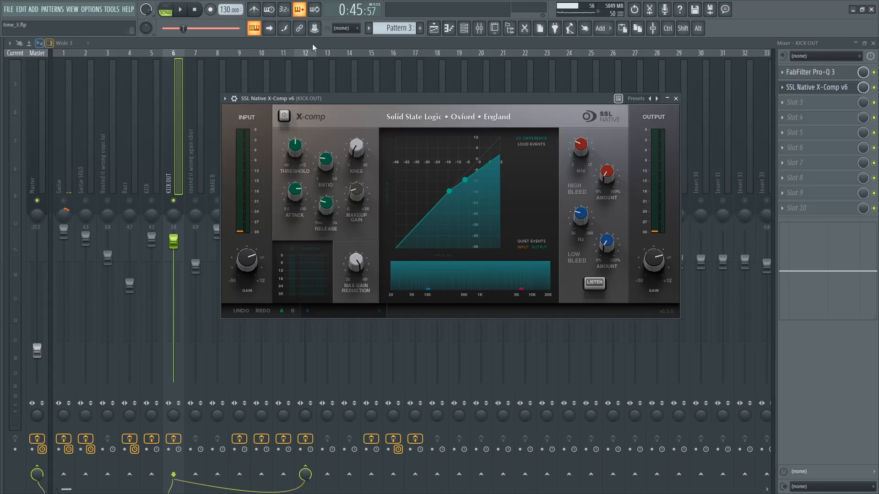
# Step: Play the soloed KICK OUT track with SSL Native X-Comp v6 switched off and then on to compare the compression
pyautogui.moveTo(314, 99); pyautogui.dragTo(285, 95)
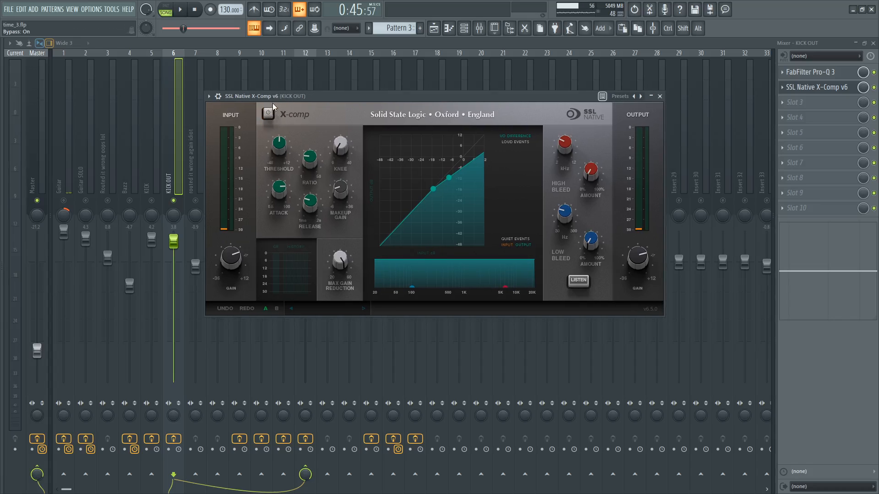
pyautogui.press('space')
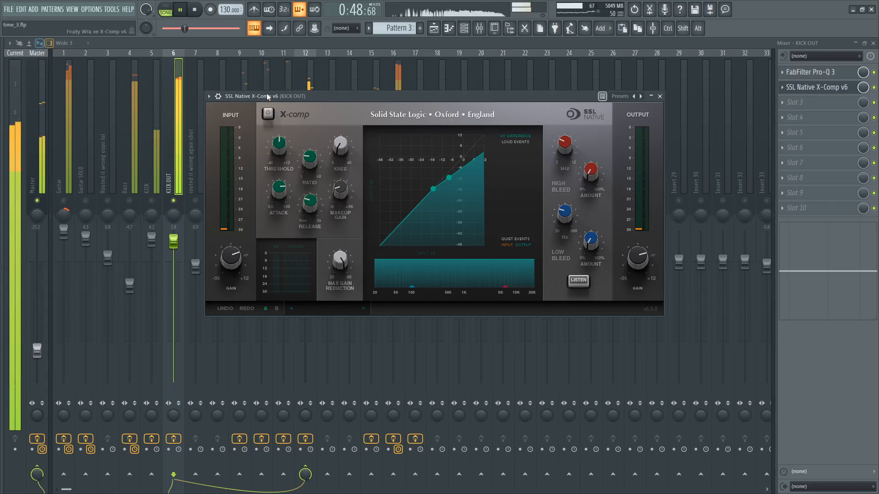
pyautogui.press('space')
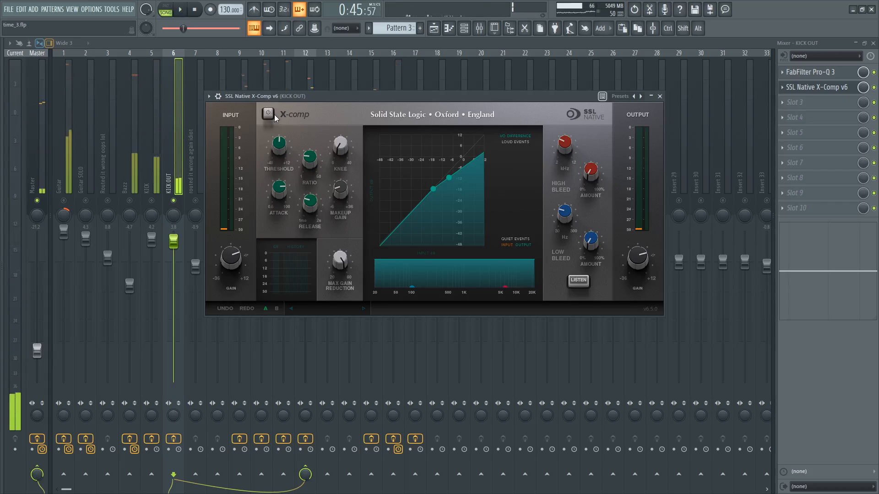
pyautogui.click(274, 115)
pyautogui.press('space')
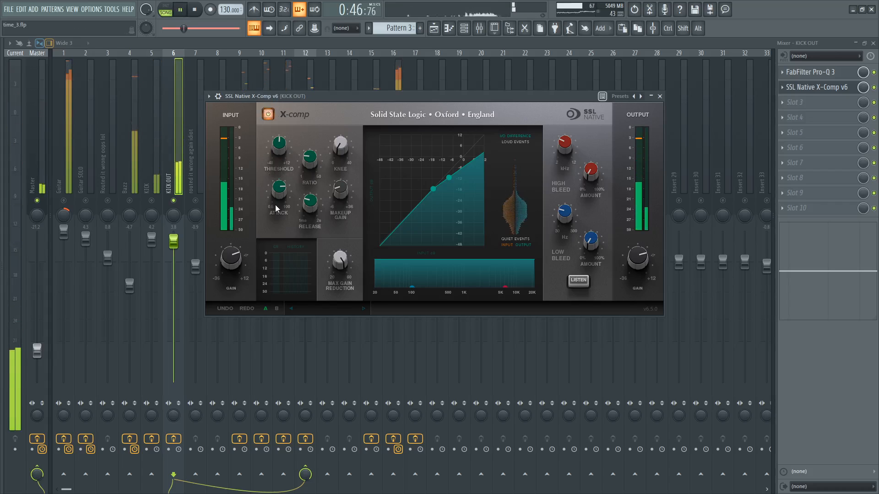
pyautogui.moveTo(292, 95); pyautogui.dragTo(354, 93)
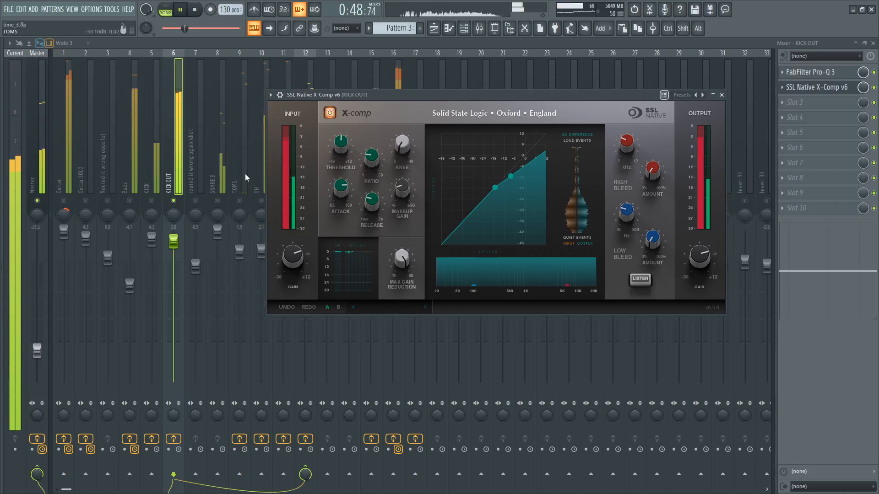
pyautogui.press('space')
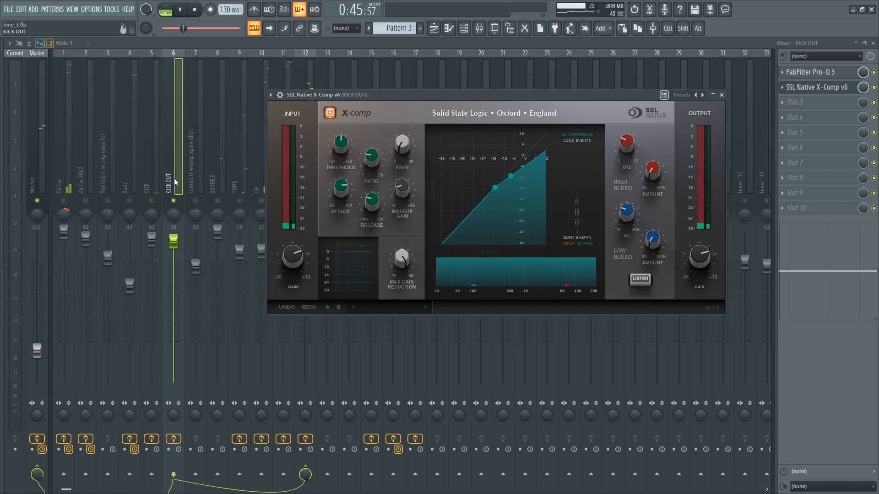
# Step: Solo the TOMS track and play it, bypassing kHs Gain and toggling FabFilter Pro-Q 3 to hear the effects' influence
pyautogui.click(209, 202)
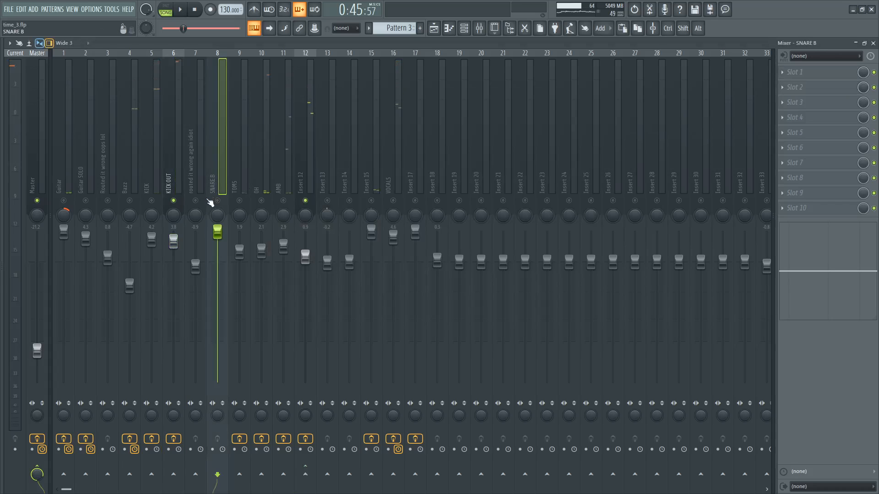
pyautogui.click(243, 194)
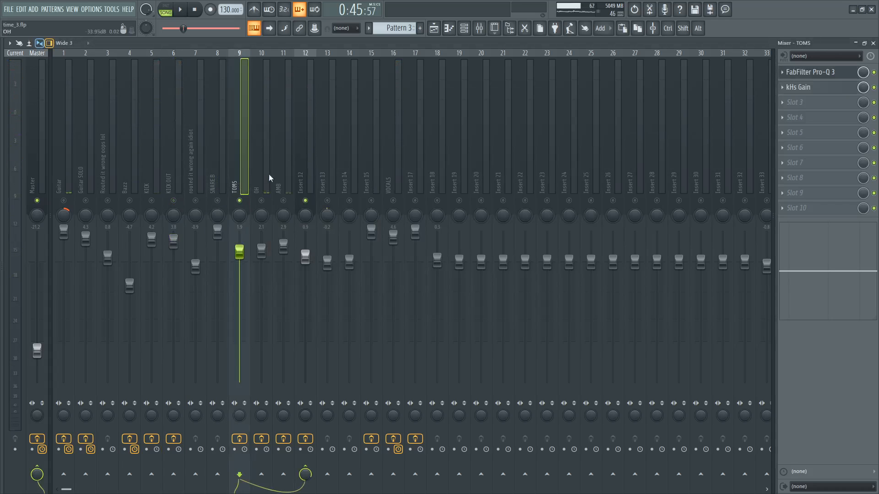
pyautogui.press('space')
pyautogui.click(873, 87)
pyautogui.click(874, 72)
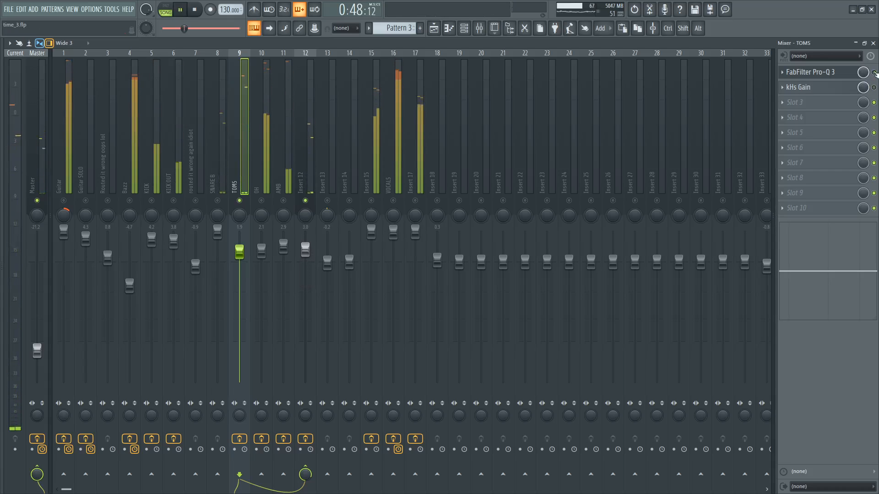
pyautogui.press('space')
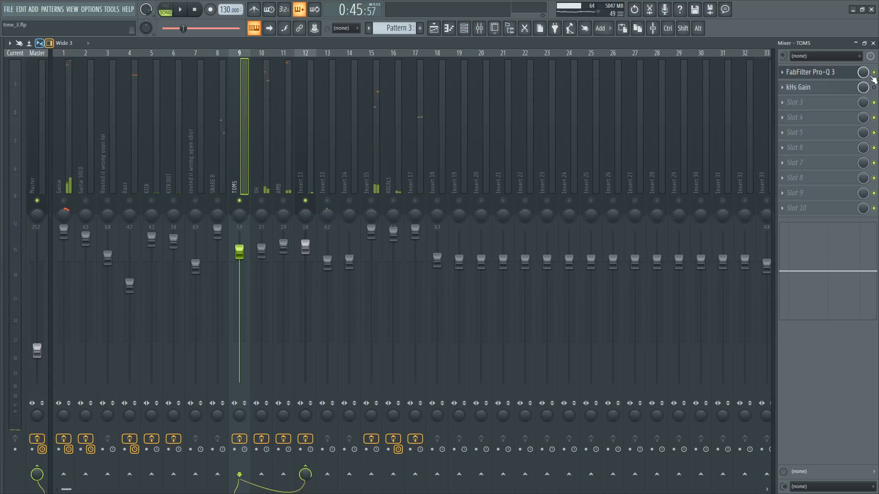
pyautogui.press('space')
pyautogui.press('space')
# Step: Solo the OH track, bypass its FabFilter Pro-C 2 and Pro-Q 3, and examine the Pro-C 2 compressor settings
pyautogui.click(252, 179)
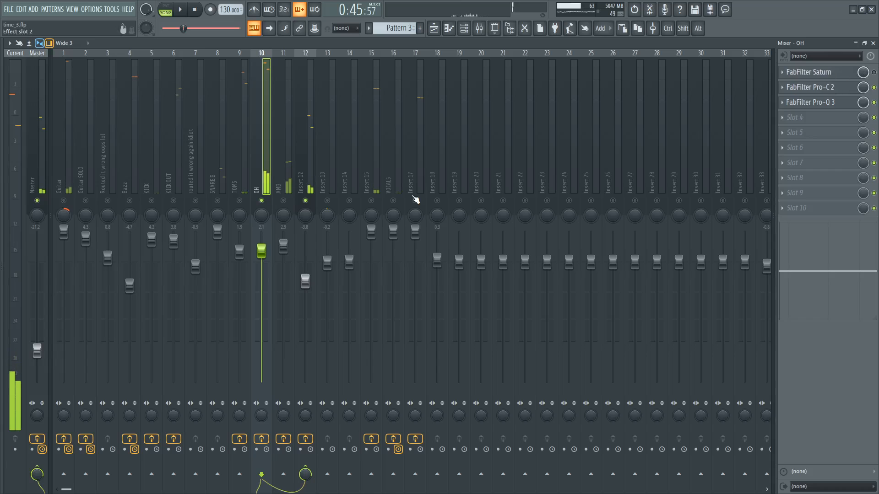
pyautogui.moveTo(319, 154); pyautogui.dragTo(417, 86)
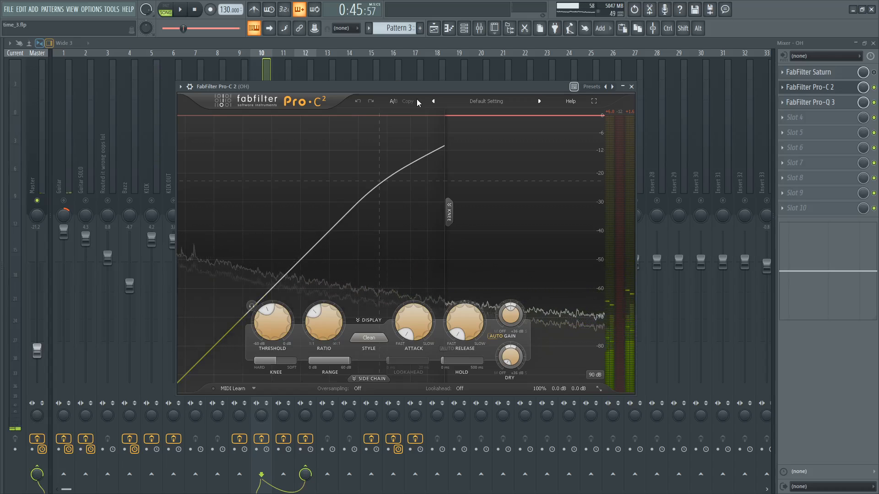
pyautogui.moveTo(311, 87); pyautogui.dragTo(435, 68)
pyautogui.click(874, 88)
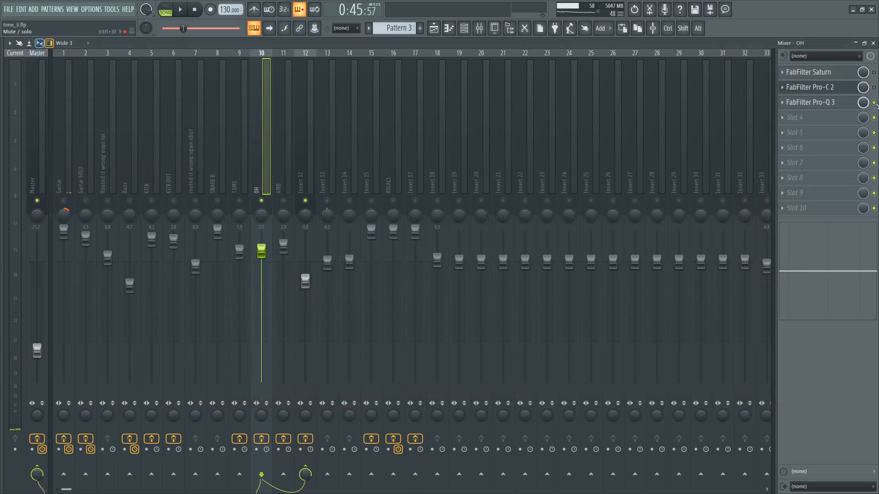
pyautogui.click(844, 89)
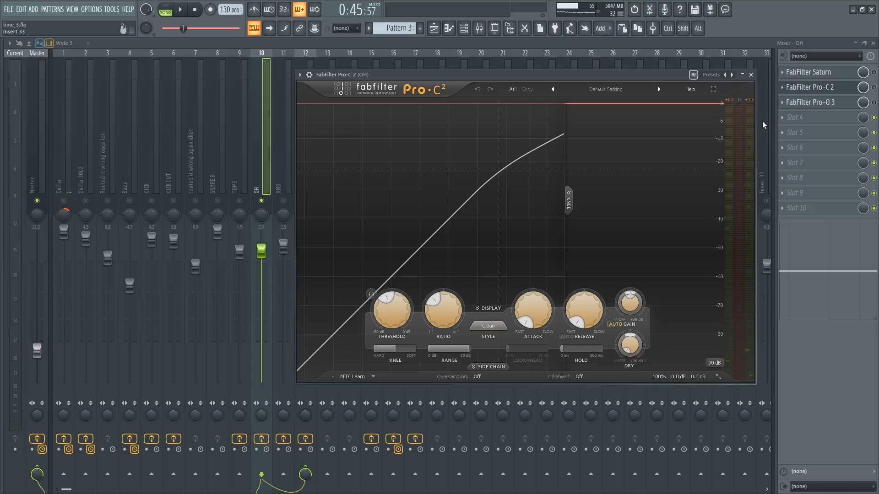
pyautogui.moveTo(571, 77)
pyautogui.mouseDown()
pyautogui.moveTo(579, 76)
pyautogui.moveTo(573, 62)
pyautogui.moveTo(563, 77)
pyautogui.mouseUp()
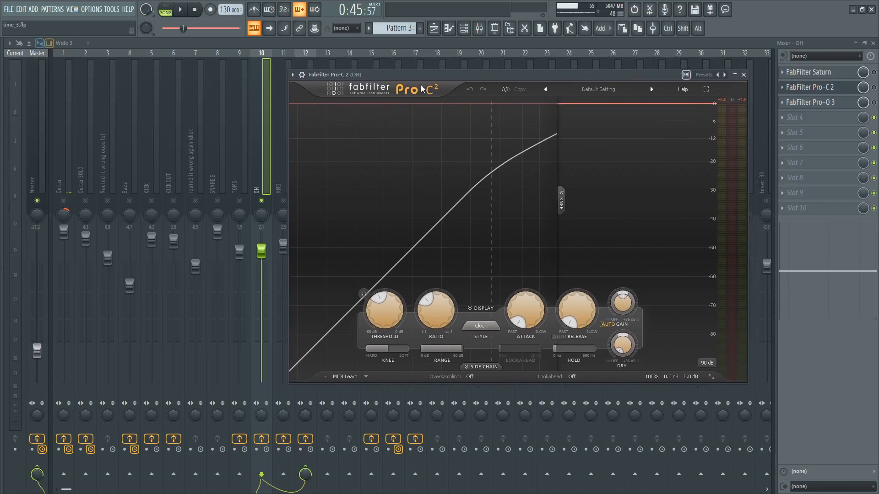
pyautogui.moveTo(399, 81); pyautogui.dragTo(387, 85)
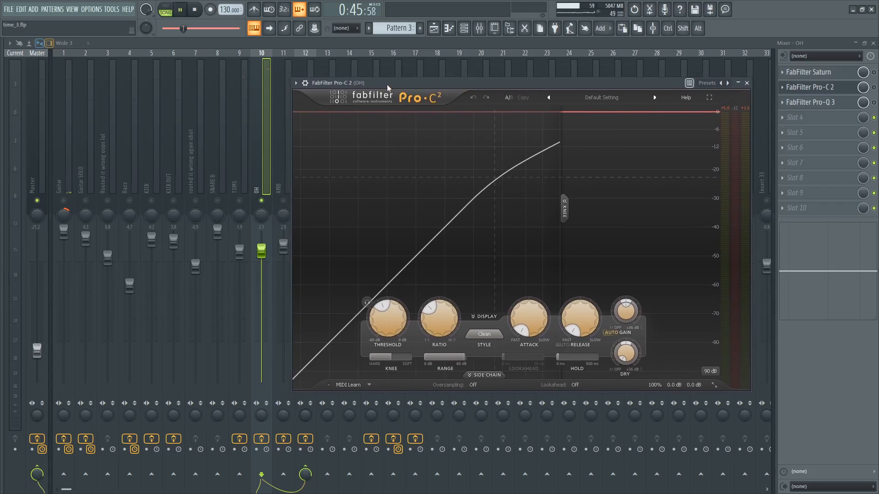
# Step: Play the soloed OH track with FabFilter Pro-C 2 bypassed and enabled to compare the compression, leaving it enabled
pyautogui.press('space')
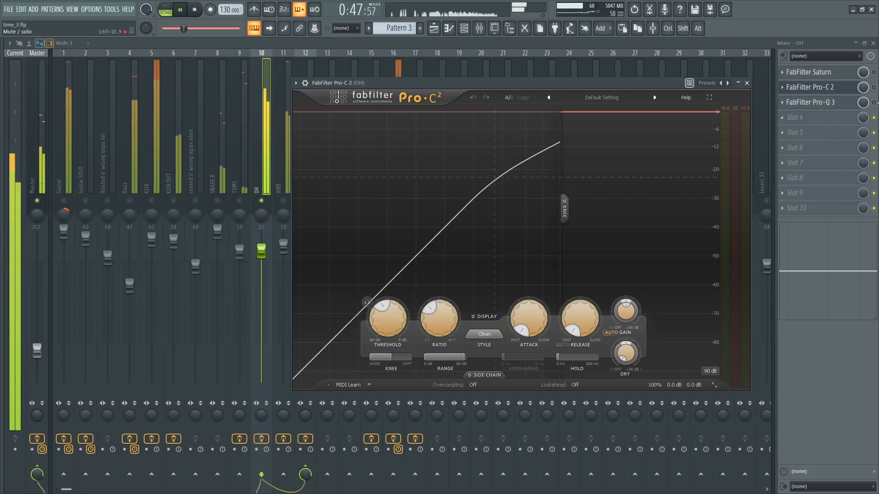
pyautogui.click(873, 87)
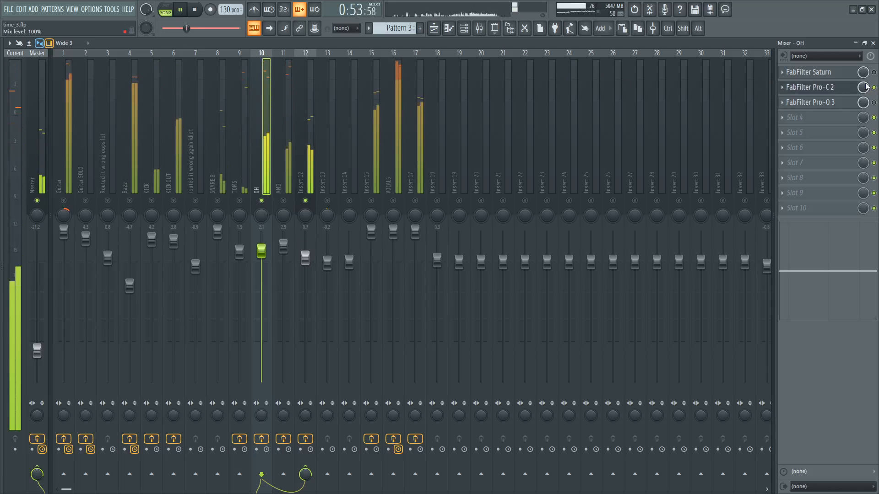
pyautogui.press('space')
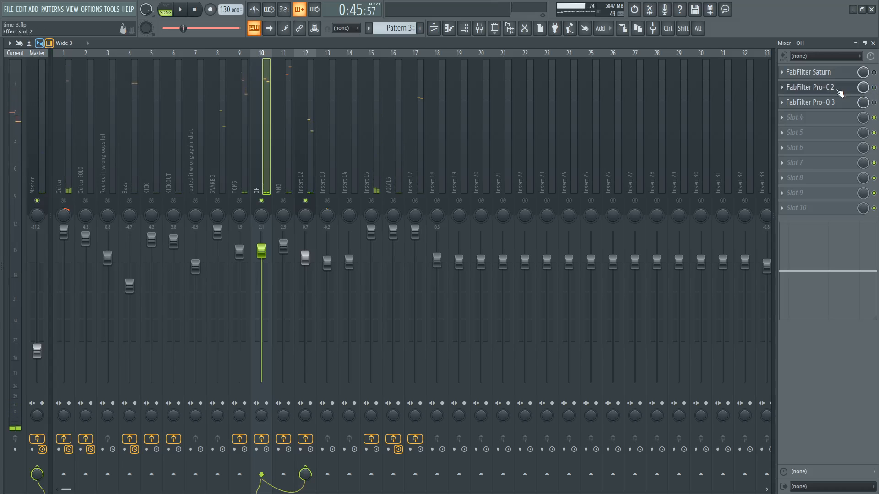
pyautogui.press('space')
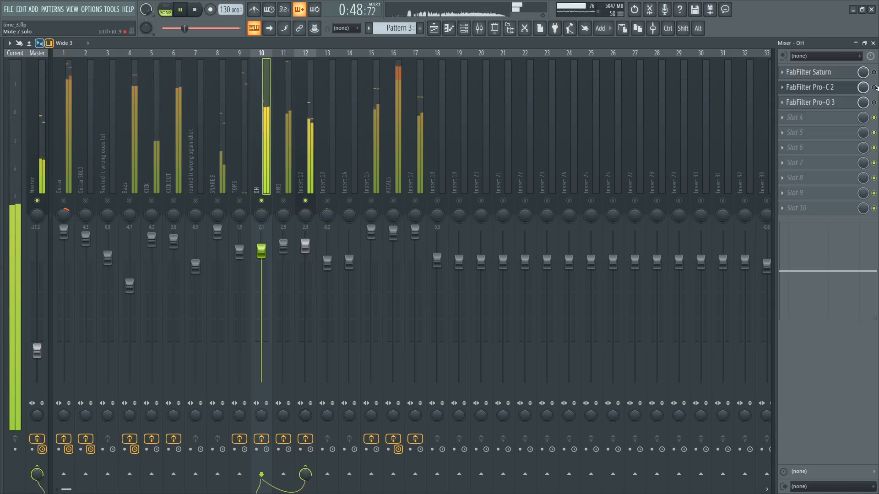
pyautogui.press('space')
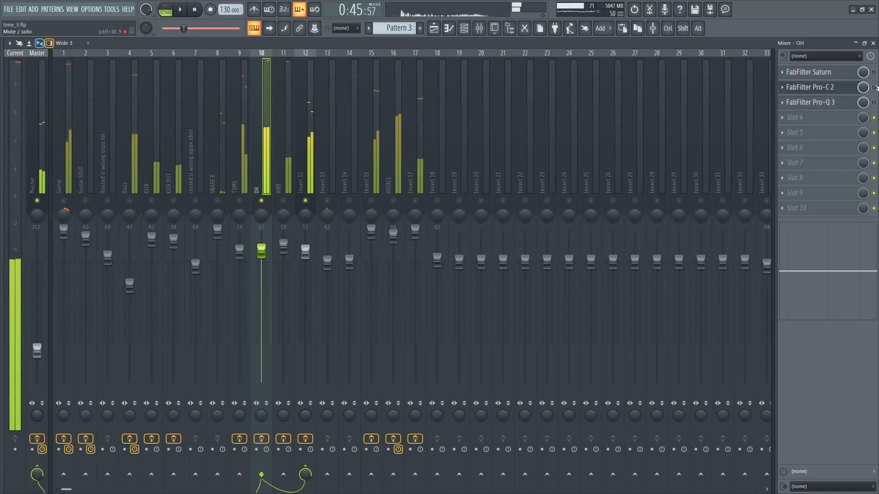
pyautogui.click(874, 86)
pyautogui.press('space')
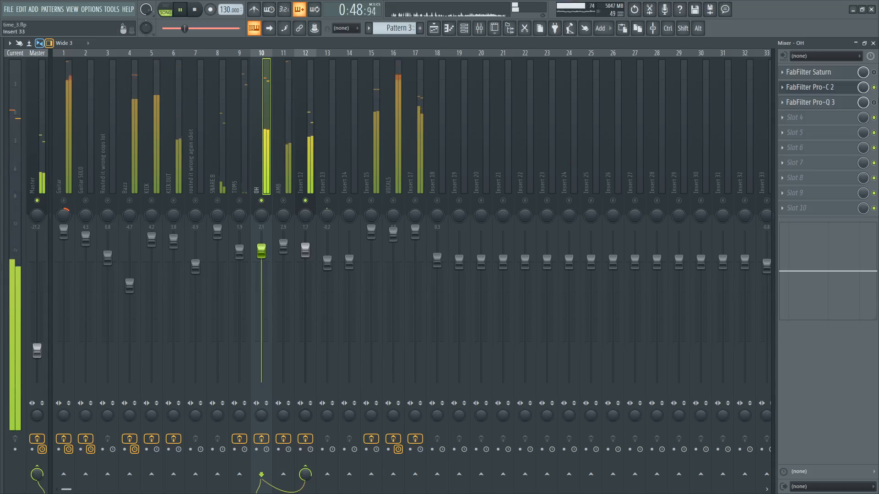
pyautogui.press('space')
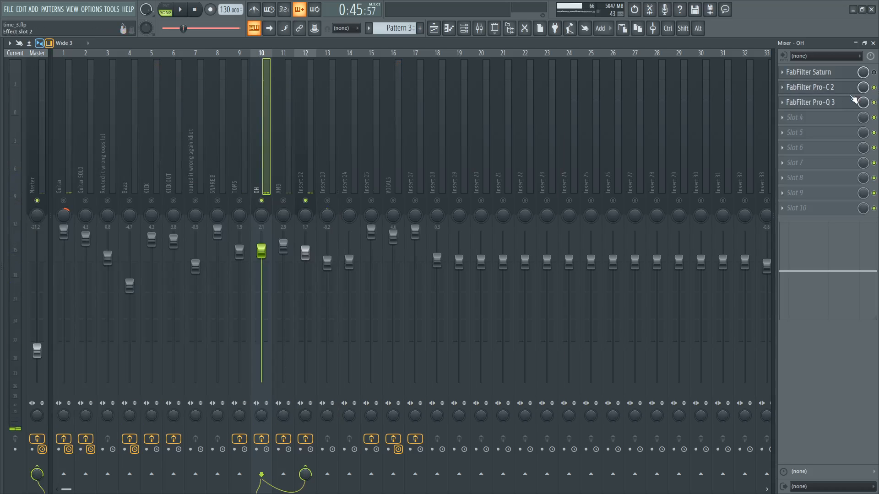
# Step: Examine the FabFilter Pro-Q 3 curve on OH, then solo the AMB track and open its Pro-Q 3 window
pyautogui.click(820, 106)
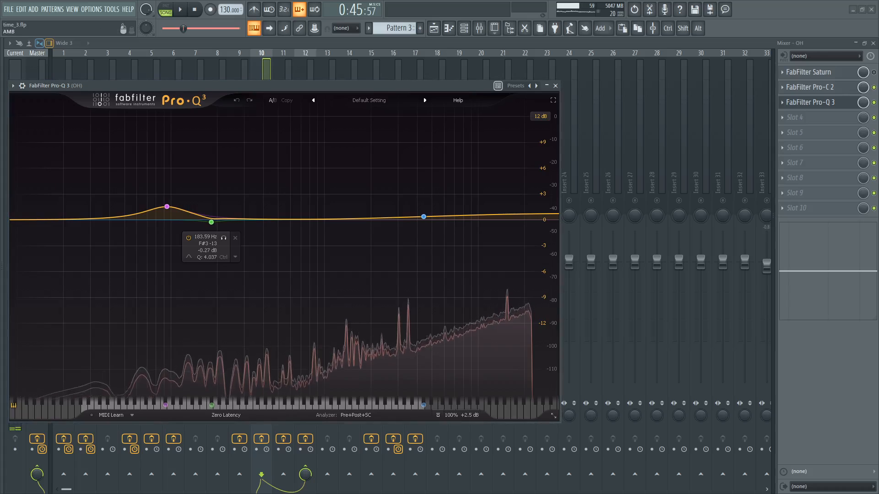
pyautogui.click(284, 70)
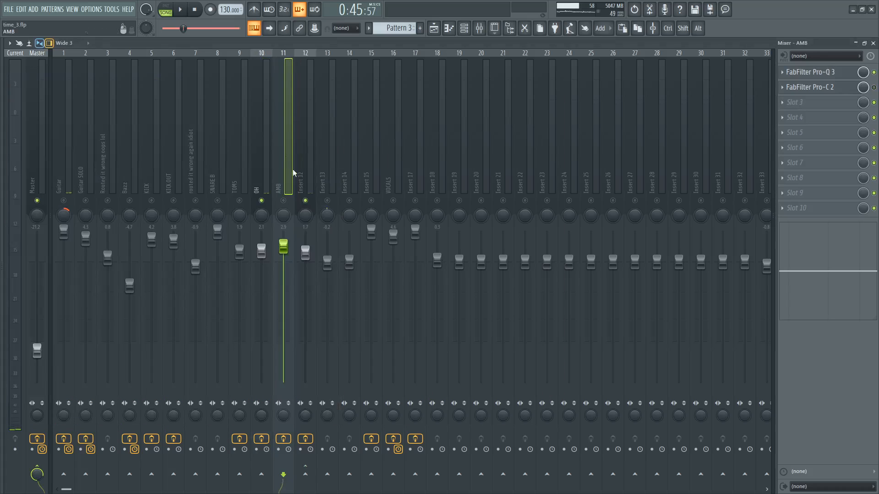
pyautogui.click(816, 76)
pyautogui.moveTo(302, 88); pyautogui.dragTo(443, 105)
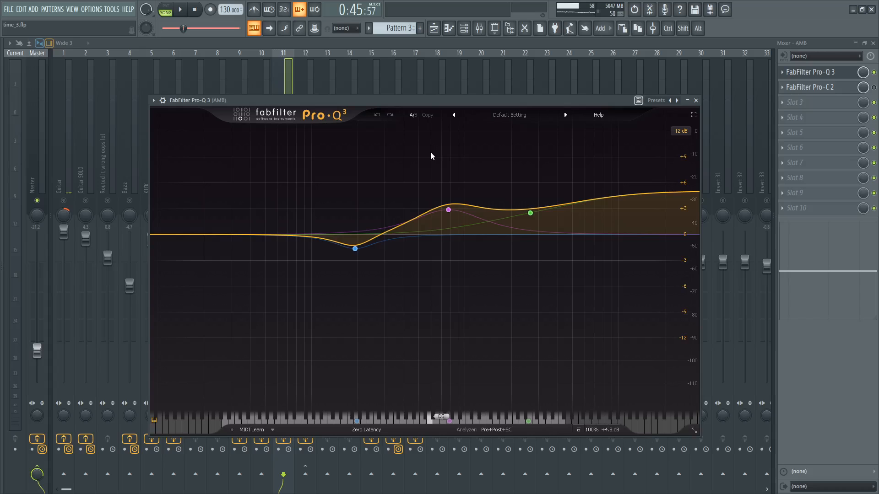
pyautogui.moveTo(388, 99); pyautogui.dragTo(399, 75)
# Step: Play the soloed AMB track while watching its FabFilter Pro-Q 3 analyzer and review the EQ curve
pyautogui.press('space')
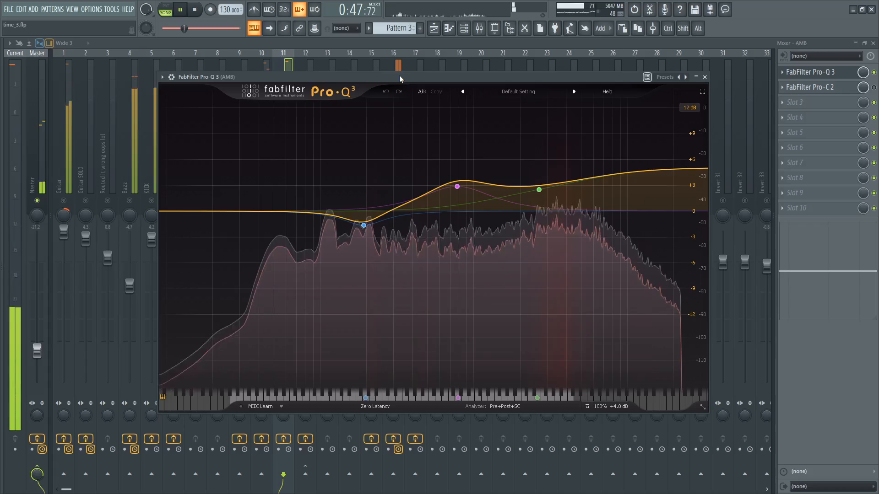
pyautogui.press('space')
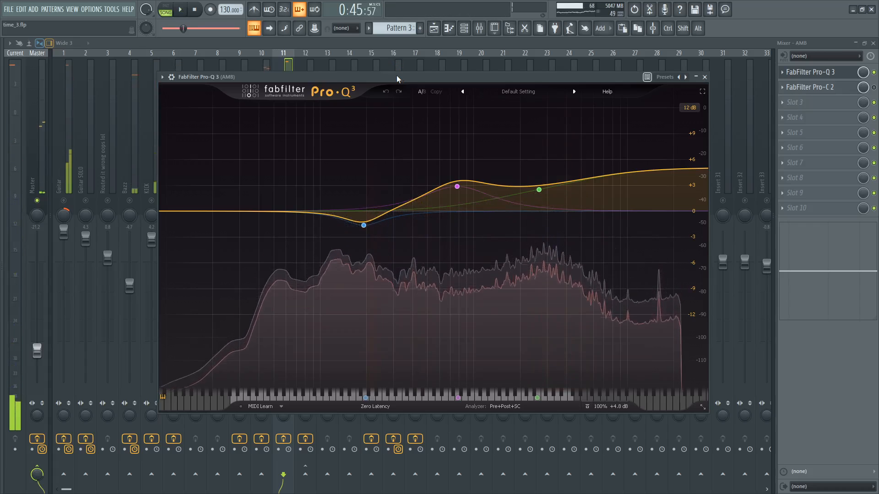
pyautogui.moveTo(396, 75); pyautogui.dragTo(363, 169)
pyautogui.moveTo(287, 172); pyautogui.dragTo(270, 153)
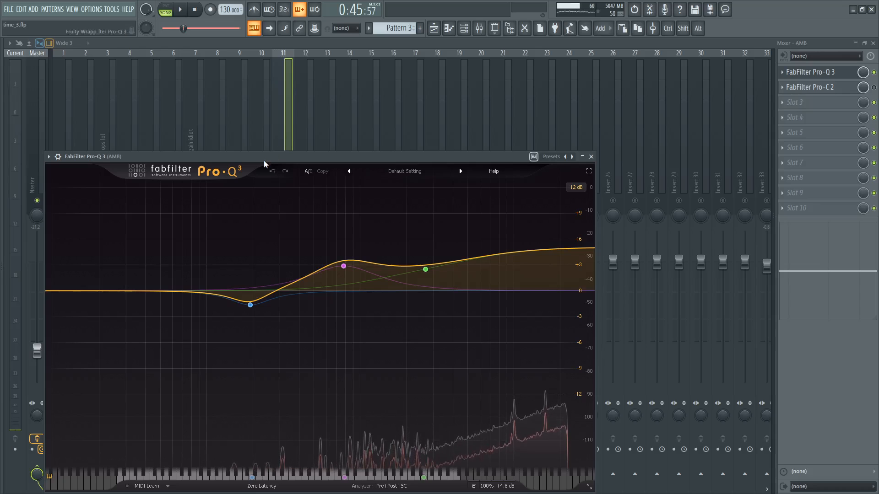
pyautogui.moveTo(264, 160)
pyautogui.mouseDown()
pyautogui.moveTo(329, 141)
pyautogui.moveTo(269, 169)
pyautogui.mouseUp()
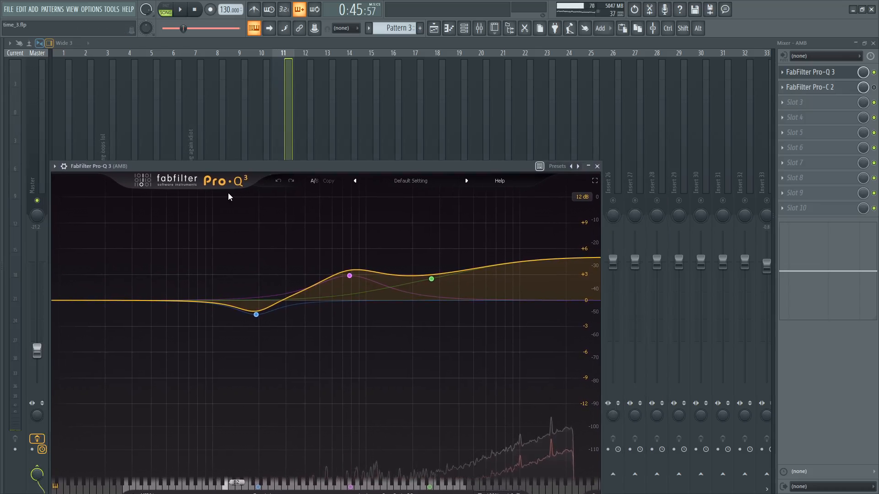
# Step: Close the AMB Pro-Q 3 window and alternate the solo between the AMB and OH tracks, ending on OH
pyautogui.click(242, 134)
pyautogui.click(271, 176)
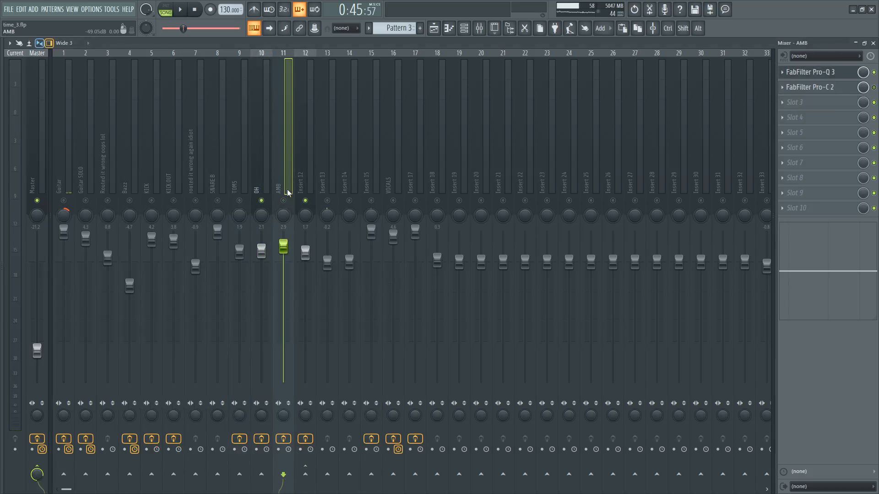
pyautogui.click(284, 201)
pyautogui.click(284, 201)
pyautogui.click(284, 172)
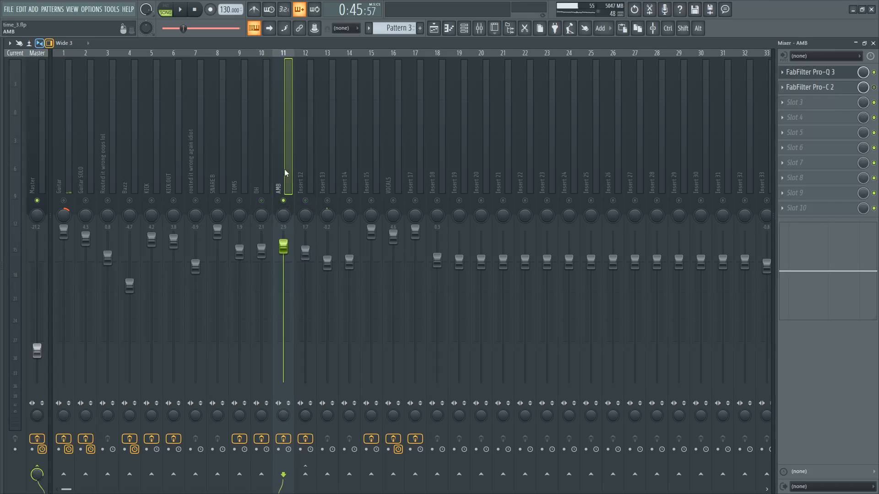
pyautogui.click(255, 172)
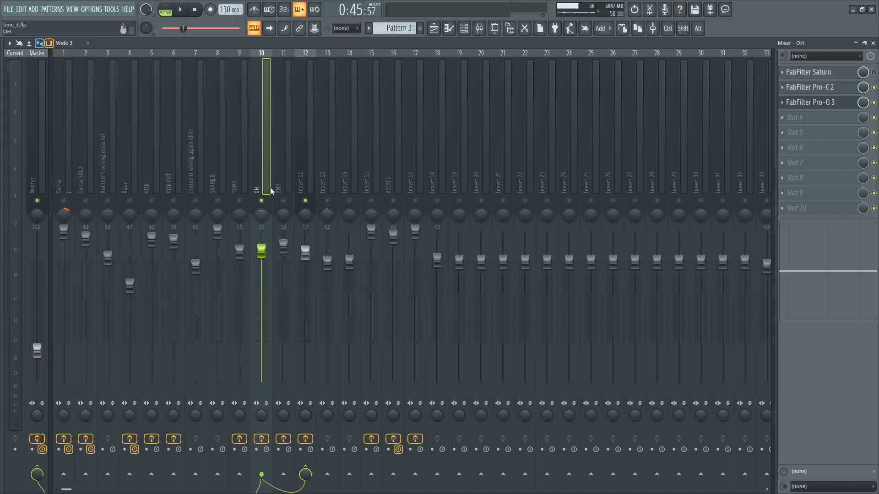
# Step: Play the soloed OH track, switch the solo to AMB, and play that track to compare overheads and ambience
pyautogui.press('space')
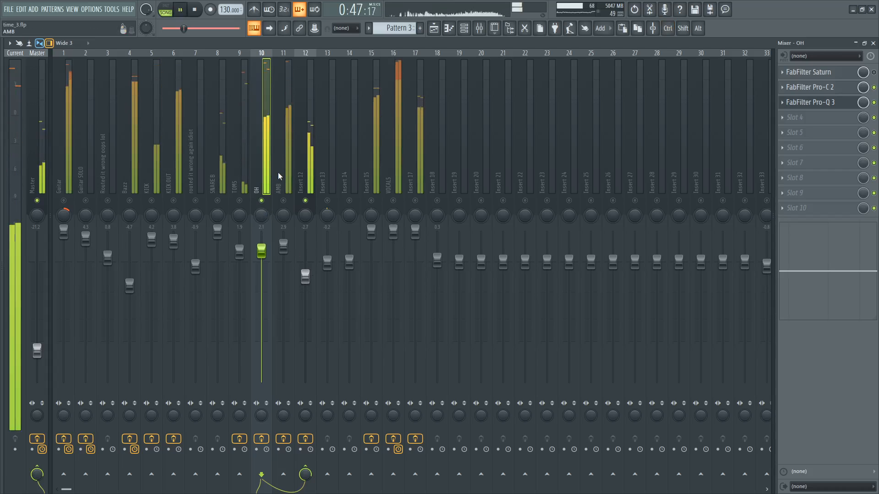
pyautogui.click(278, 181)
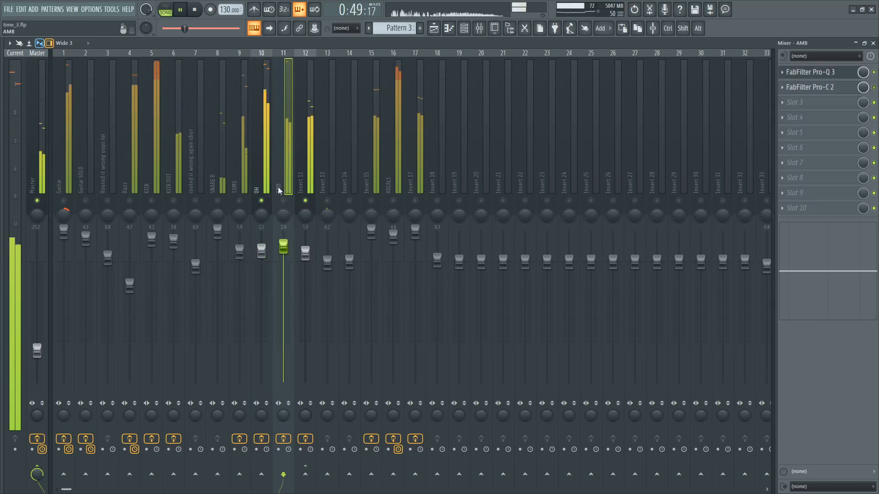
pyautogui.press('space')
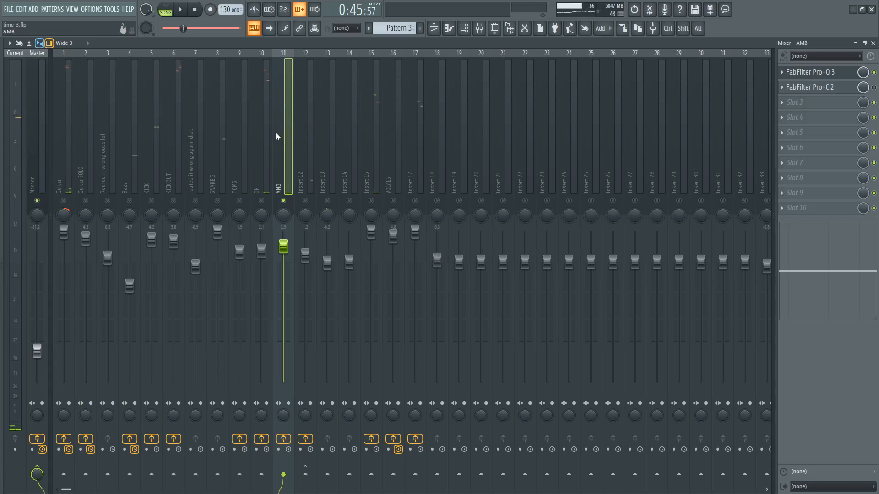
pyautogui.press('space')
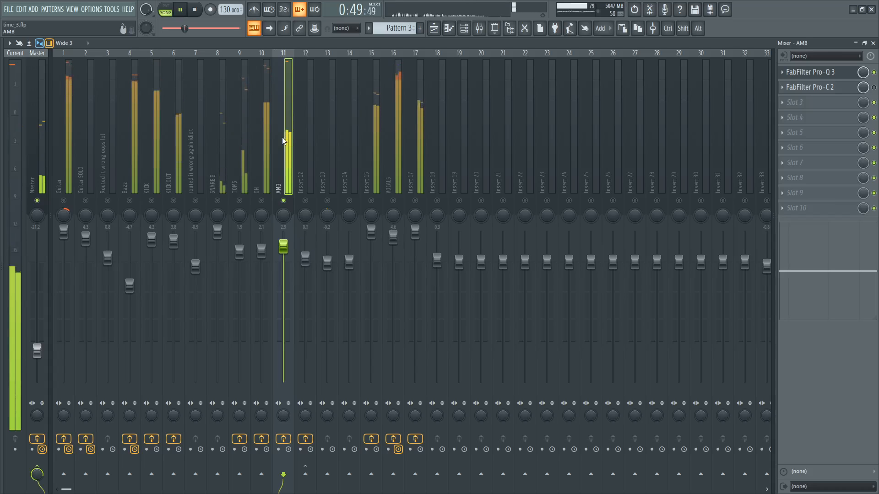
pyautogui.press('space')
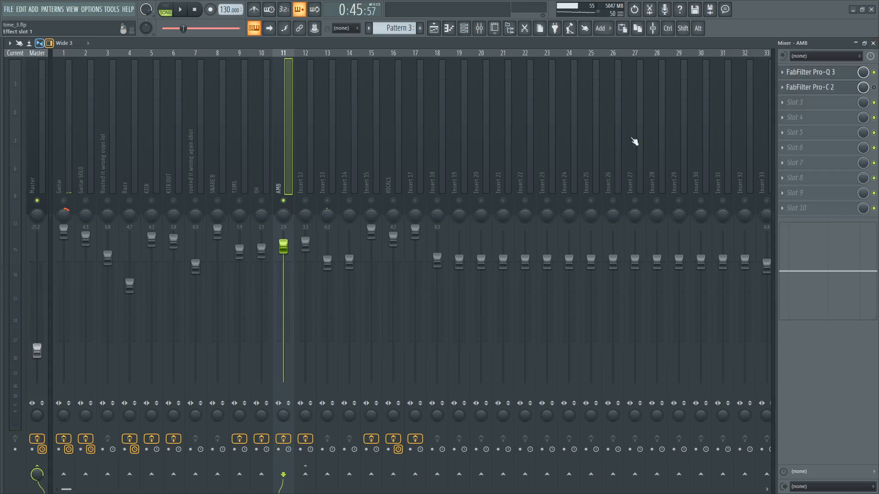
# Step: Reopen FabFilter Pro-Q 3 on the AMB track and reposition its window to examine the EQ bands
pyautogui.click(810, 73)
pyautogui.moveTo(334, 168)
pyautogui.mouseDown()
pyautogui.moveTo(364, 56)
pyautogui.moveTo(376, 179)
pyautogui.moveTo(340, 166)
pyautogui.mouseUp()
pyautogui.moveTo(410, 158); pyautogui.dragTo(412, 128)
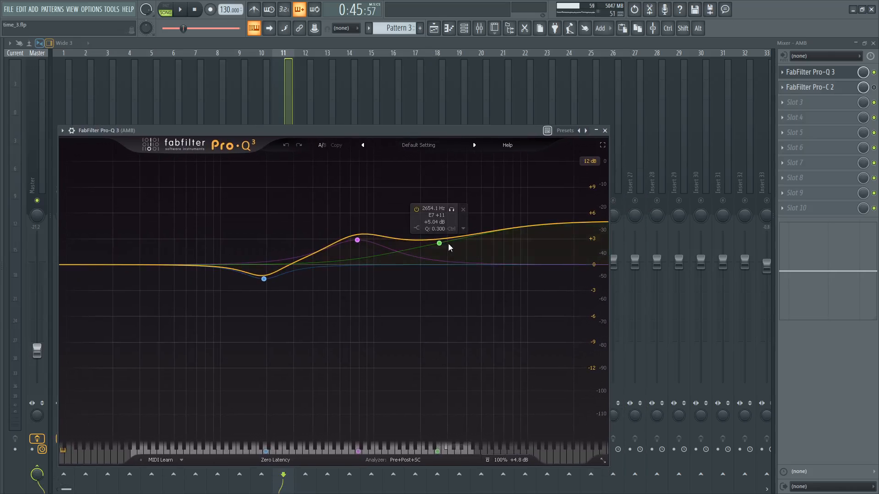
# Step: Select Insert 12, solo the KICK OUT track, and play it briefly to hear its reverb send
pyautogui.click(303, 121)
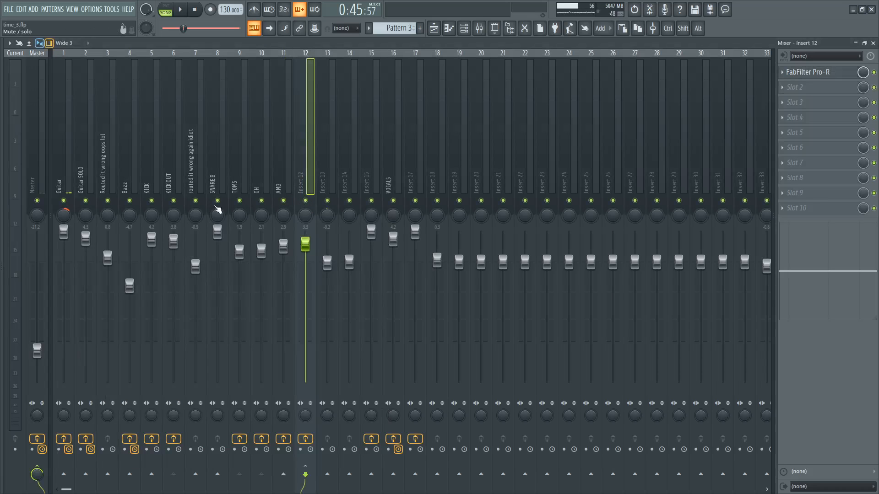
pyautogui.rightClick(194, 201)
pyautogui.rightClick(171, 202)
pyautogui.press('space')
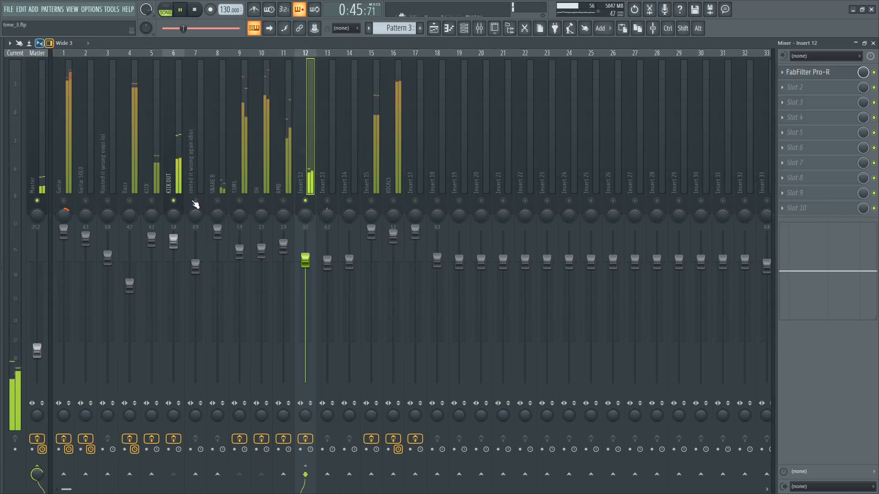
pyautogui.press('space')
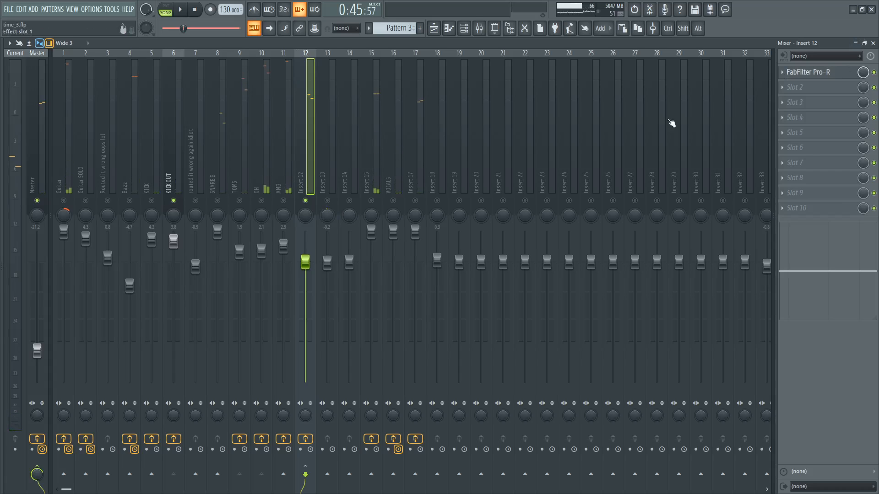
# Step: Review the effect slots of the drum tracks from AMB back to KICK, and open FabFilter Pro-R on Insert 12
pyautogui.click(277, 120)
pyautogui.click(254, 122)
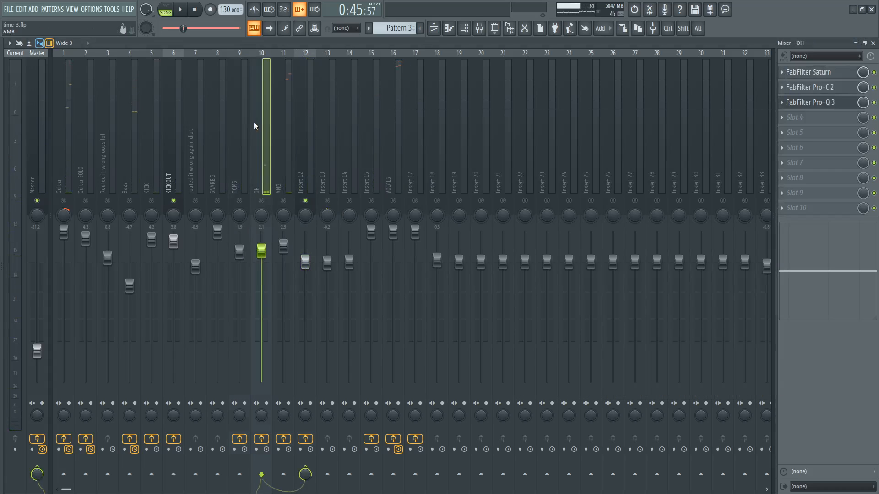
pyautogui.click(235, 125)
pyautogui.click(214, 130)
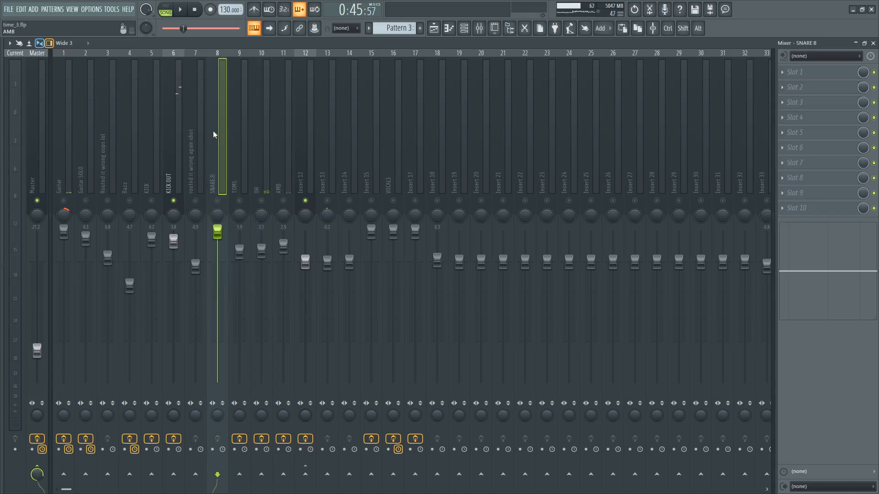
pyautogui.click(209, 131)
pyautogui.click(183, 135)
pyautogui.click(152, 142)
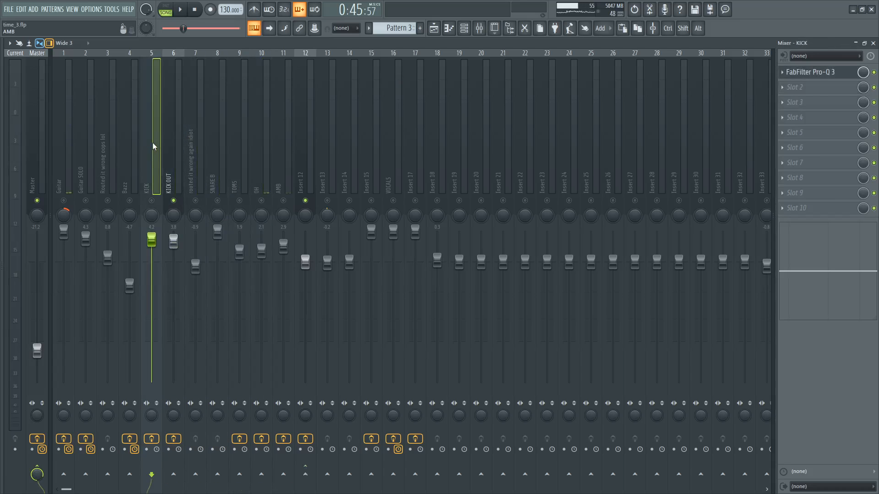
pyautogui.click(202, 139)
pyautogui.click(300, 138)
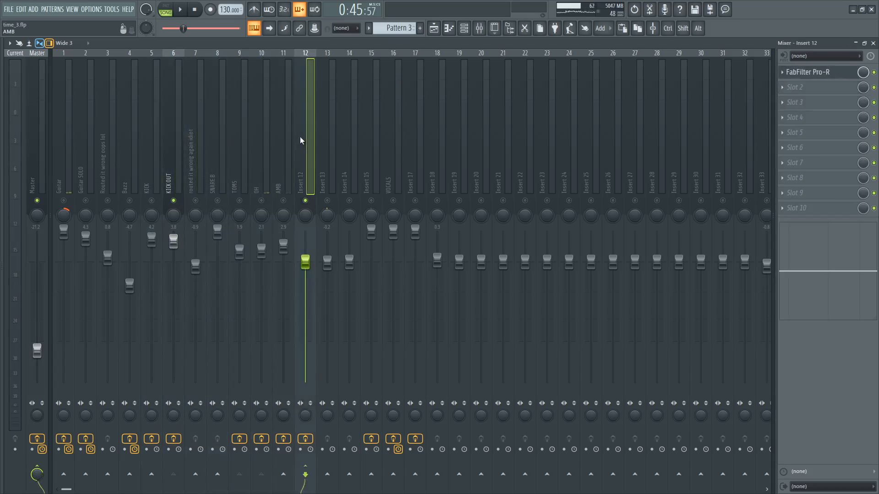
pyautogui.click(823, 72)
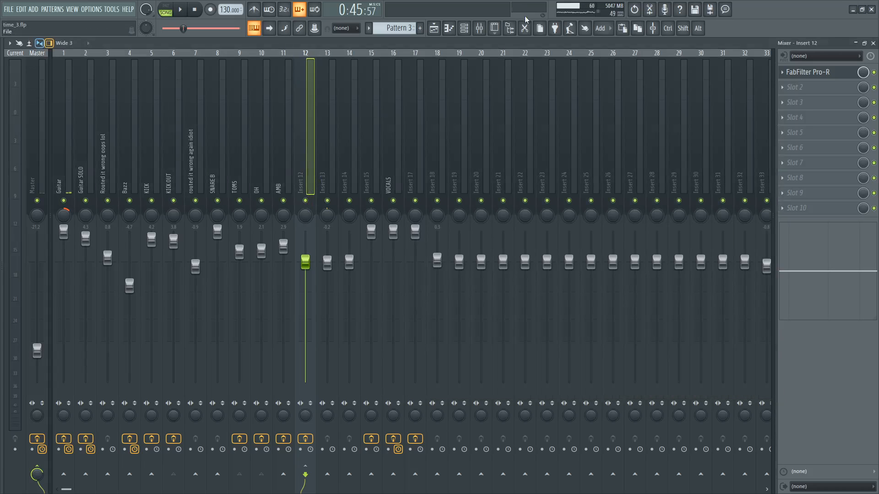
# Step: Open the Kontakt instrument from the Channel rack and reposition its window to show Session Strings Pro 2
pyautogui.click(464, 28)
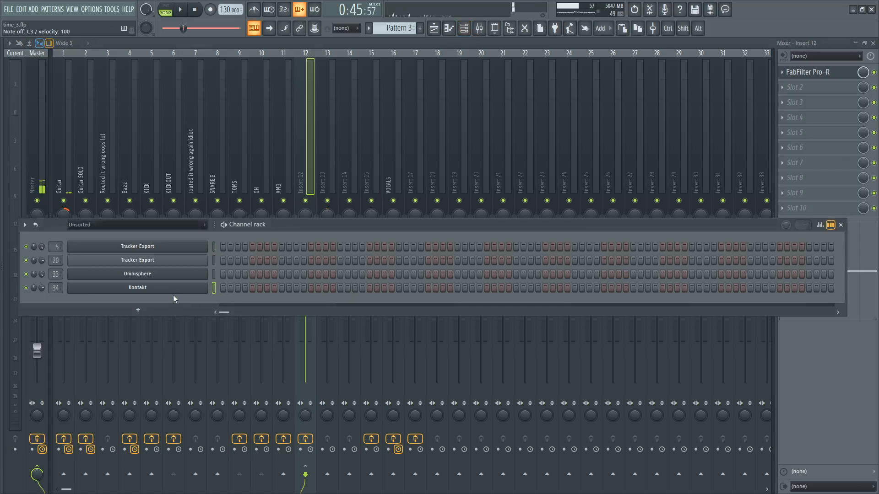
pyautogui.click(138, 288)
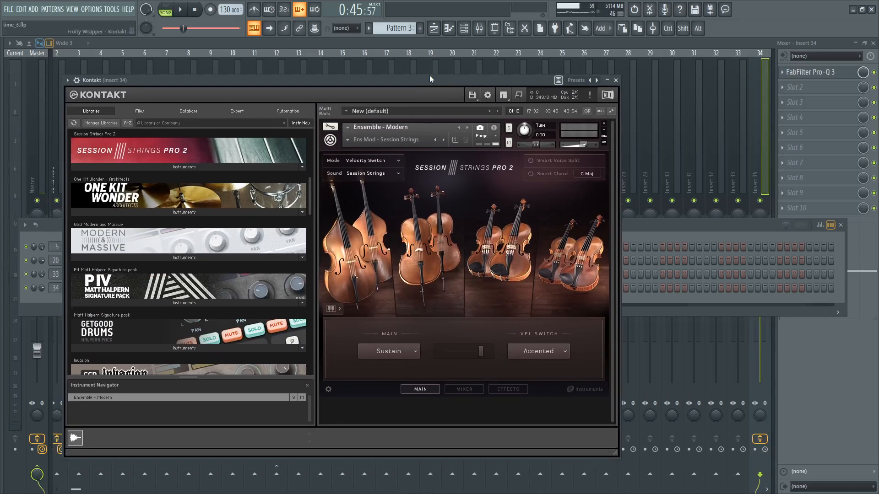
pyautogui.moveTo(429, 77); pyautogui.dragTo(455, 69)
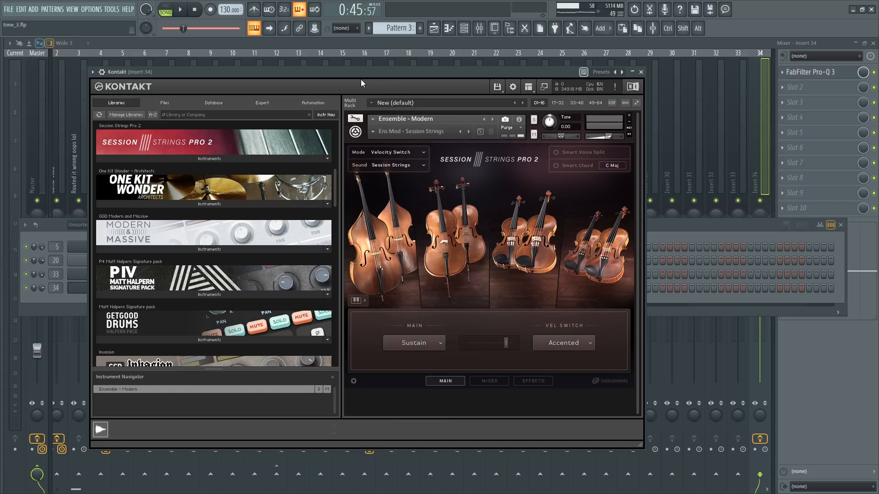
# Step: Browse Kontakt's installed instrument libraries and move its window out of the way
pyautogui.scroll(-10, 268, 245)
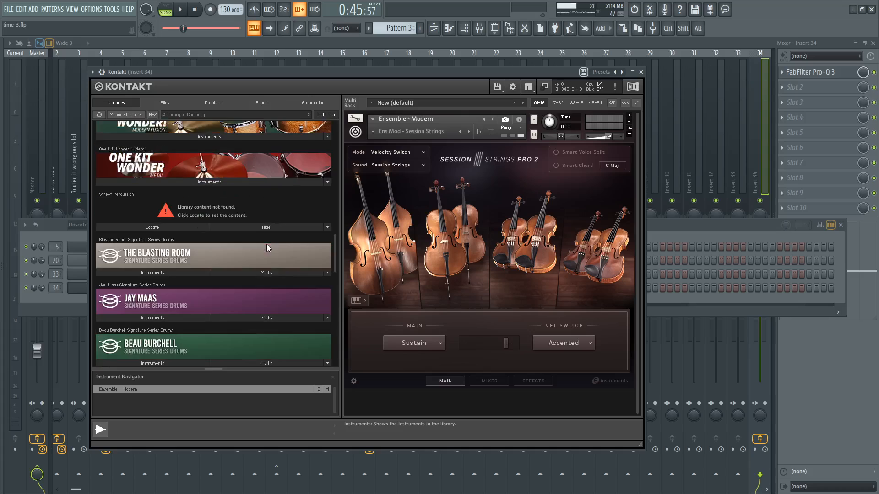
pyautogui.scroll(-10, 268, 249)
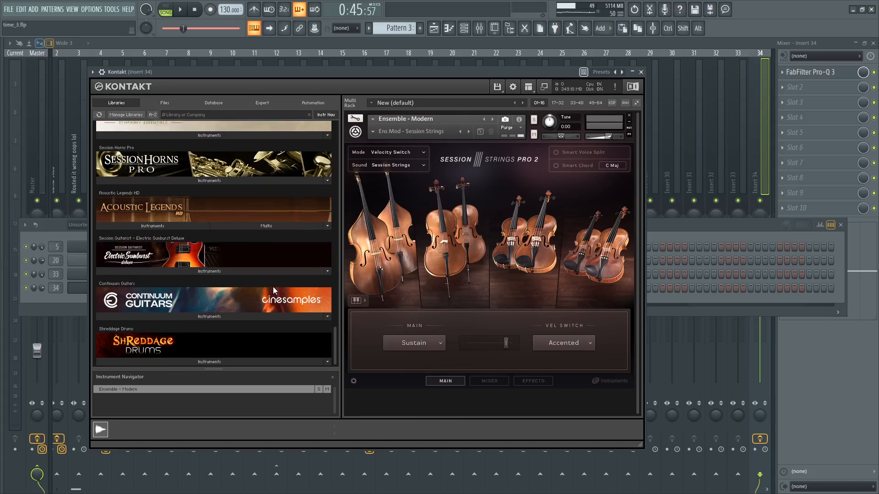
pyautogui.scroll(6, 248, 289)
pyautogui.scroll(12, 244, 285)
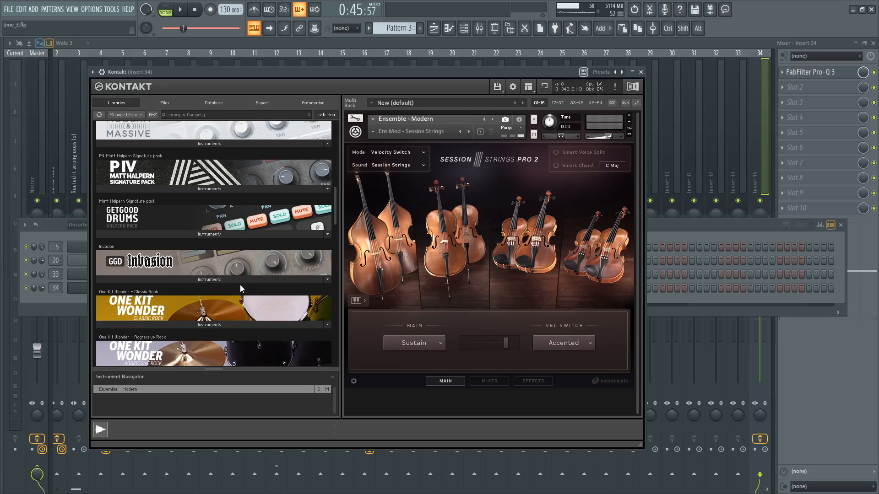
pyautogui.scroll(-3, 240, 285)
pyautogui.scroll(-2, 319, 258)
pyautogui.scroll(2, 319, 258)
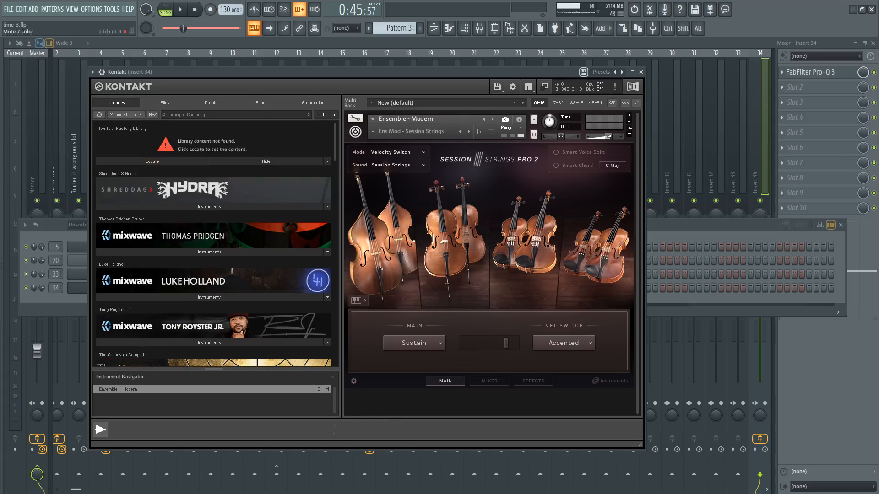
pyautogui.moveTo(447, 67); pyautogui.dragTo(200, 375)
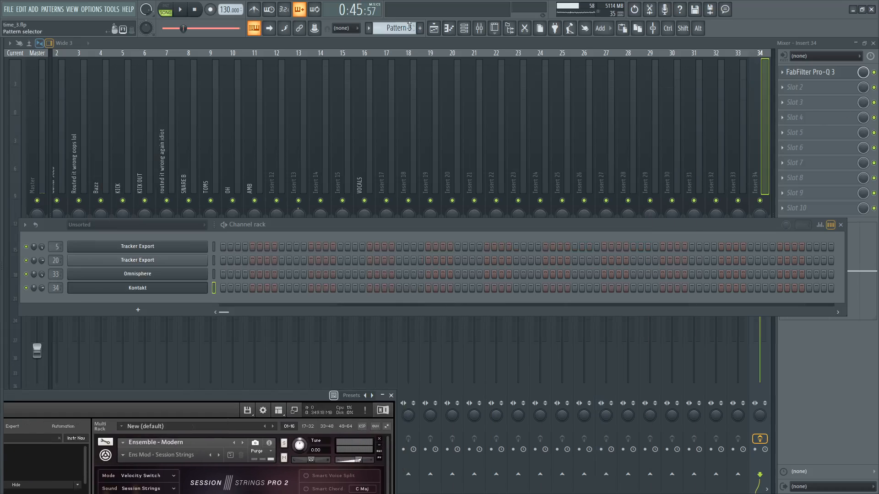
# Step: Show the Playlist, place the playhead at bar 26, solo Track 8, and start playing its Pattern 1 strings
pyautogui.click(433, 28)
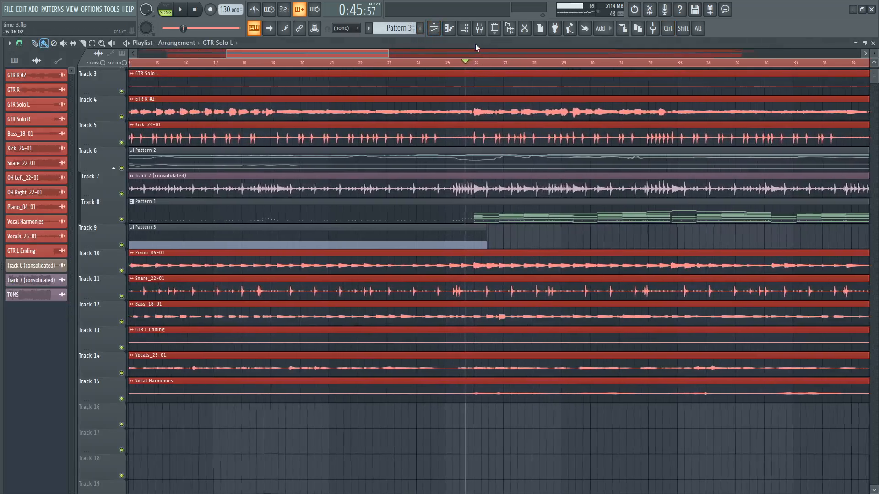
pyautogui.click(476, 63)
pyautogui.rightClick(121, 219)
pyautogui.press('space')
pyautogui.scroll(2, 522, 242)
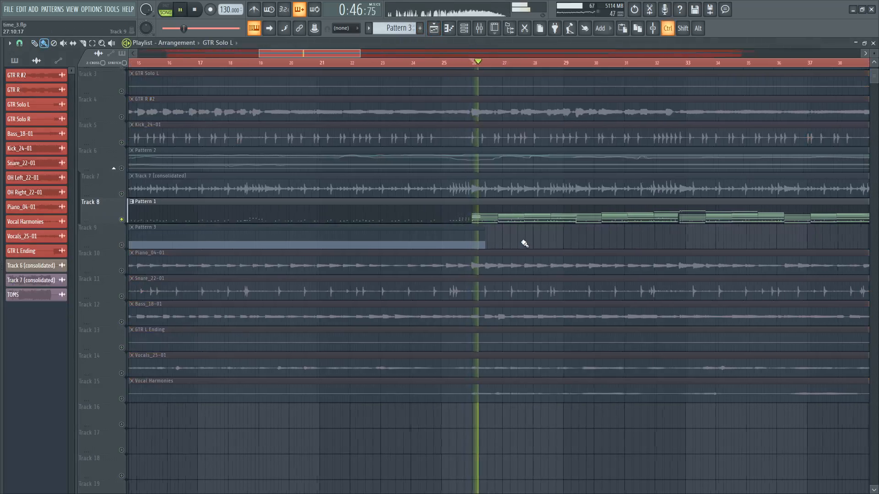
# Step: Listen to soloed Track 8 while checking the mixer levels and reviewing Pattern 1's string sections across the Playlist, and stop playback
pyautogui.click(480, 28)
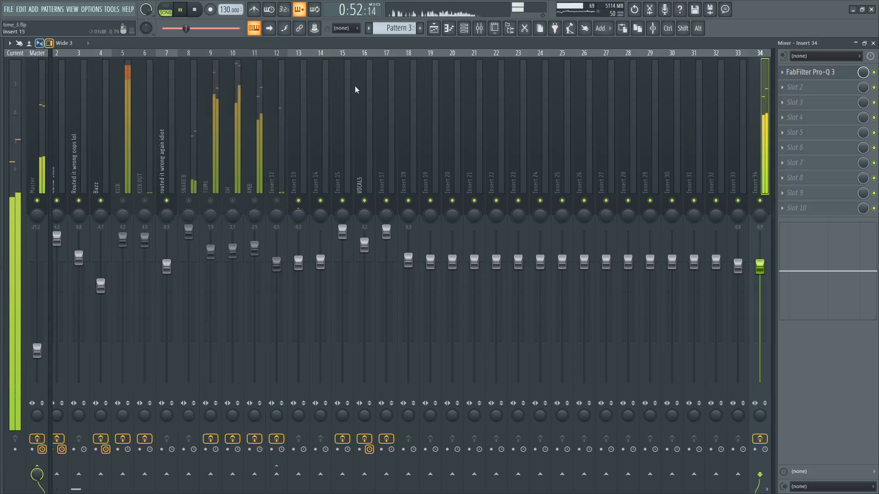
pyautogui.click(443, 28)
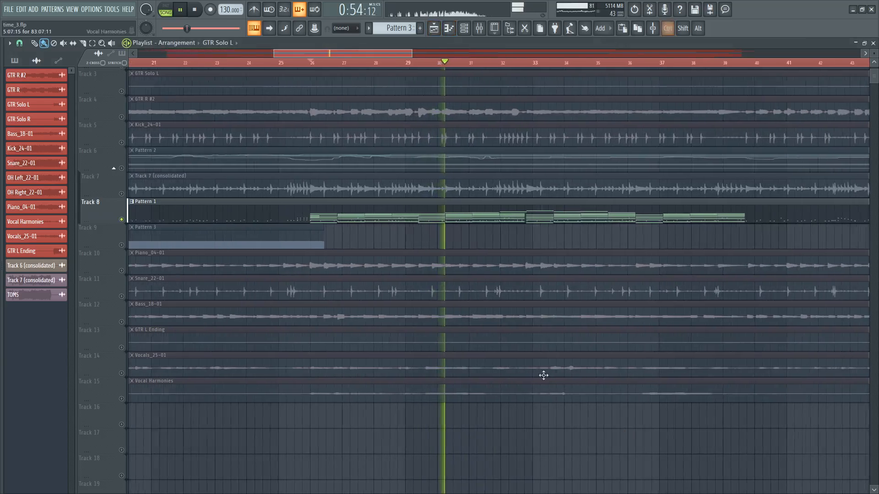
pyautogui.scroll(4, 447, 308)
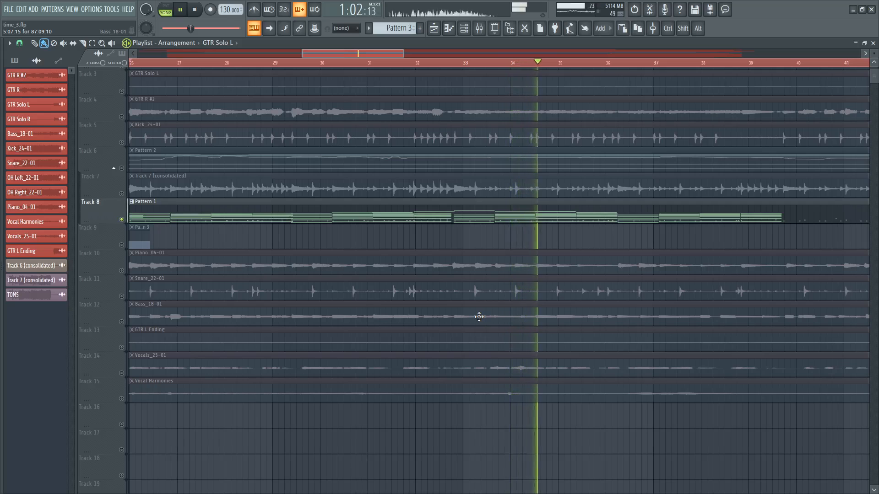
pyautogui.scroll(-5, 485, 320)
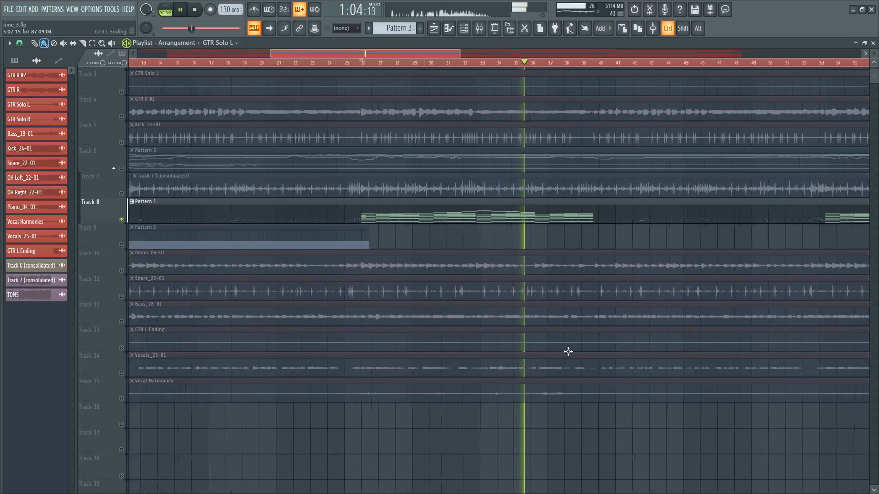
pyautogui.scroll(3, 566, 352)
pyautogui.scroll(4, 584, 383)
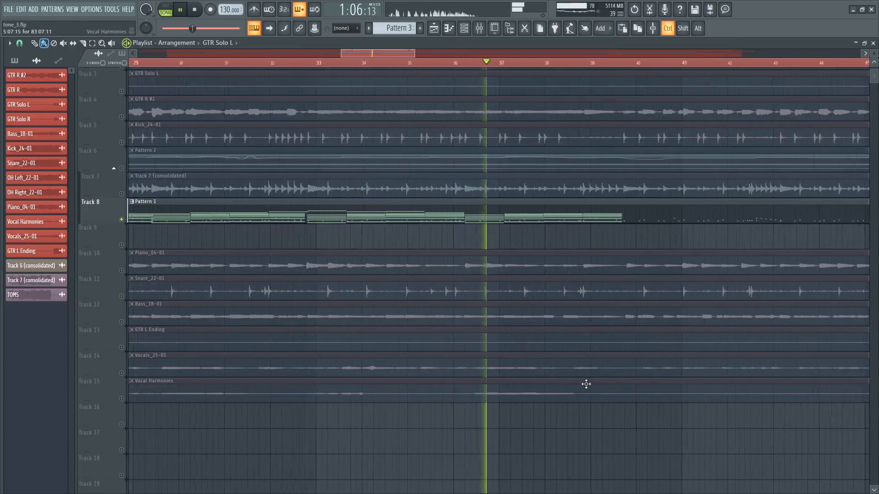
pyautogui.scroll(-6, 586, 384)
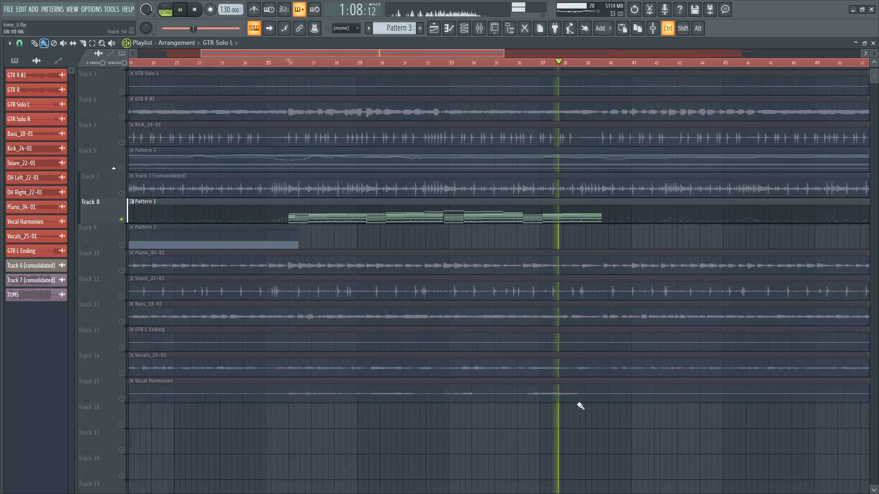
pyautogui.scroll(-2, 778, 375)
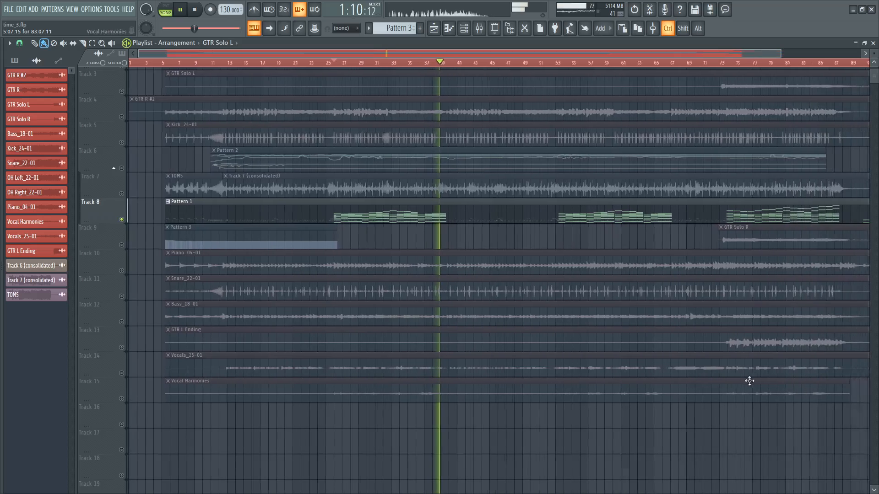
pyautogui.scroll(2, 687, 329)
pyautogui.scroll(1, 606, 240)
pyautogui.press('space')
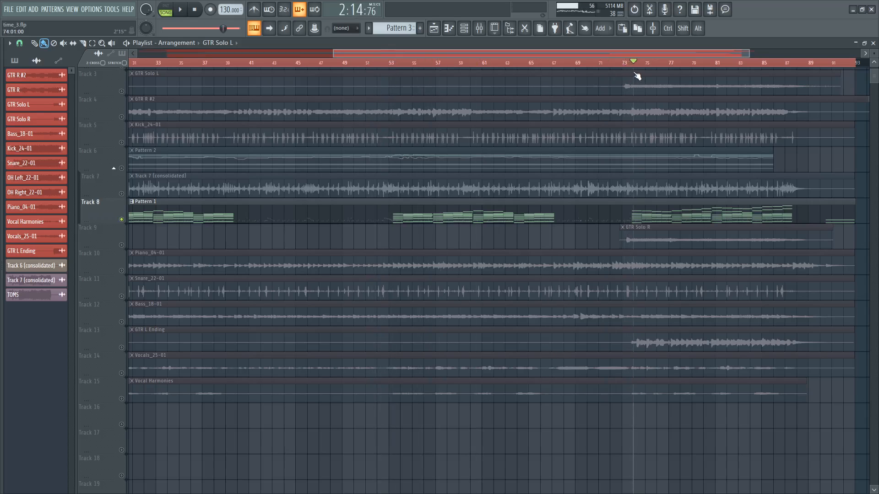
# Step: Place the playhead just before bar 74, listen to soloed Track 8's final Pattern 1 strings section, and stop playback
pyautogui.scroll(5, 638, 76)
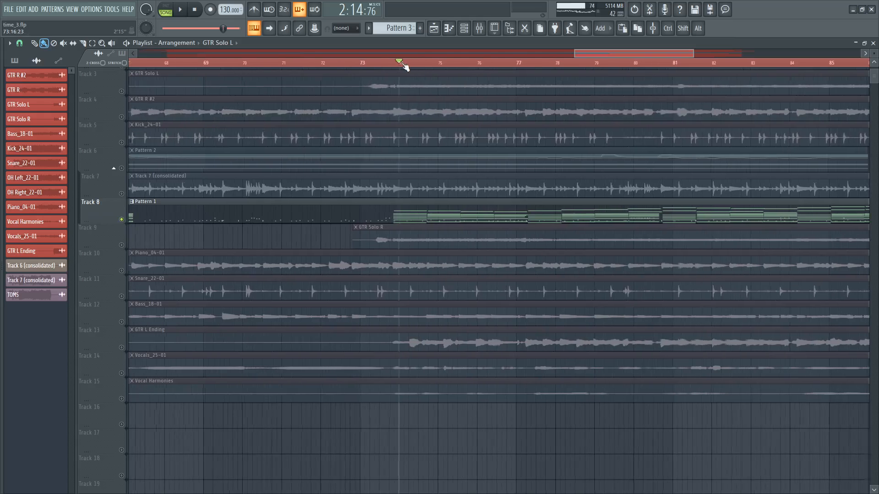
pyautogui.moveTo(405, 67); pyautogui.dragTo(388, 68)
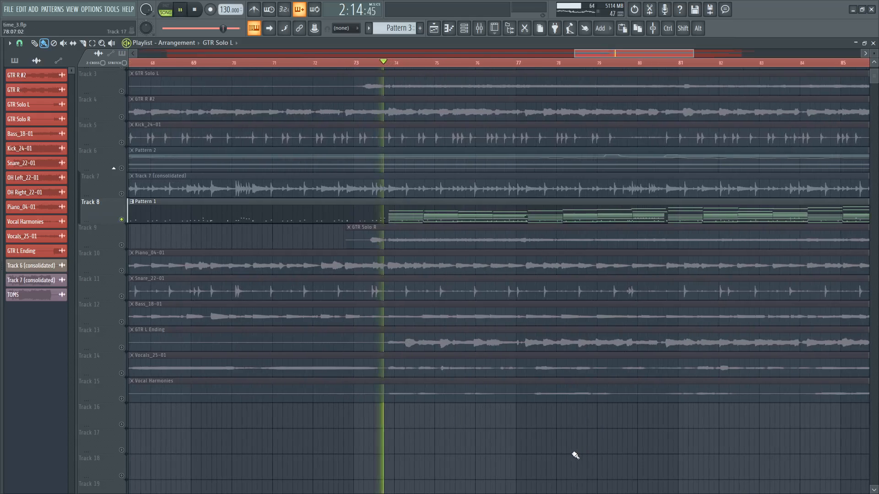
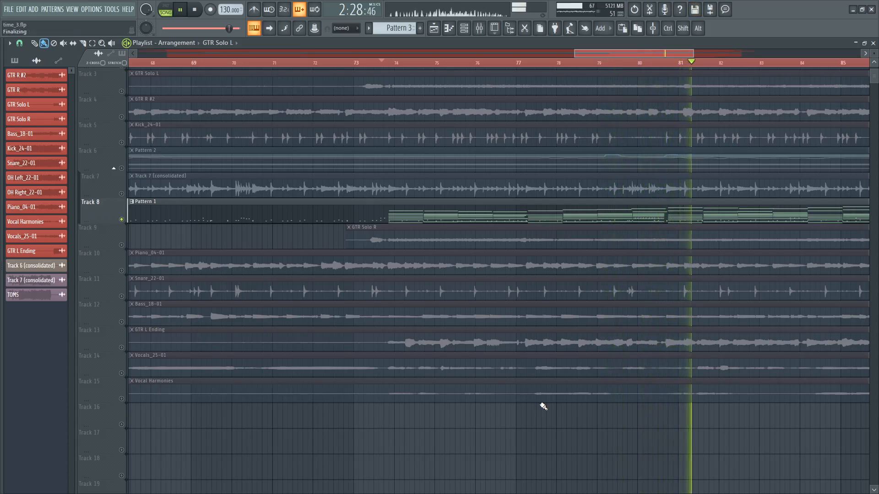
pyautogui.scroll(-3, 632, 382)
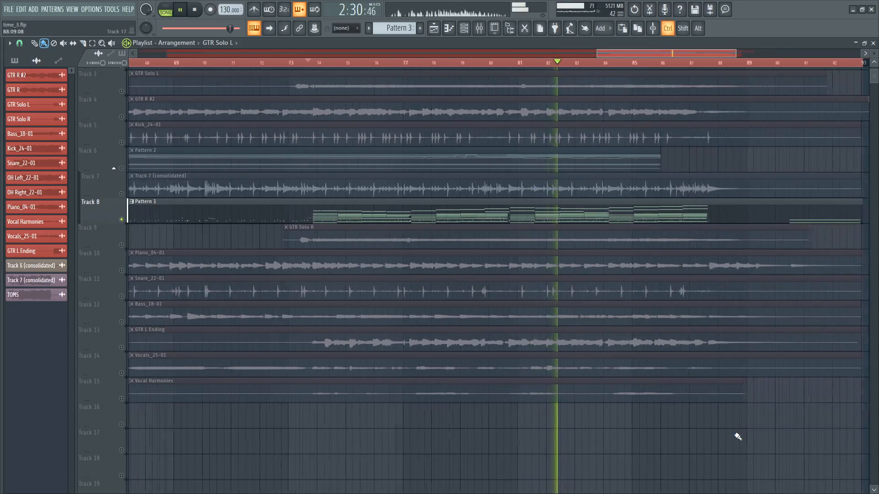
pyautogui.scroll(5, 738, 436)
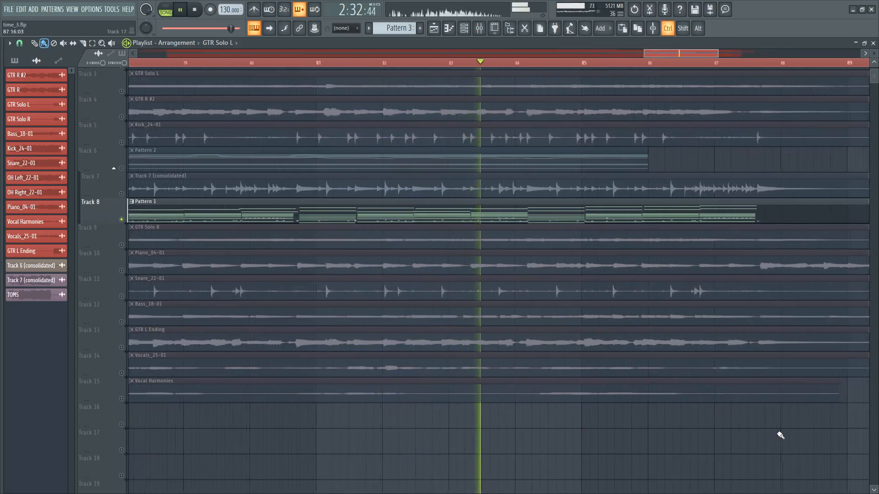
pyautogui.scroll(-1, 797, 433)
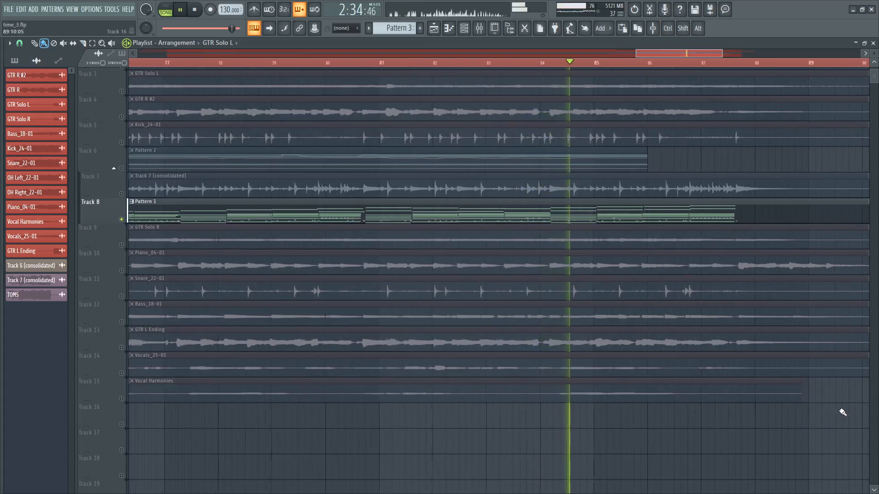
pyautogui.scroll(1, 805, 411)
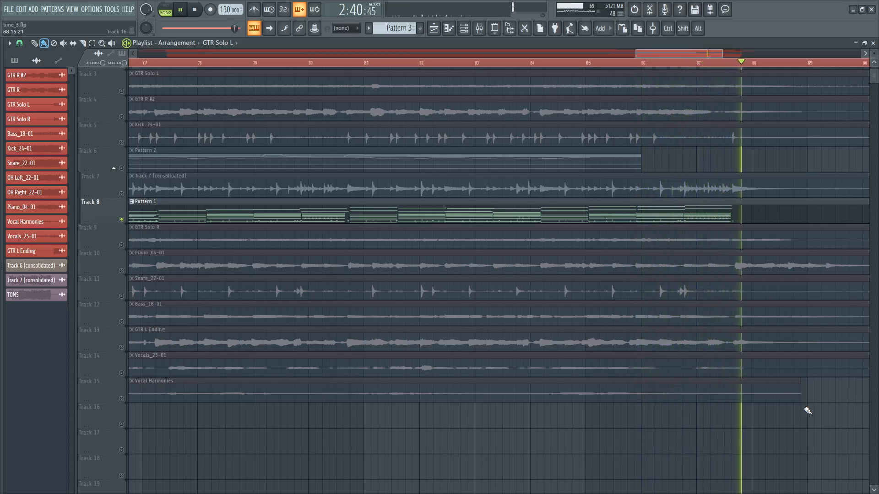
pyautogui.scroll(-6, 461, 287)
pyautogui.scroll(3, 667, 64)
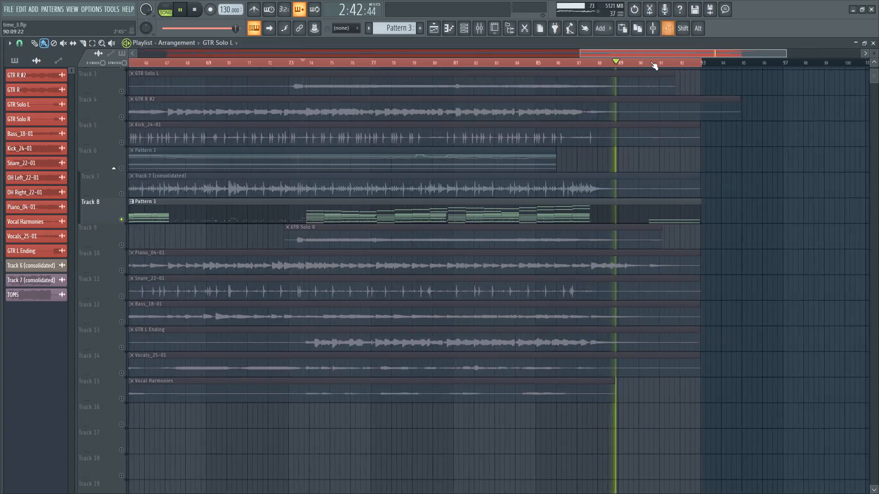
pyautogui.scroll(1, 655, 65)
pyautogui.press('space')
# Step: Solo Track 10, place the playhead near bar 90, listen to the end of the Piano_04-01 clip, and stop playback
pyautogui.rightClick(121, 271)
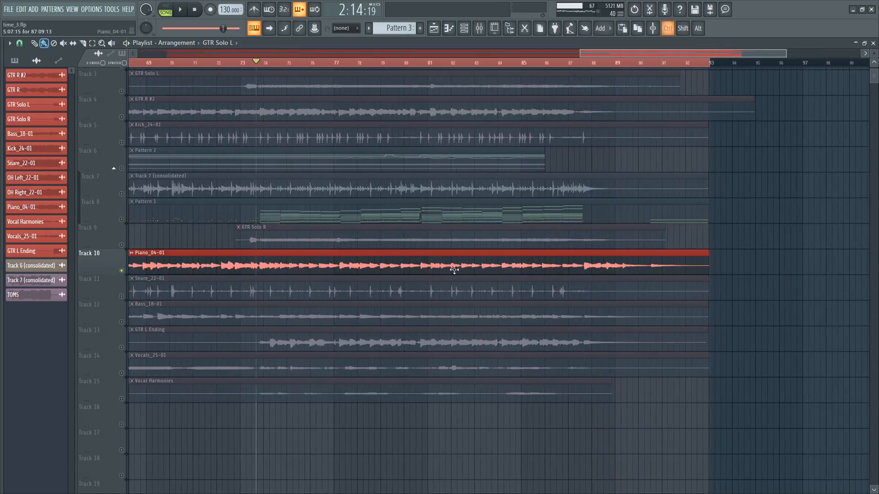
pyautogui.scroll(3, 659, 68)
pyautogui.click(612, 63)
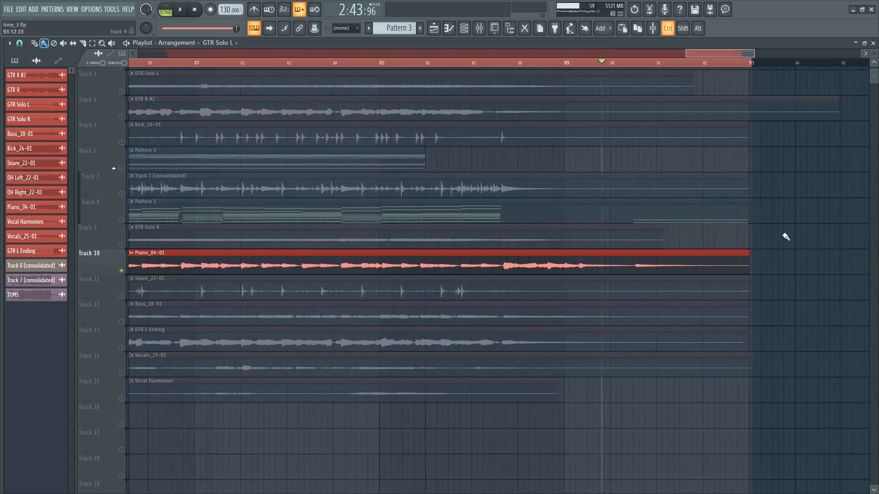
pyautogui.scroll(3, 784, 235)
pyautogui.click(707, 63)
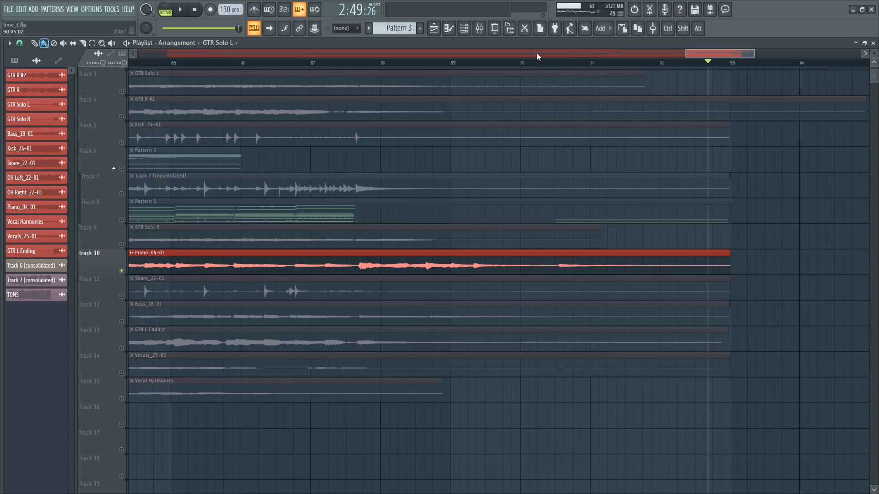
pyautogui.click(531, 62)
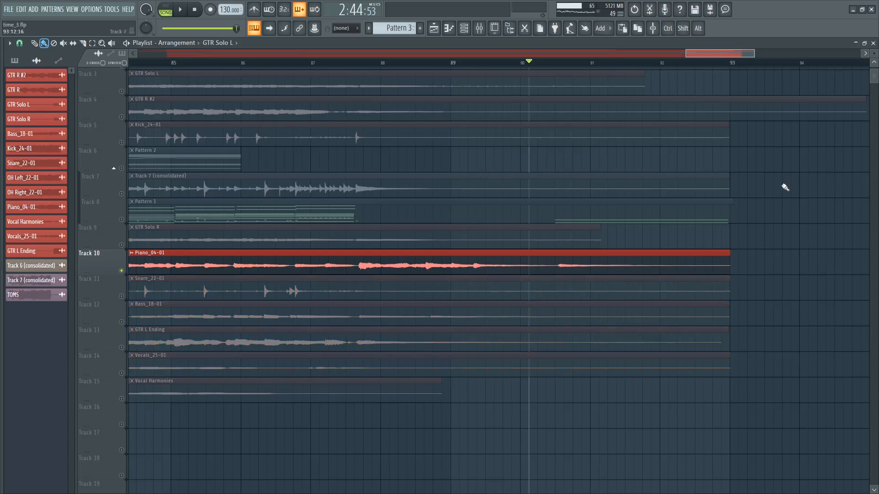
pyautogui.scroll(-4, 603, 193)
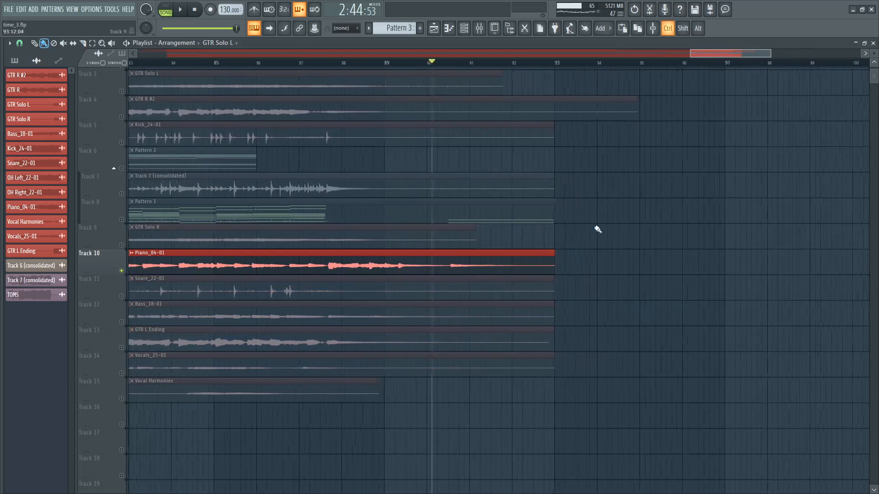
pyautogui.scroll(4, 636, 238)
pyautogui.moveTo(626, 223); pyautogui.dragTo(568, 444)
pyautogui.keyDown('ctrl'); pyautogui.click(681, 285); pyautogui.keyUp('ctrl')
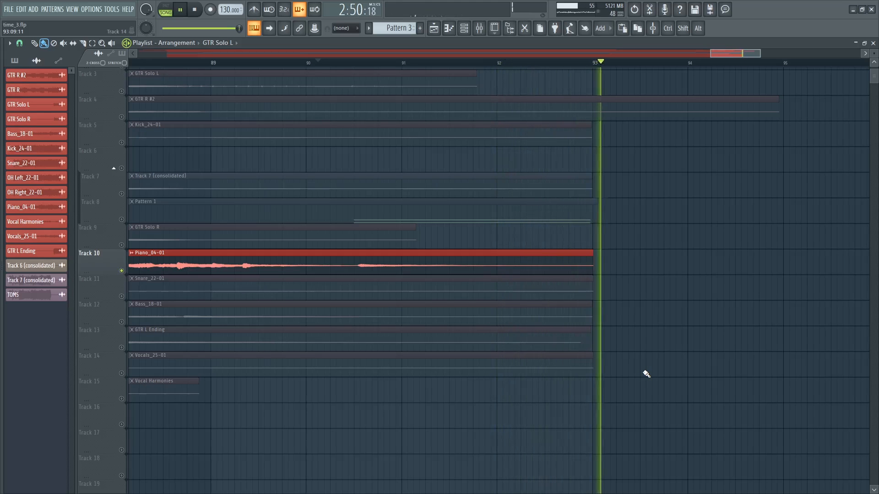
pyautogui.press('space')
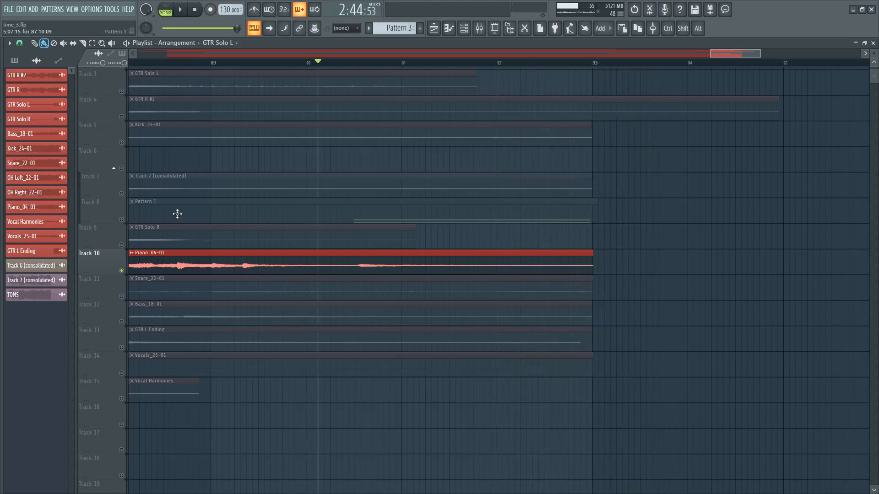
# Step: Unmute Track 8 alongside the soloed piano, play the ending while checking the mixer levels, and stop playback in the Playlist
pyautogui.click(122, 220)
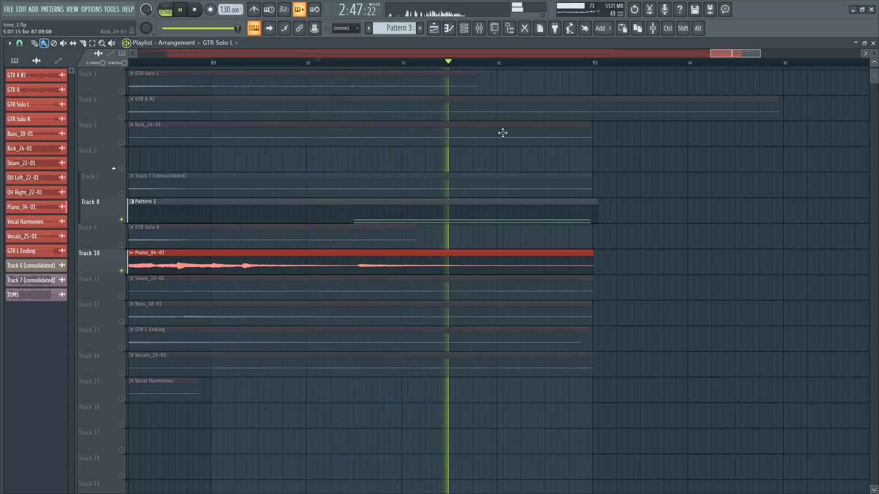
pyautogui.click(479, 28)
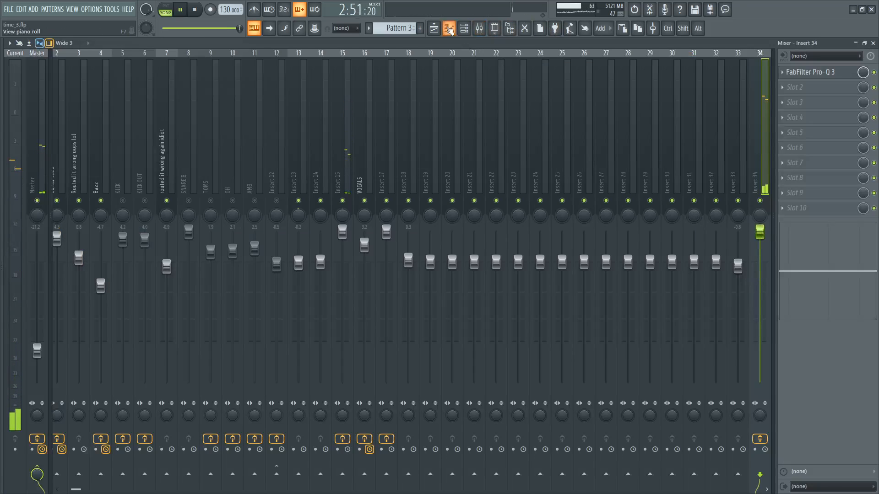
pyautogui.click(433, 28)
pyautogui.press('space')
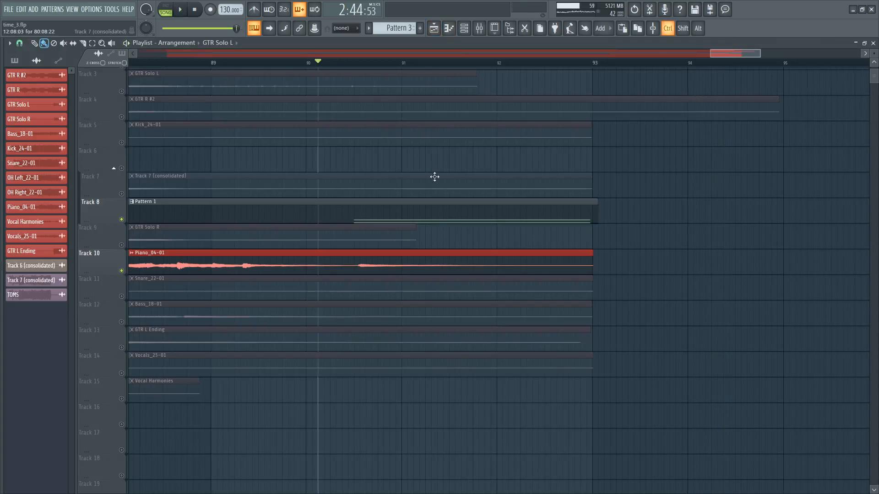
# Step: Delete the Pattern 2 clip from Track 6 and undo the deletion
pyautogui.scroll(-6, 434, 176)
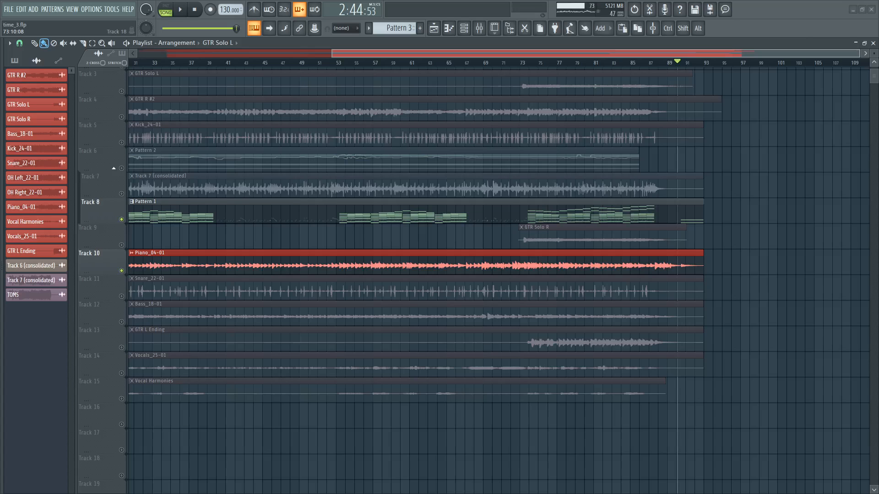
pyautogui.scroll(-3, 754, 293)
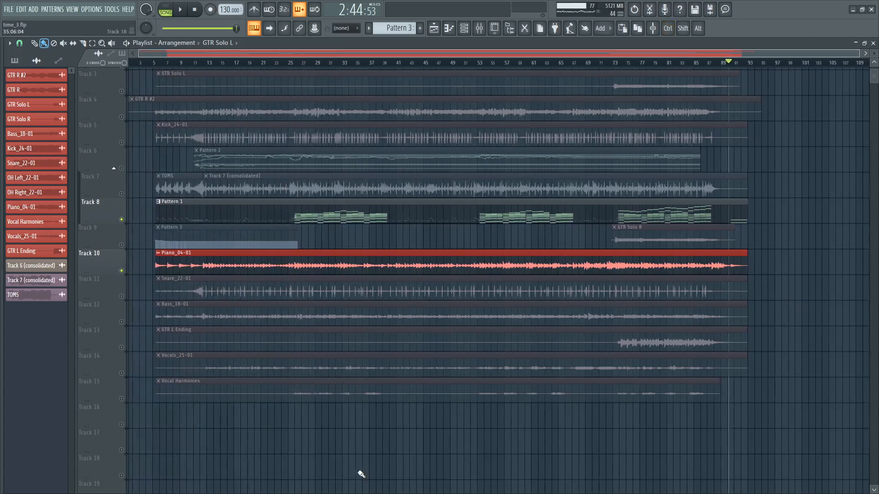
pyautogui.rightClick(286, 155)
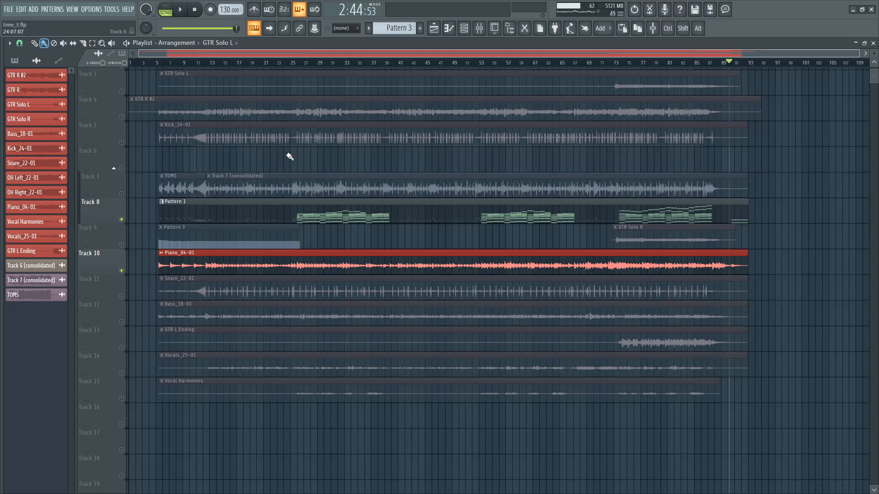
pyautogui.hotkey('ctrl', 'z')
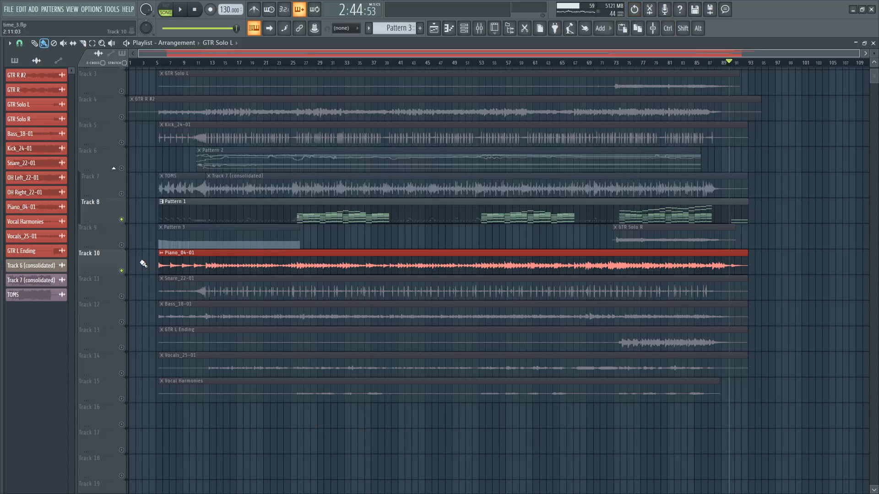
# Step: Check the instruments in the Channel rack, close all open windows, and show the Playlist again
pyautogui.press('F6')
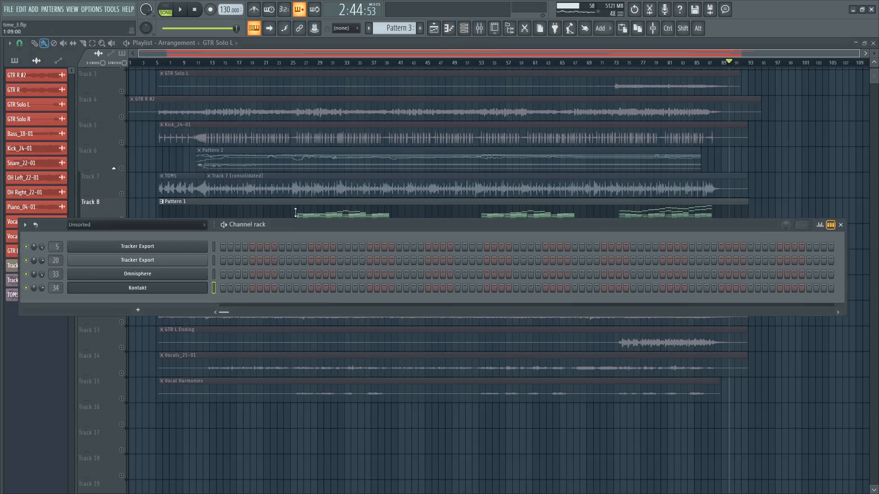
pyautogui.press('F6')
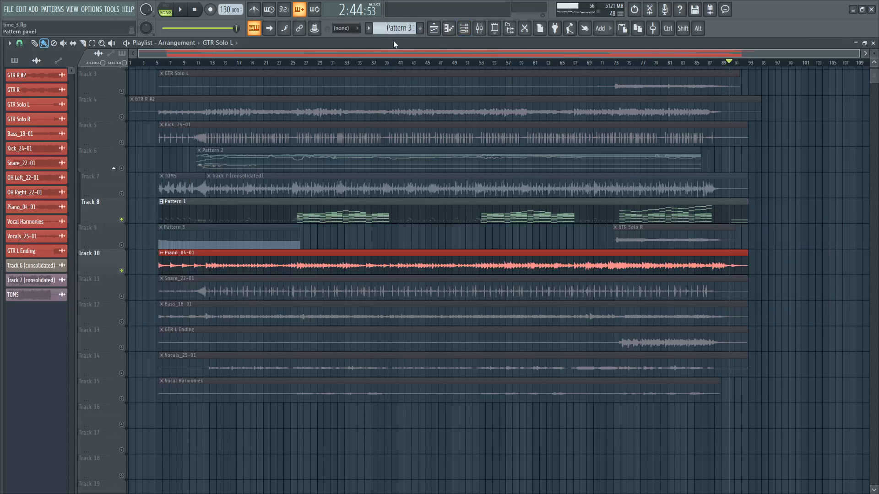
pyautogui.press('F12')
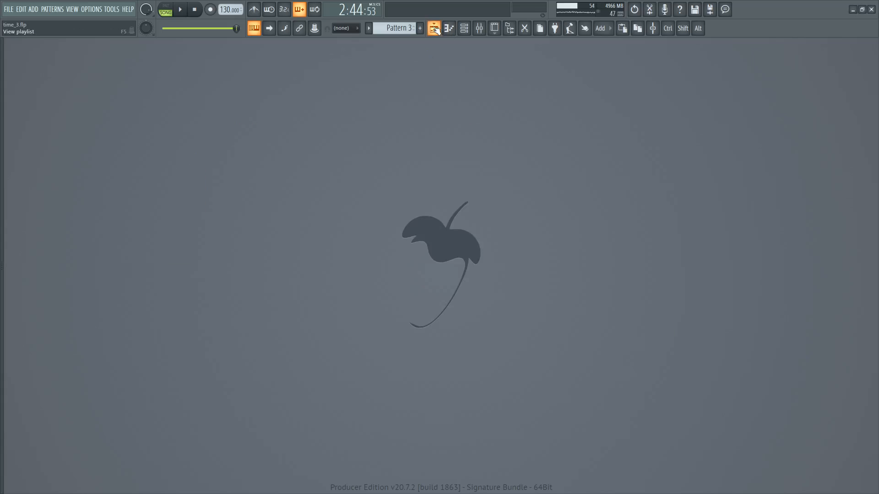
pyautogui.click(434, 29)
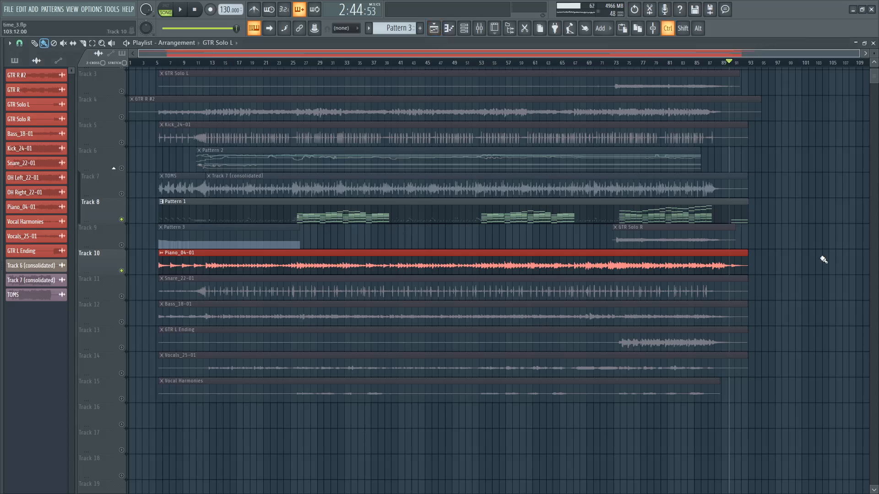
# Step: Set the time selection across the whole arrangement, clear the clip selection, and turn all Playlist tracks back on
pyautogui.hotkey('ctrl', 'a')
pyautogui.hotkey('ctrl', 'd')
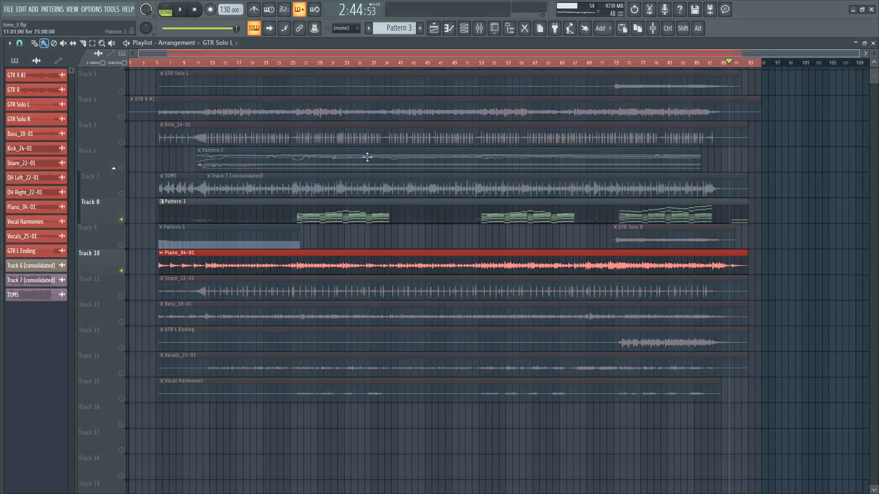
pyautogui.moveTo(170, 422); pyautogui.dragTo(325, 68)
pyautogui.hotkey('ctrl', 'd')
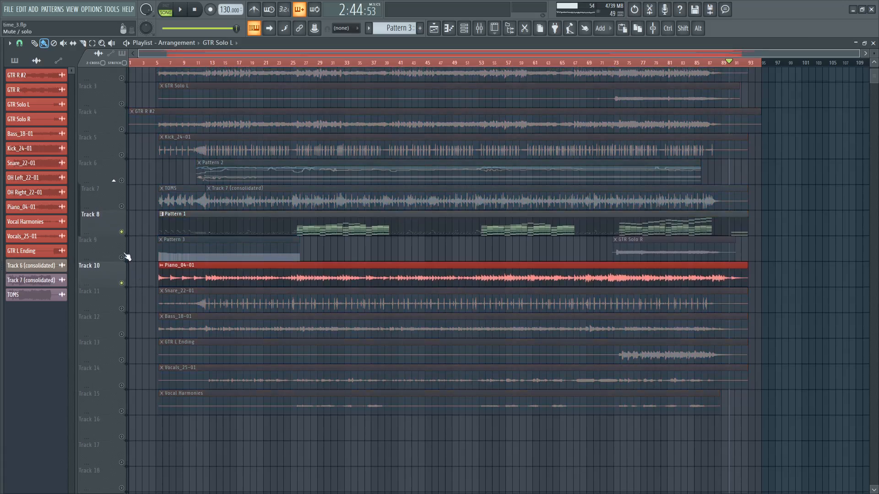
pyautogui.rightClick(122, 258)
pyautogui.scroll(2, 127, 270)
pyautogui.scroll(2, 502, 467)
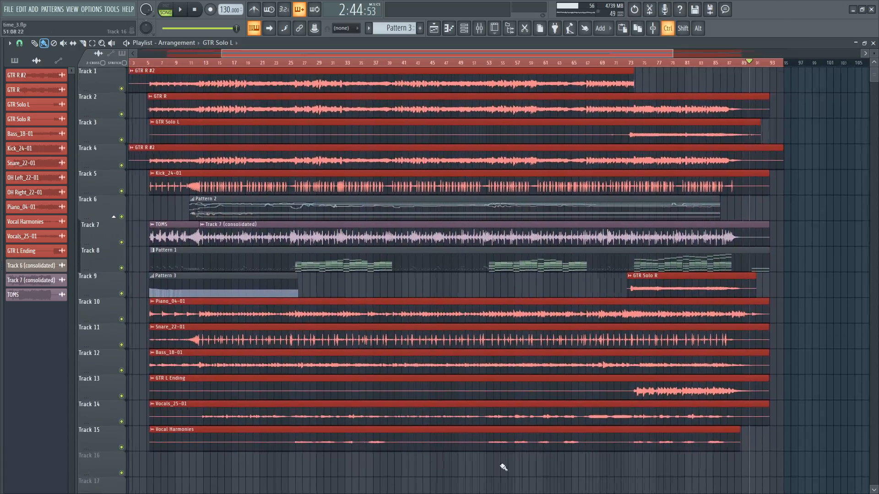
# Step: Select all clips on Tracks 1 to 15 and clear the selection while reviewing the full arrangement
pyautogui.scroll(-2, 849, 466)
pyautogui.moveTo(793, 476); pyautogui.dragTo(131, 72)
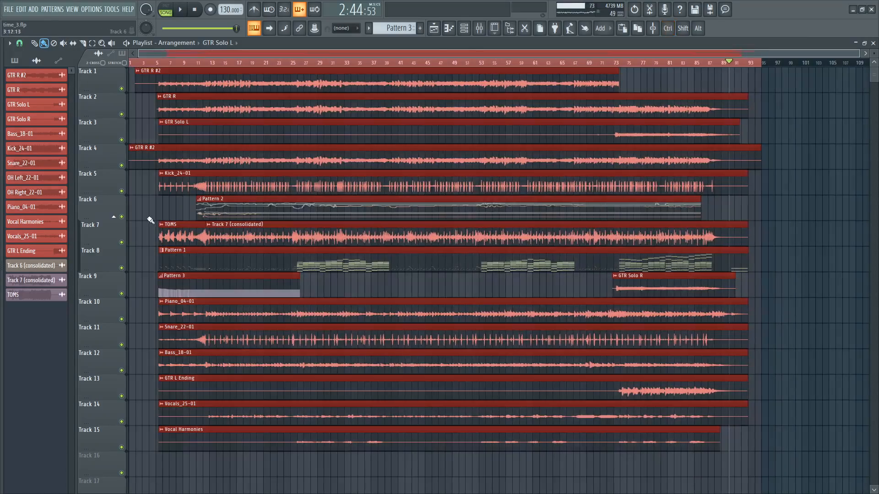
pyautogui.hotkey('ctrl', 'd')
pyautogui.scroll(3, 123, 217)
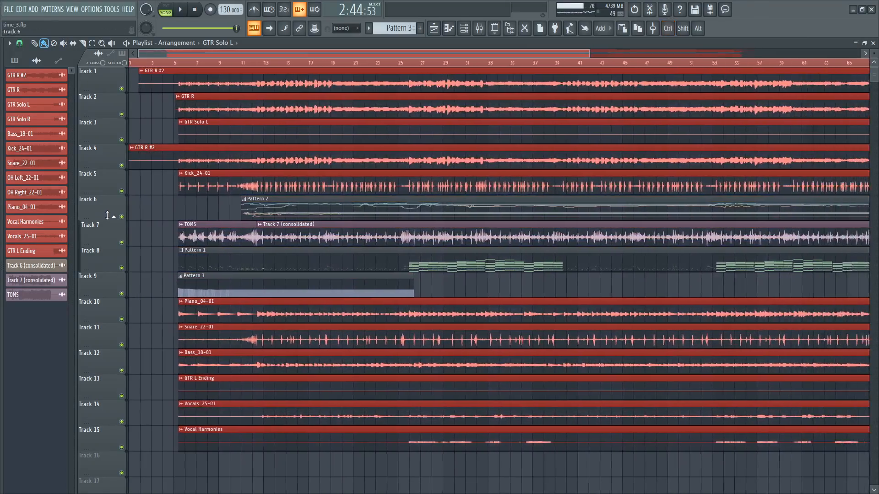
pyautogui.scroll(-3, 123, 214)
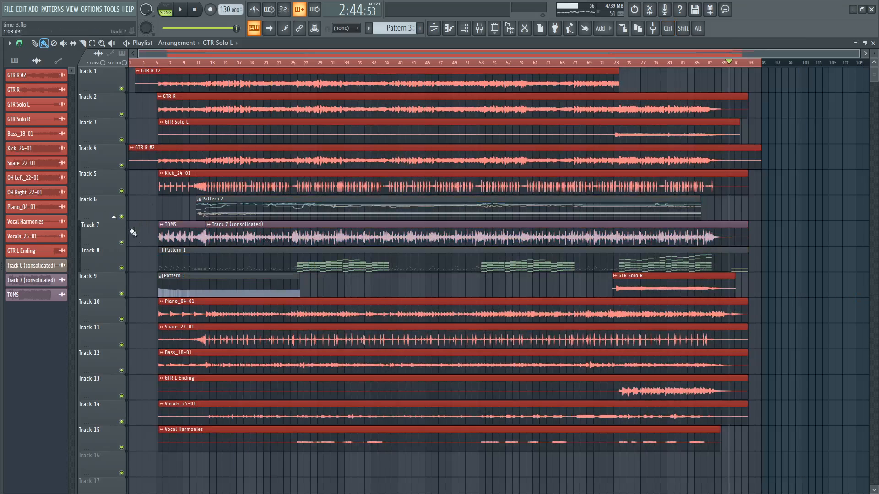
pyautogui.moveTo(765, 446); pyautogui.dragTo(85, 36)
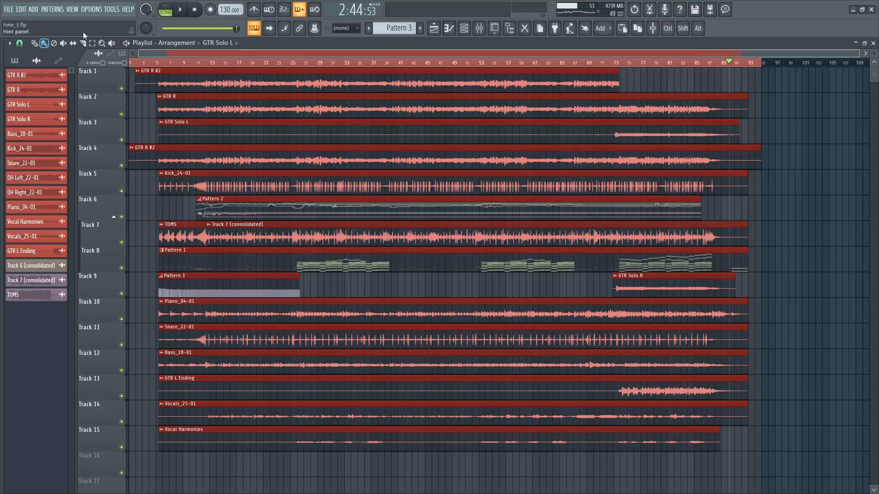
pyautogui.hotkey('ctrl', 'd')
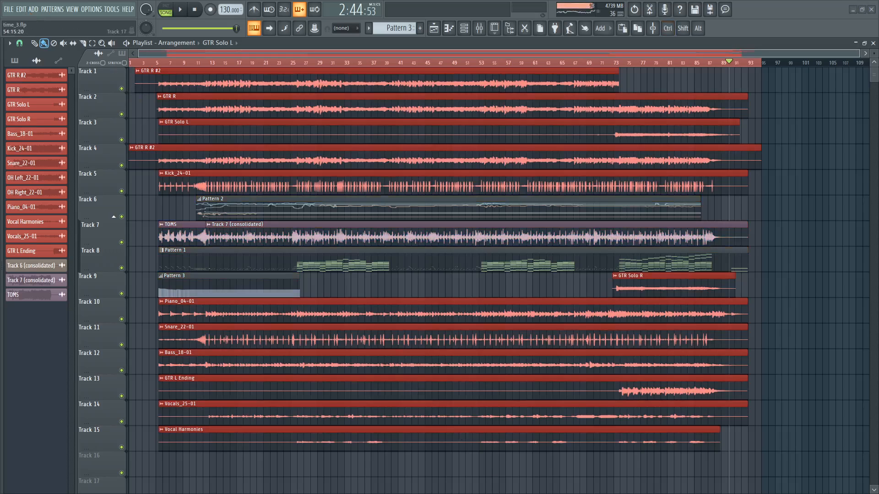